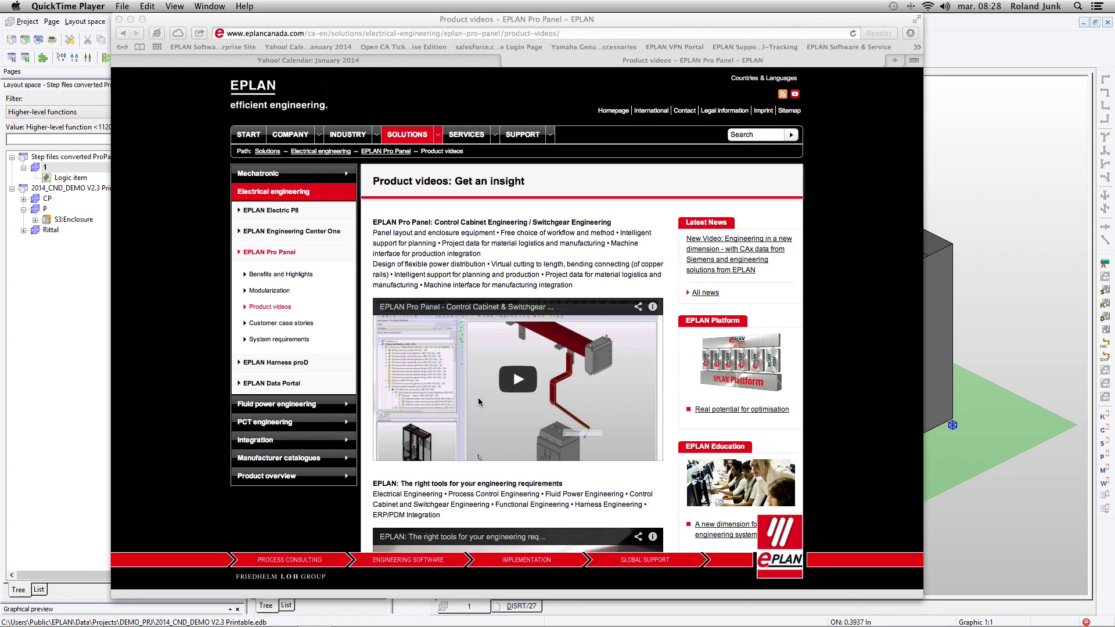
# Open the Rittal and P layout spaces of the 2014_CND_DEMO V2.3 Printable project.
pyautogui.click(78, 159)
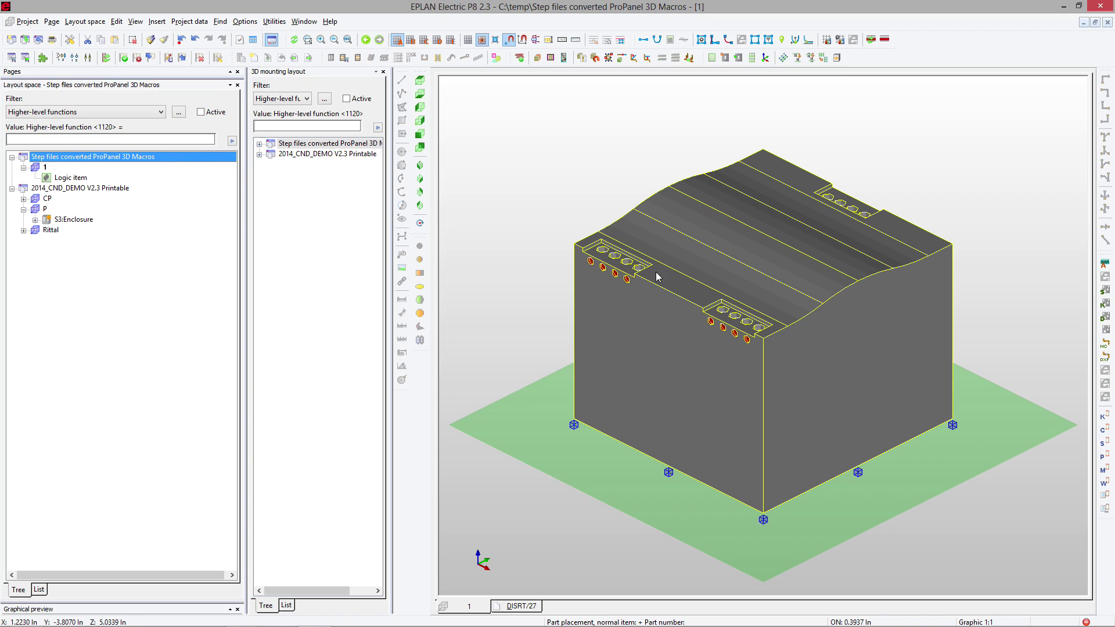
pyautogui.click(68, 189)
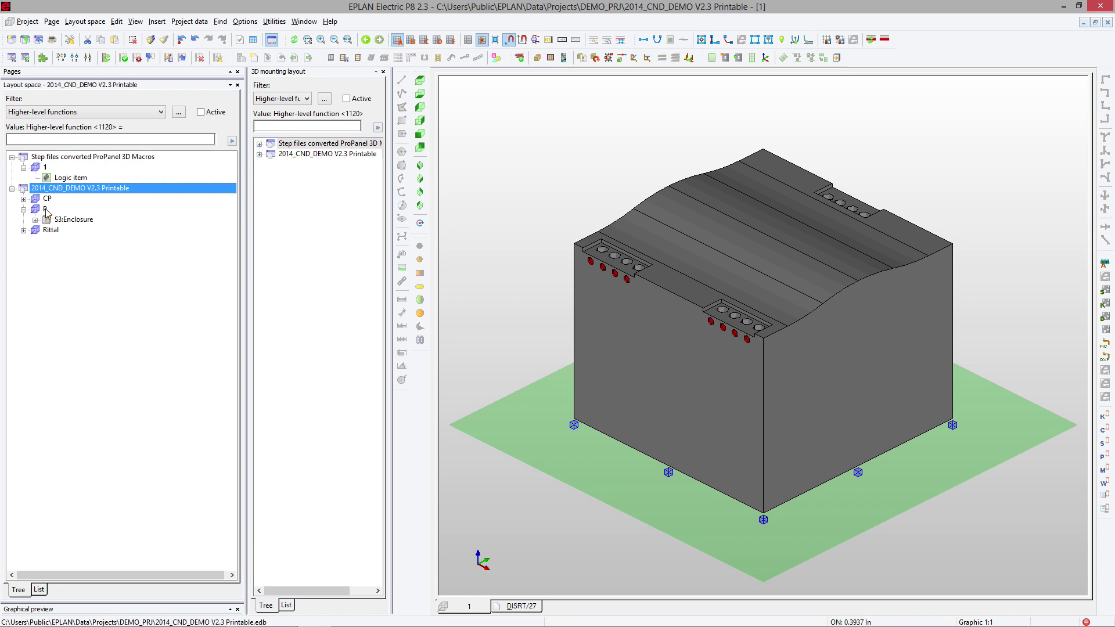
pyautogui.doubleClick(52, 231)
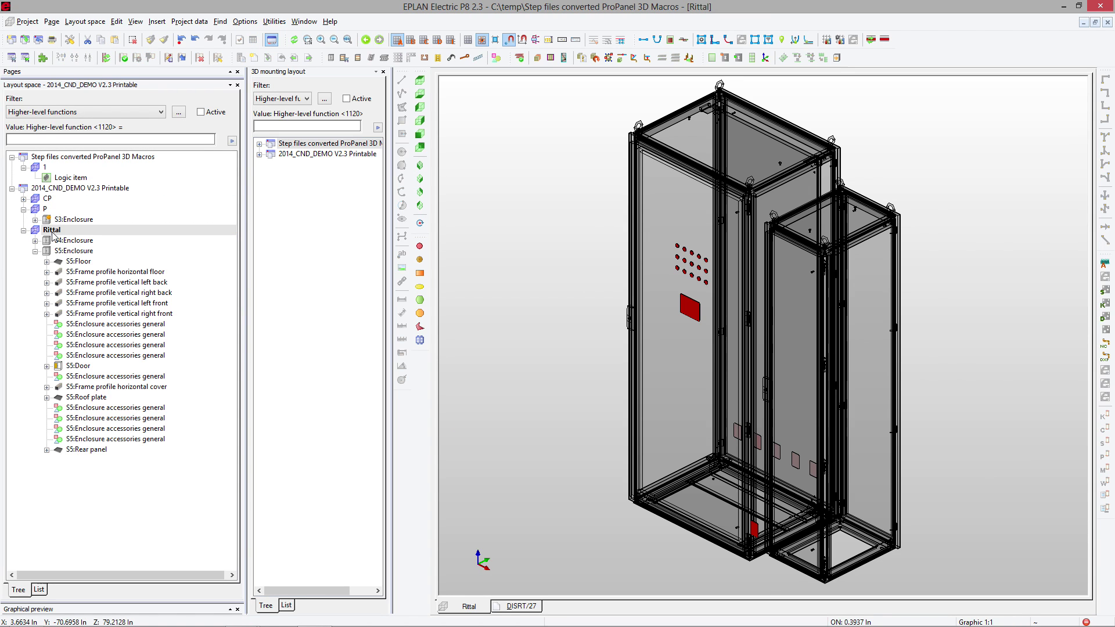
pyautogui.doubleClick(45, 209)
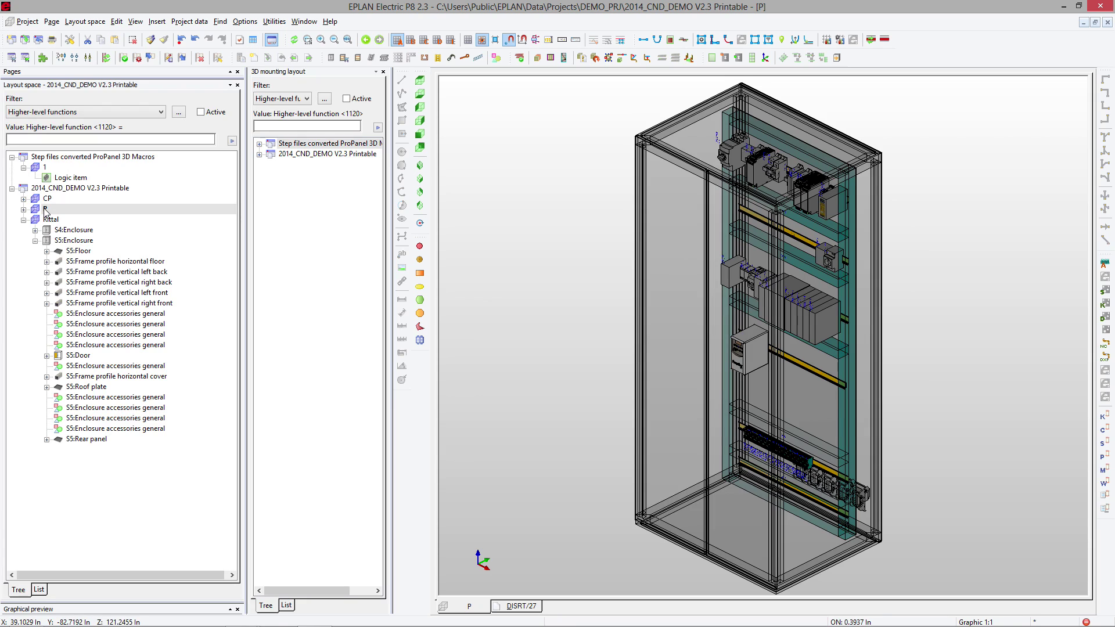
# Create a new layout space via Layout space > New and name it 'Panel 2'.
pyautogui.click(24, 221)
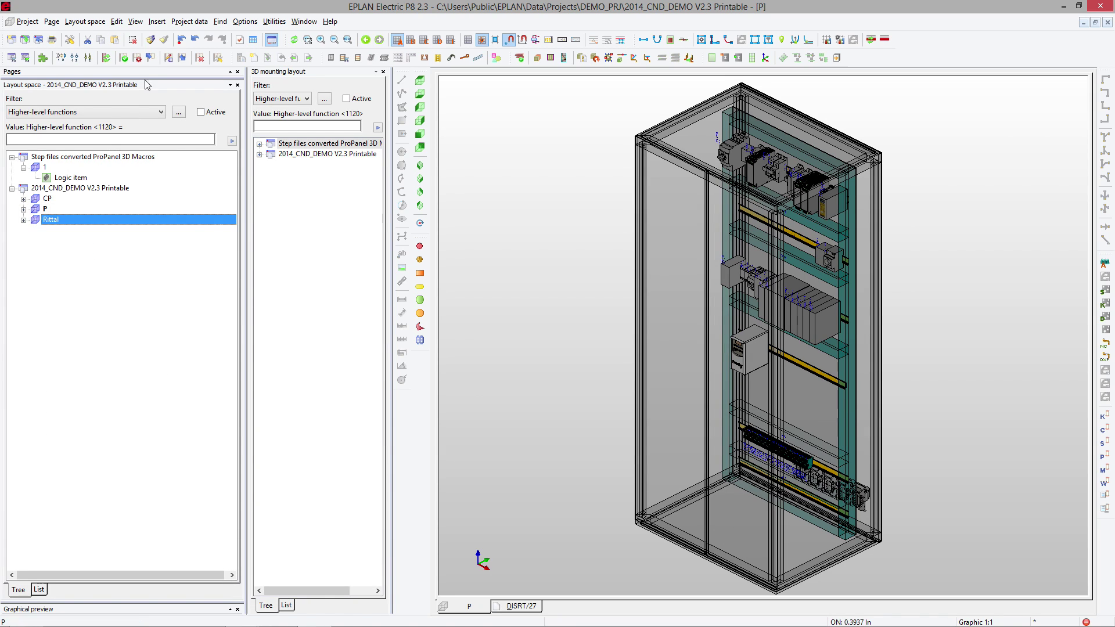
pyautogui.click(85, 21)
pyautogui.click(86, 51)
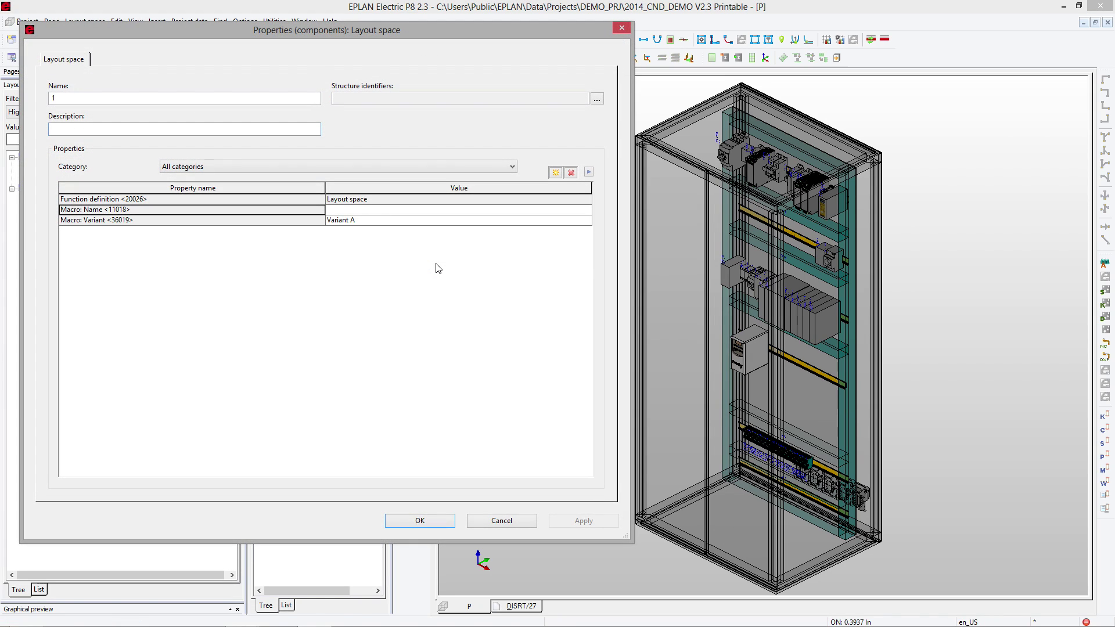
pyautogui.doubleClick(74, 98)
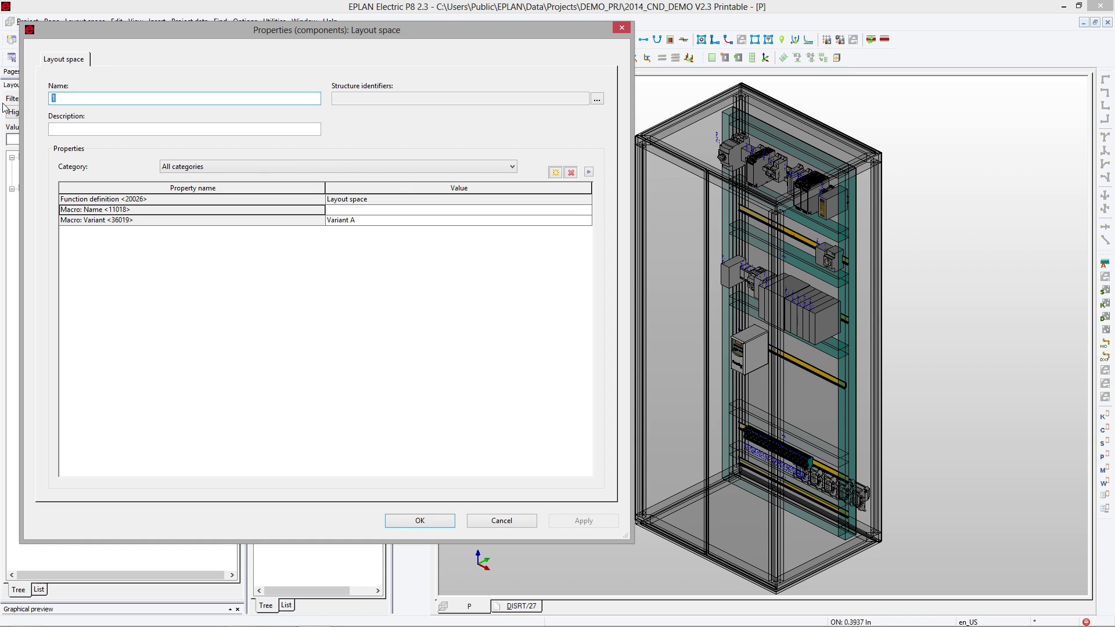
pyautogui.write('Panel    ')
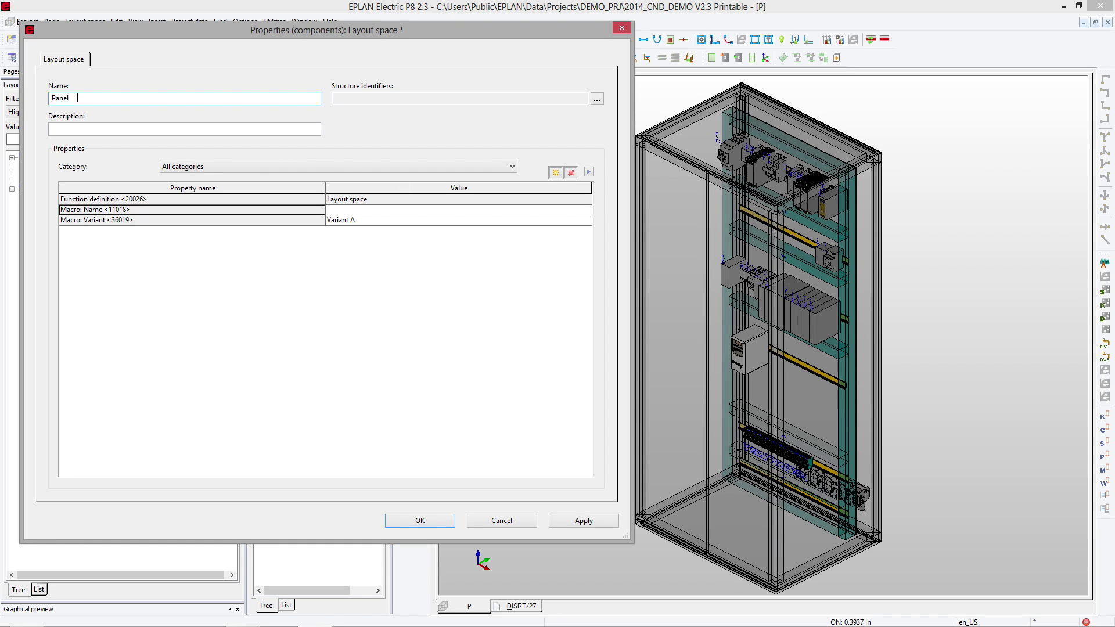
pyautogui.write('2')
pyautogui.press('Return')
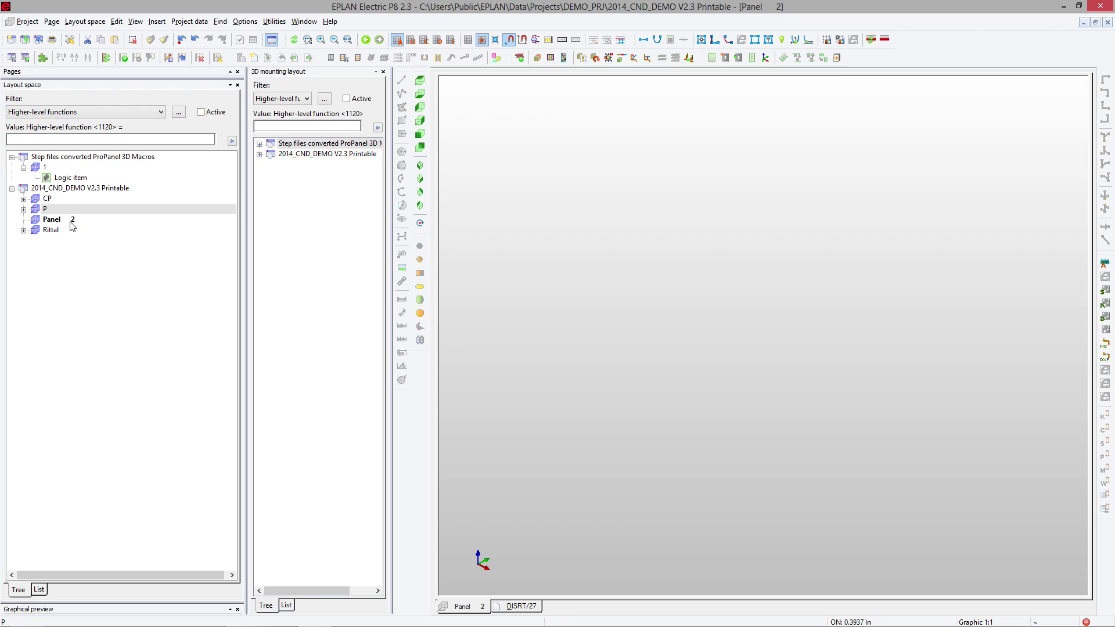
# Start inserting an enclosure and bring the Rittal TS 8881.500 (800/1800/600) part into view.
pyautogui.click(157, 21)
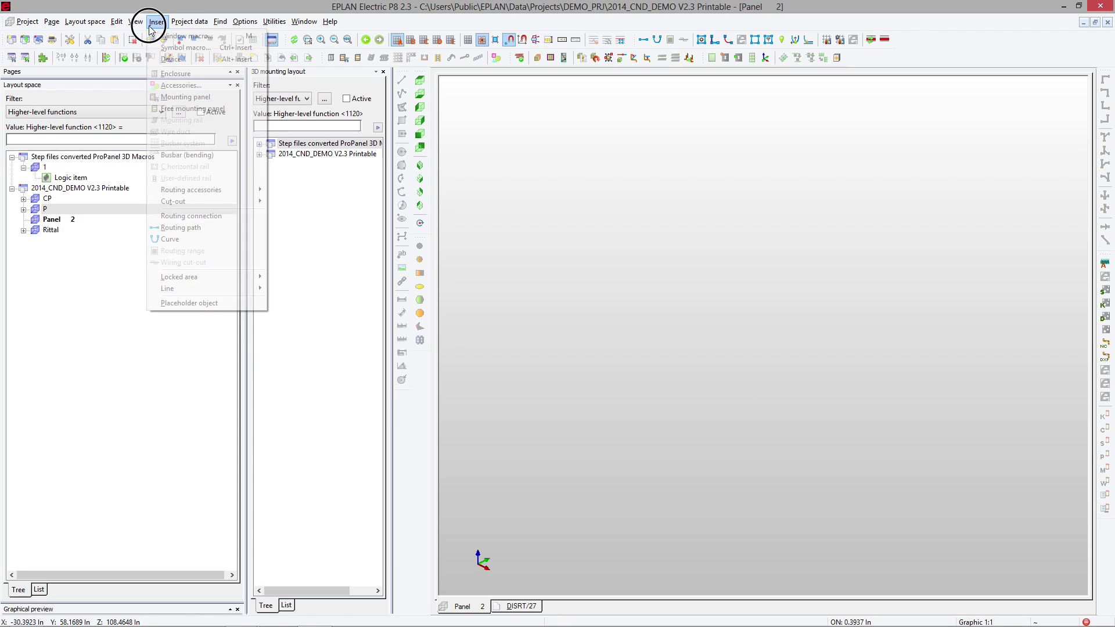
pyautogui.click(186, 73)
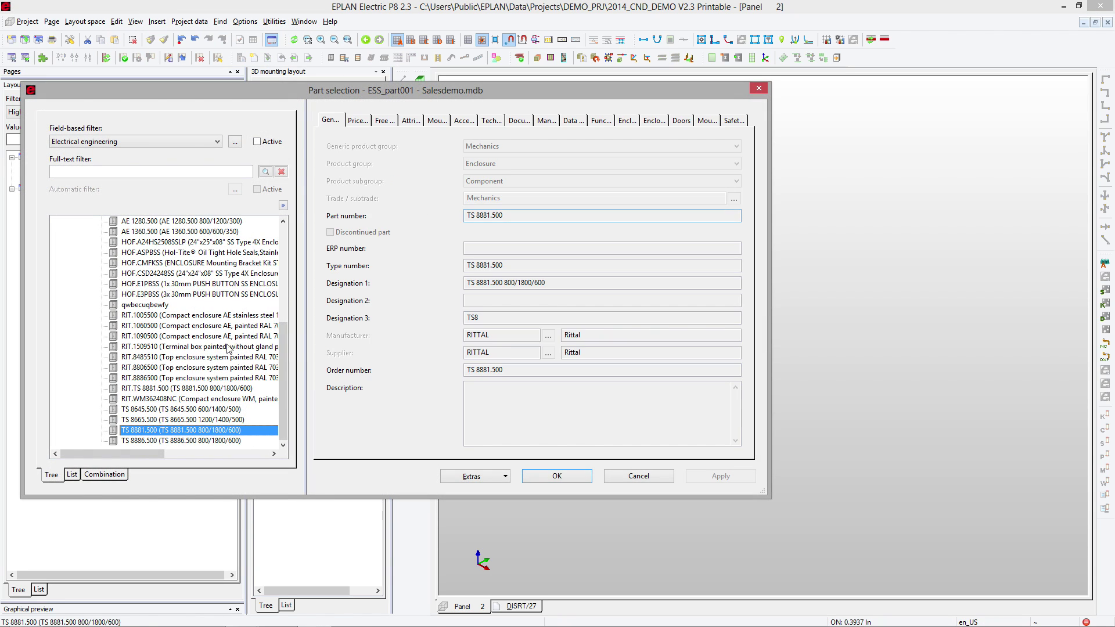
pyautogui.moveTo(288, 358)
pyautogui.mouseDown()
pyautogui.moveTo(292, 259)
pyautogui.moveTo(292, 357)
pyautogui.mouseUp()
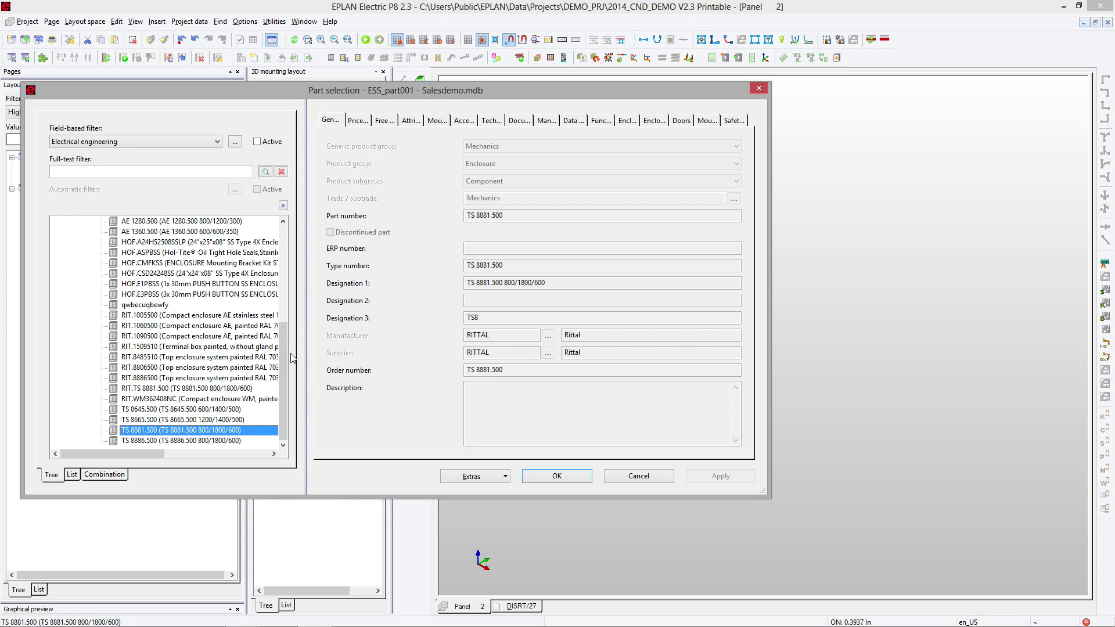
# Reset the Rittal TS8 page's Width filter, then filter the enclosures to 800 mm width.
pyautogui.press('super+Tab')
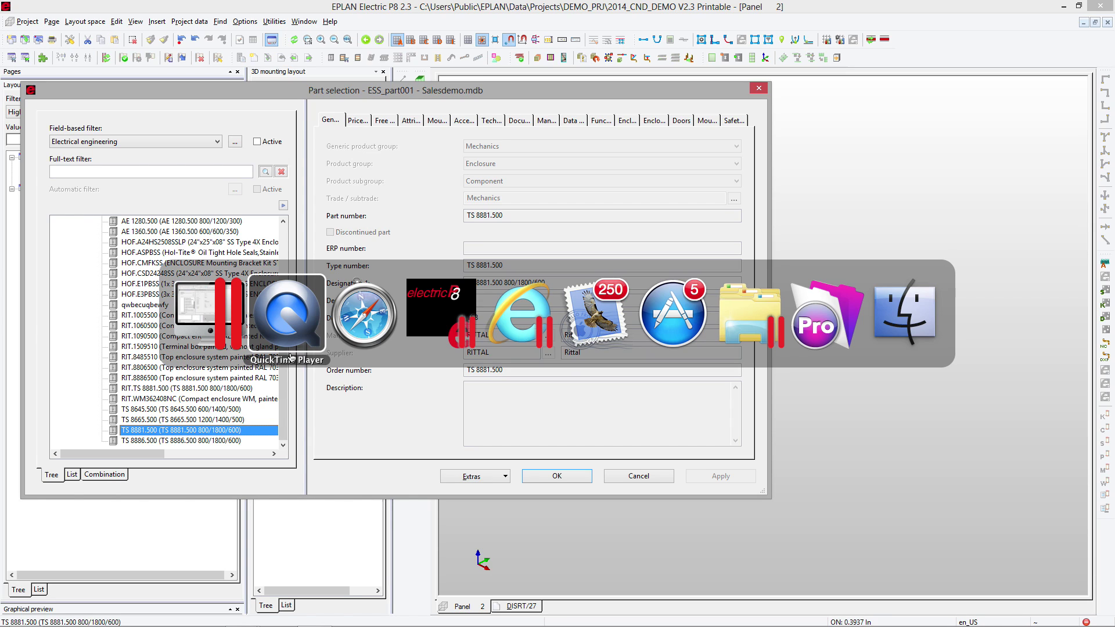
pyautogui.press('super+Tab')
pyautogui.press('super+Tab')
pyautogui.press('super+Tab')
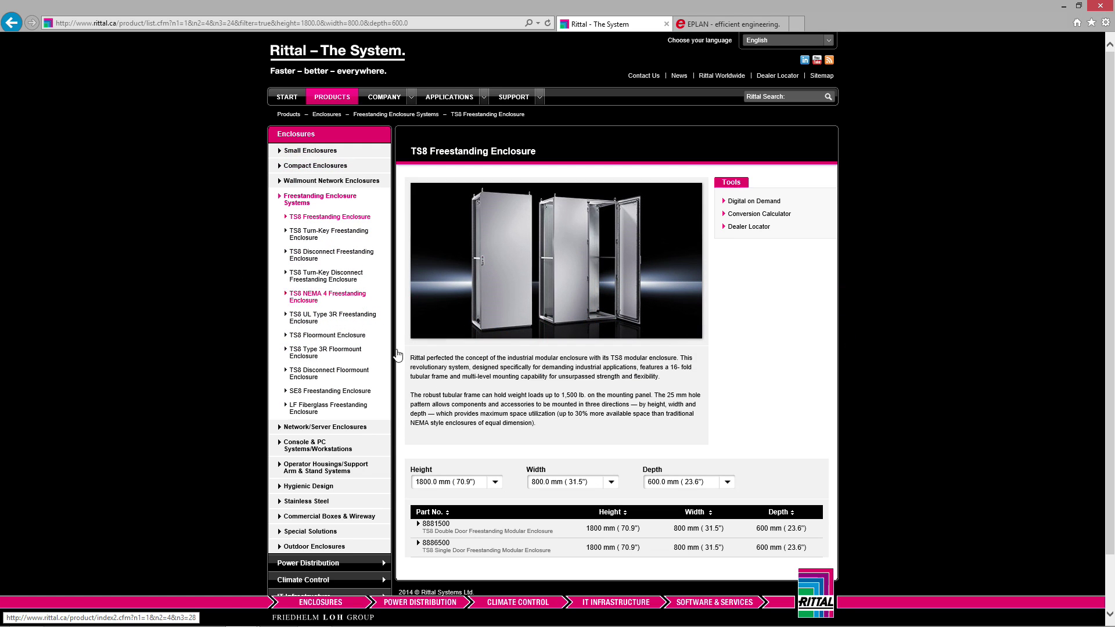
pyautogui.click(612, 490)
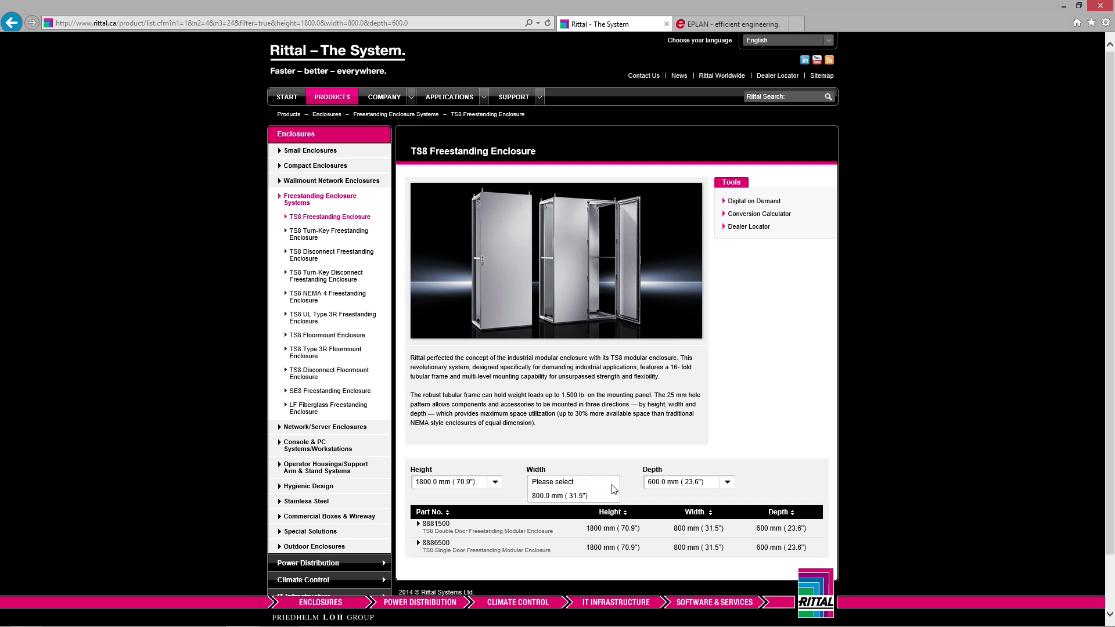
pyautogui.click(613, 490)
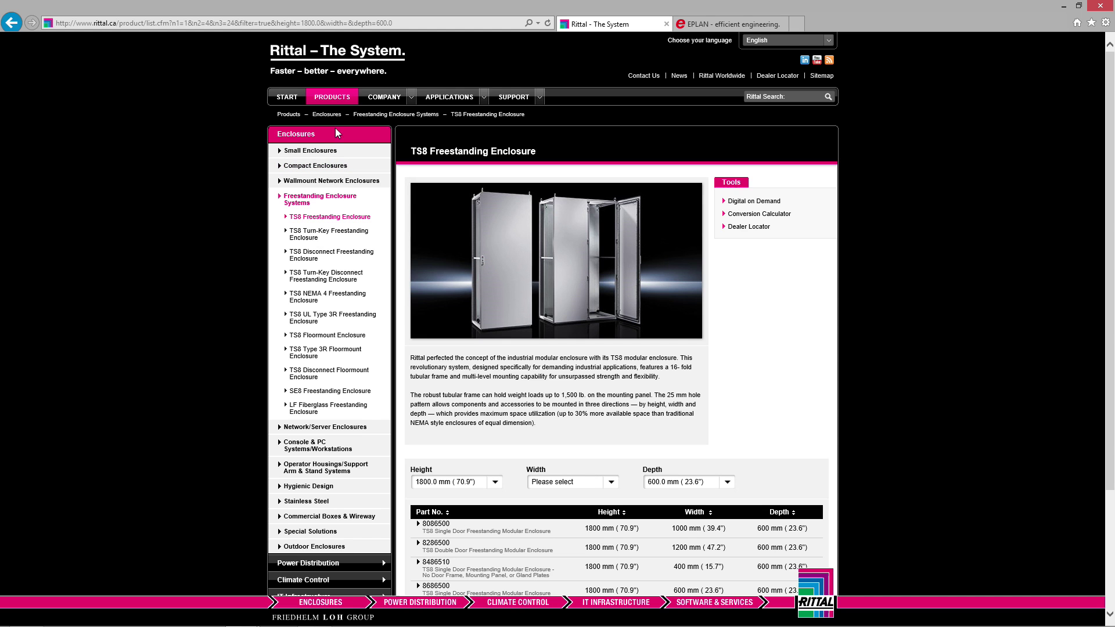
pyautogui.click(604, 490)
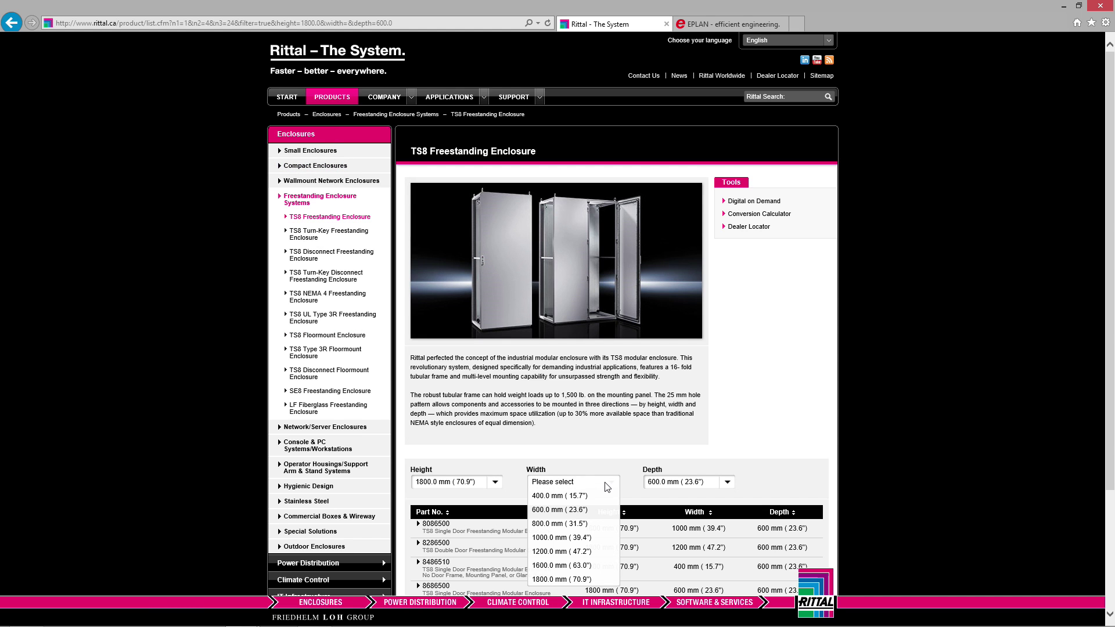
pyautogui.click(562, 532)
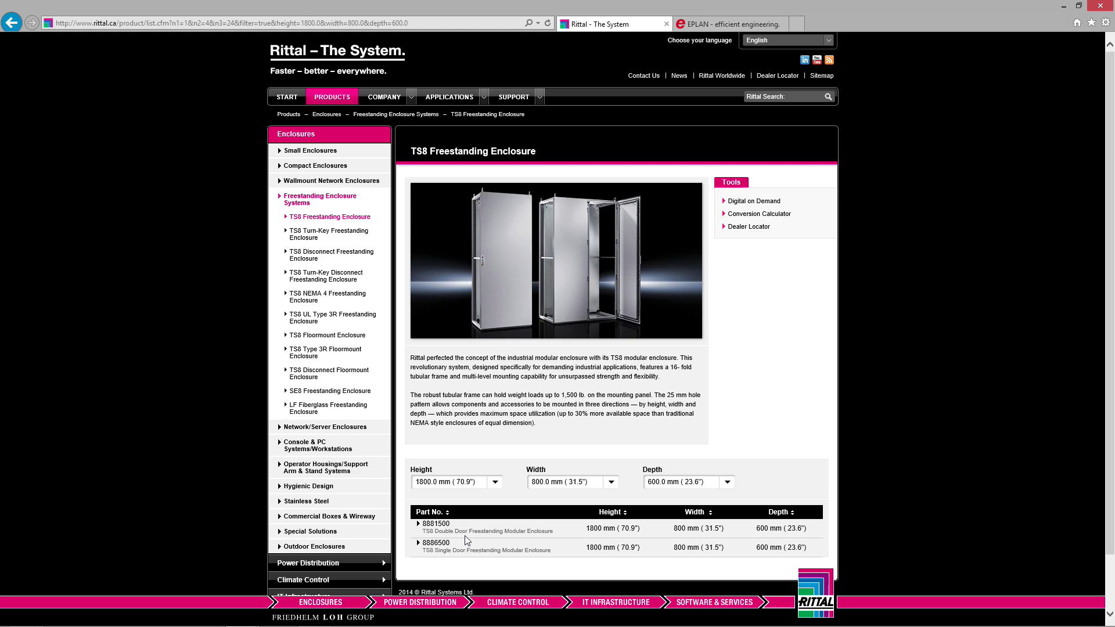
pyautogui.press('super+Tab')
pyautogui.press('super+Tab')
pyautogui.press('super+Tab')
pyautogui.press('super+Tab')
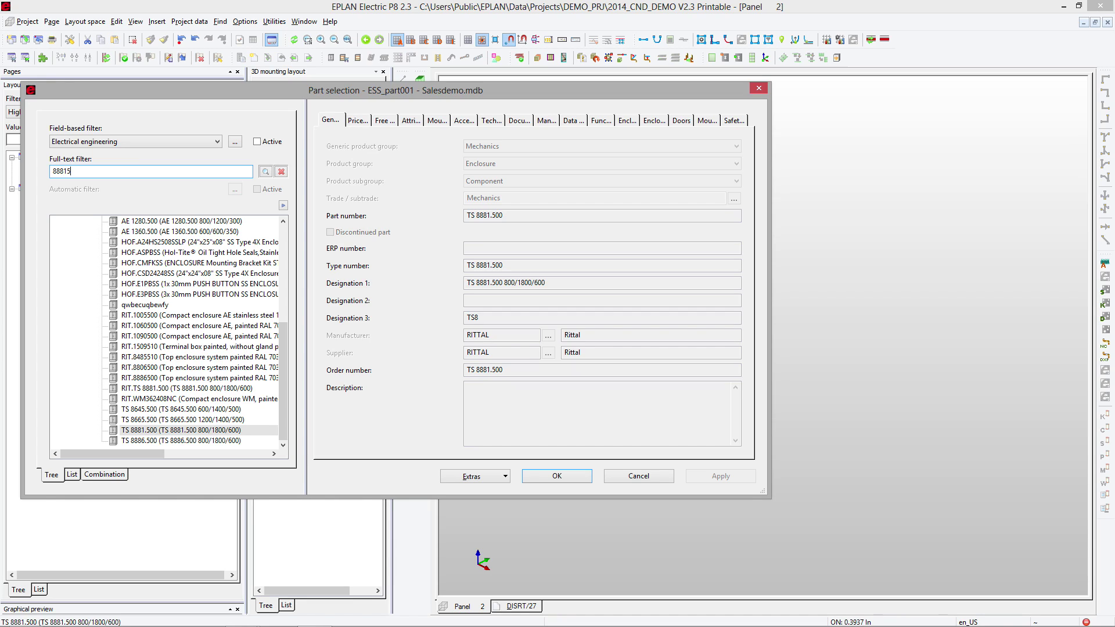
# Search the parts for 8881500 and accept the RIT.TS 8881.500 enclosure.
pyautogui.click(265, 172)
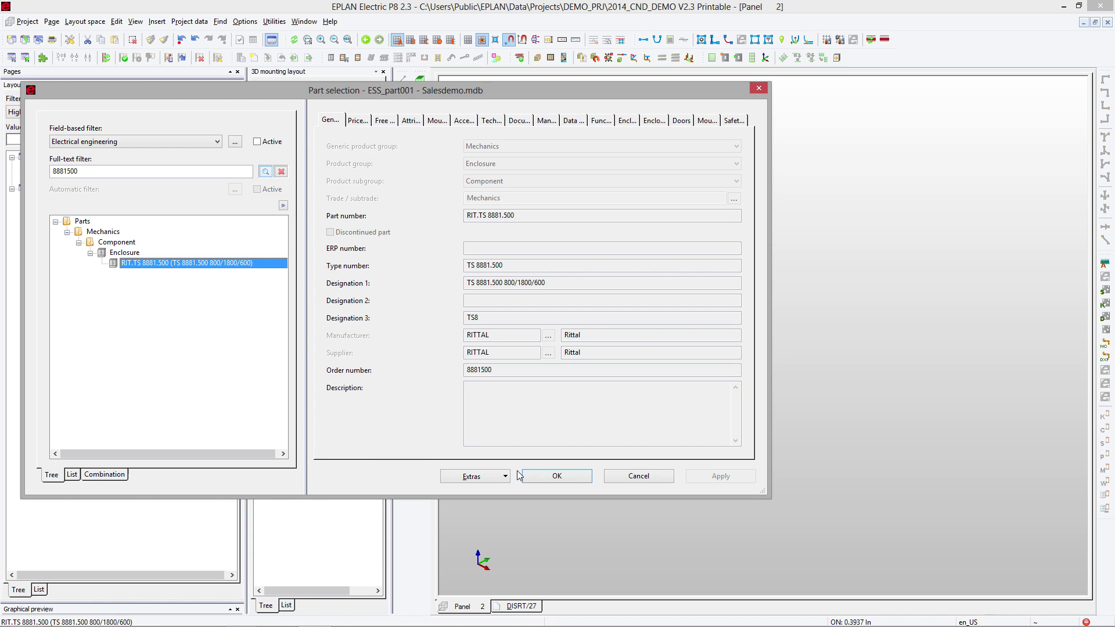
pyautogui.click(552, 476)
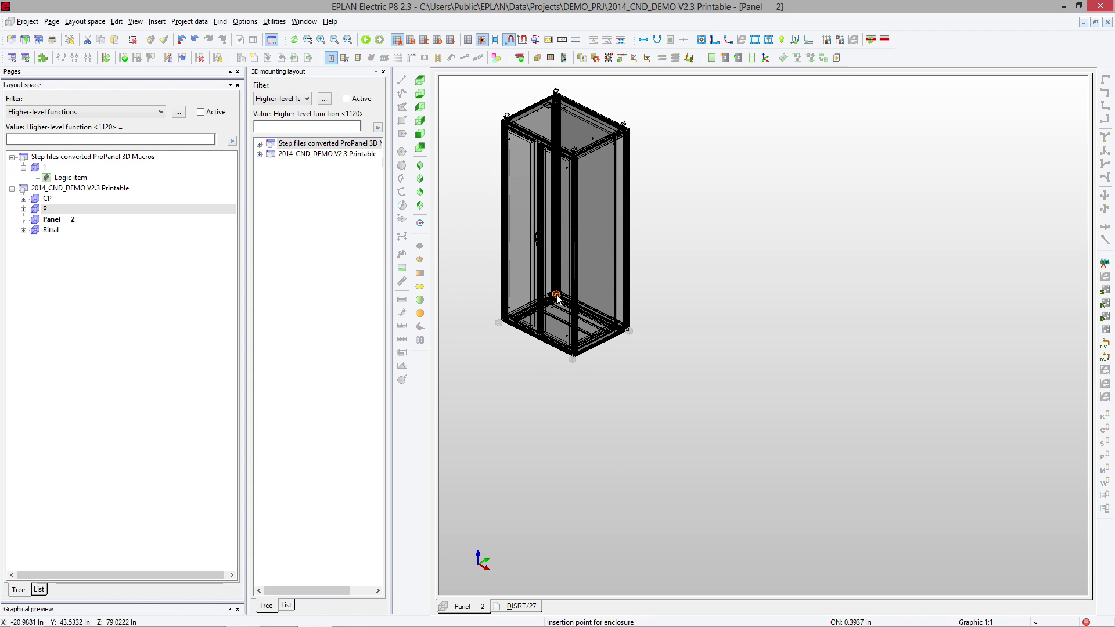
# Place the enclosure at insertion point 0 0 0, then fit it and show it isometric.
pyautogui.press('p')
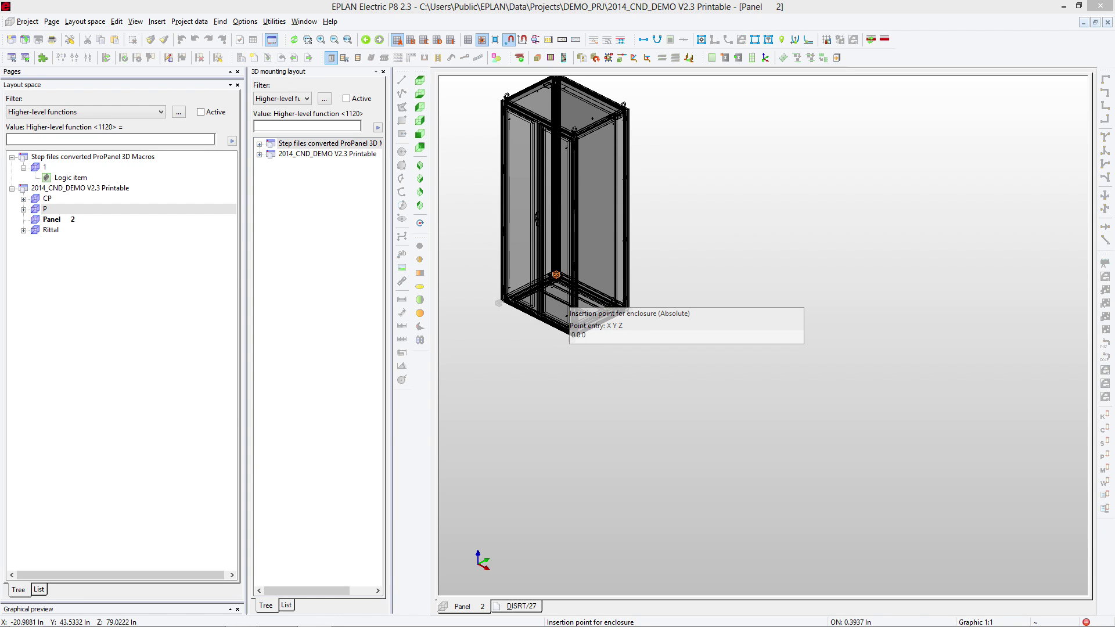
pyautogui.press('Return')
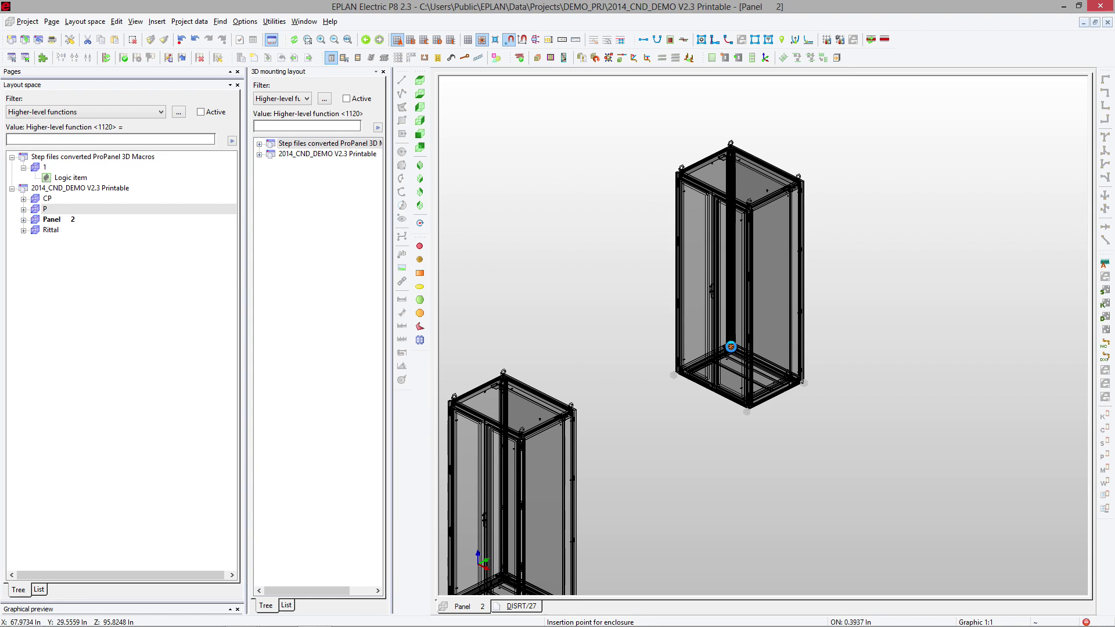
pyautogui.press('Escape')
pyautogui.click(420, 134)
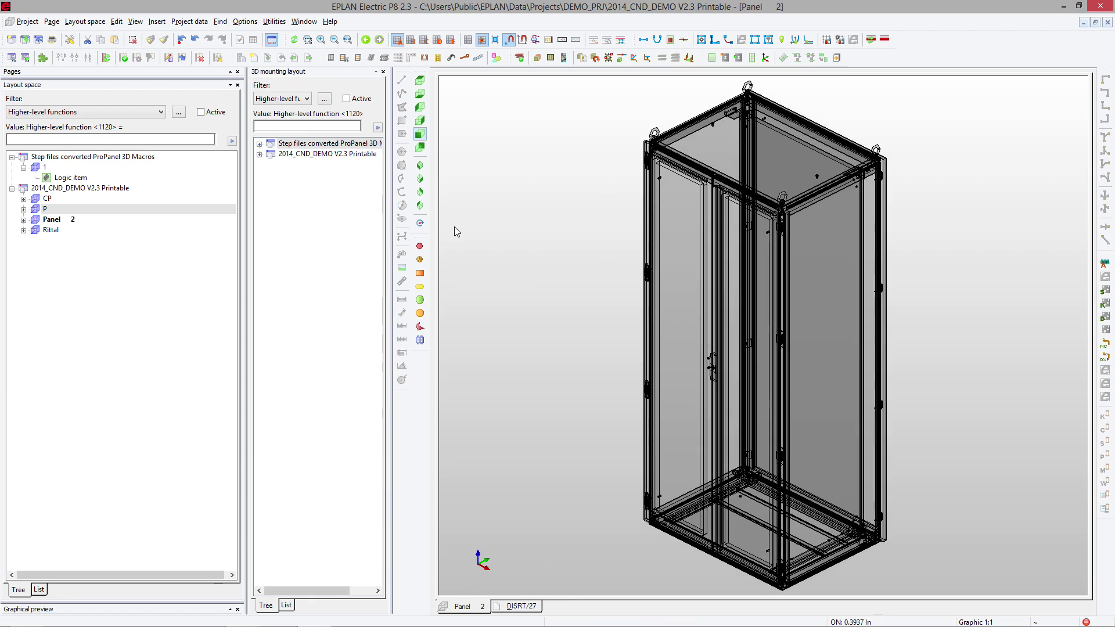
pyautogui.click(420, 180)
# Show the enclosure from the front and open S6:Mounting panel front alone from the tree.
pyautogui.click(420, 134)
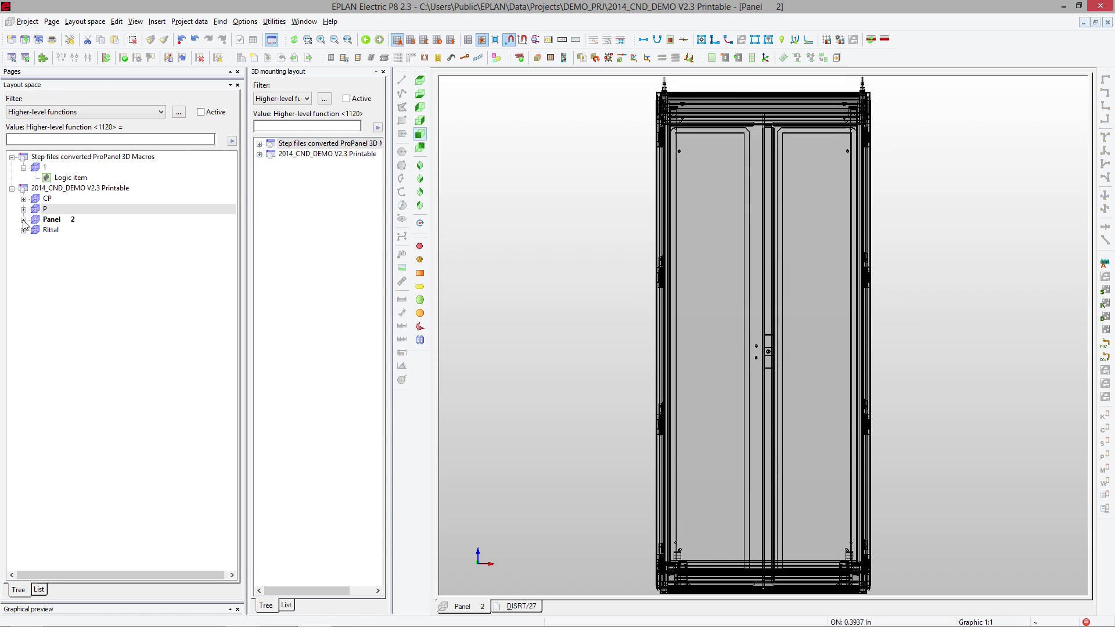
pyautogui.click(23, 220)
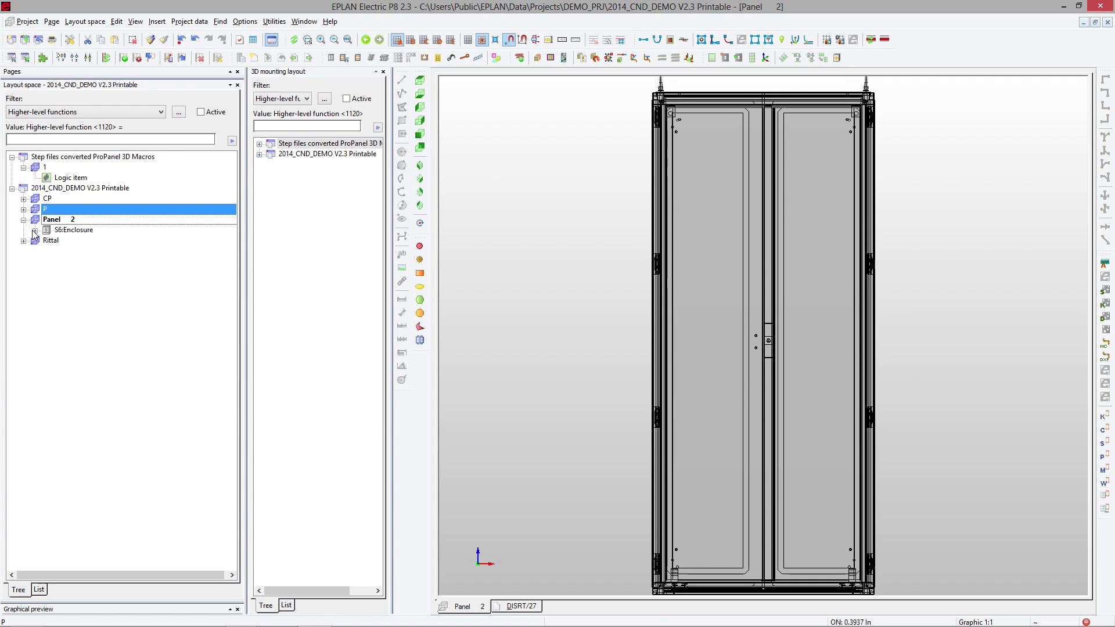
pyautogui.click(34, 231)
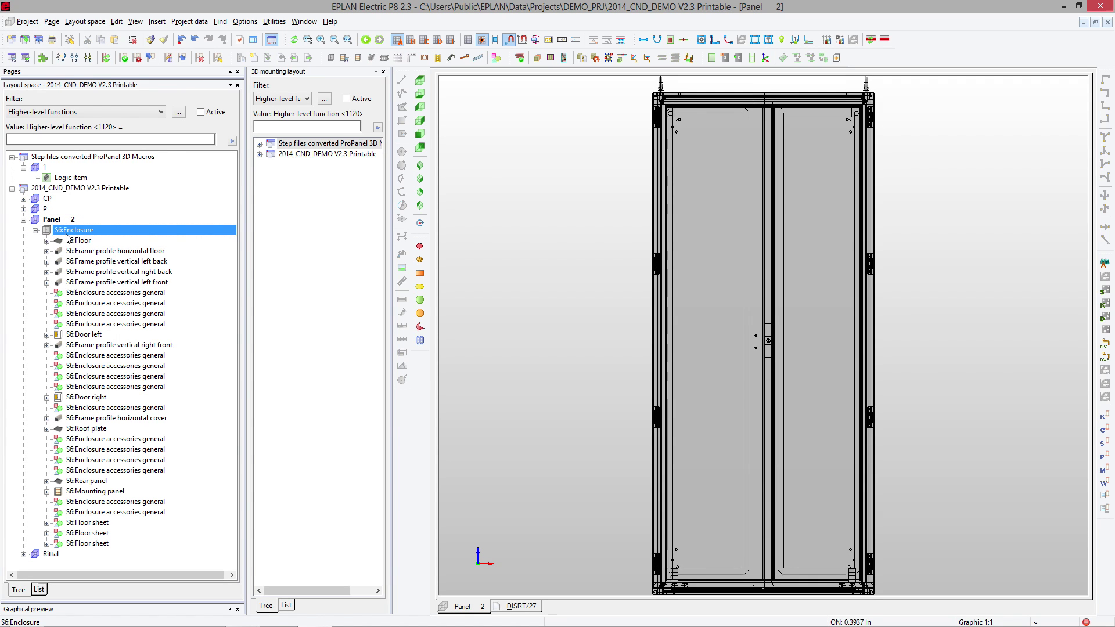
pyautogui.click(84, 241)
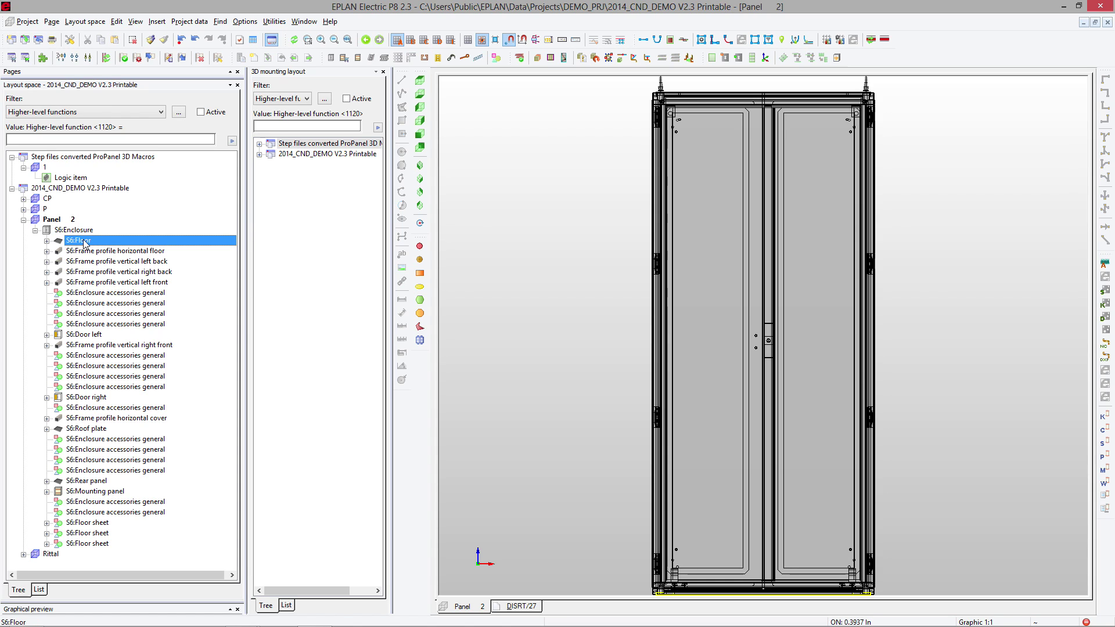
pyautogui.click(90, 335)
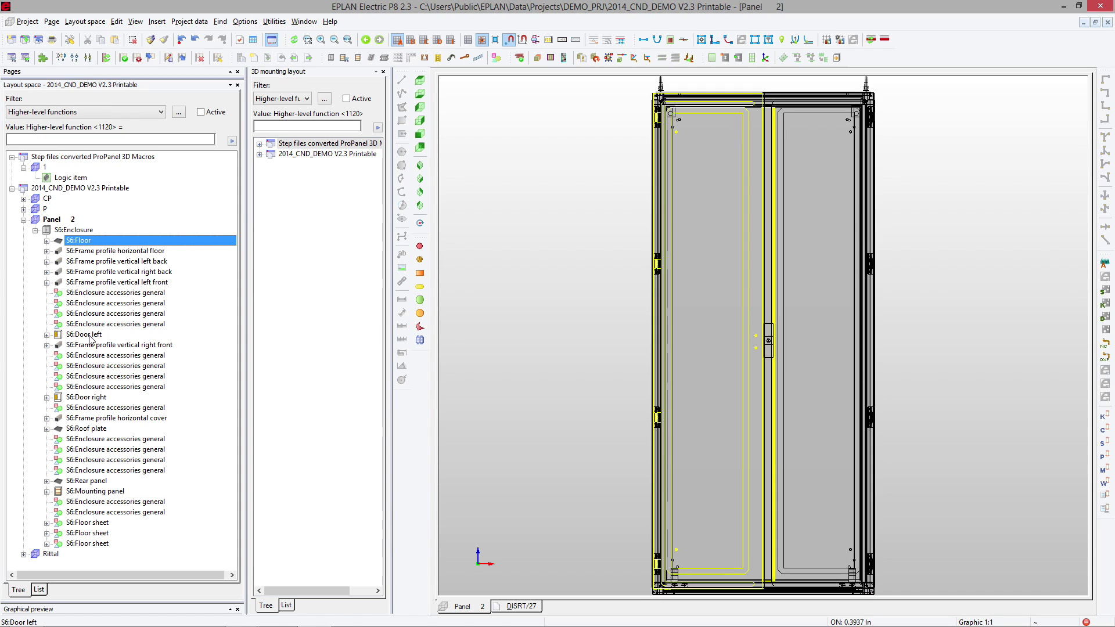
pyautogui.doubleClick(98, 491)
pyautogui.doubleClick(103, 504)
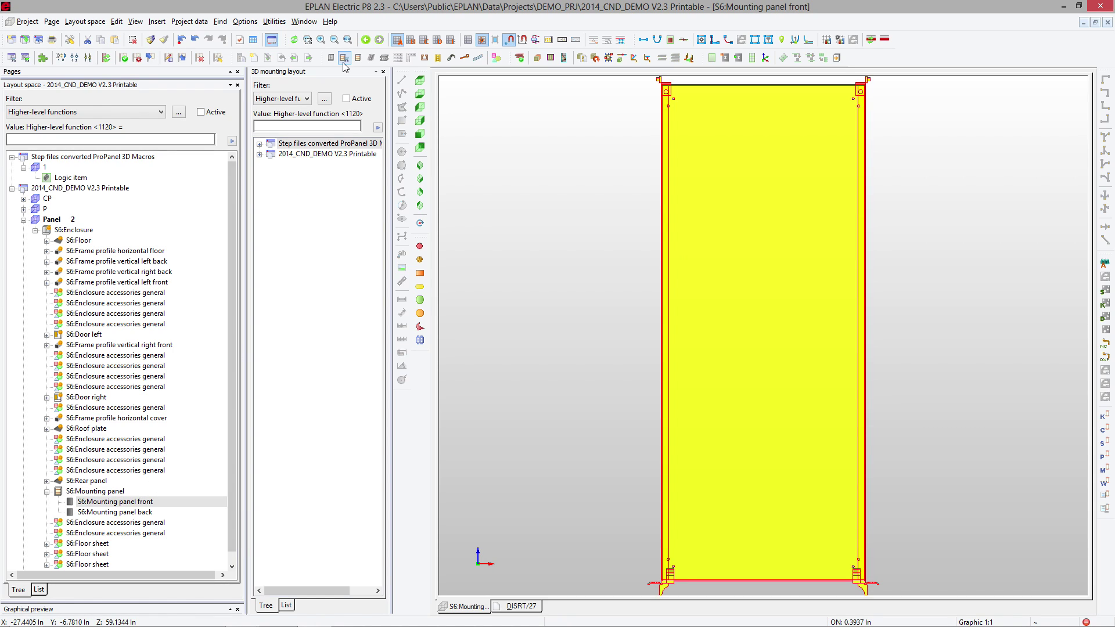
# Insert a KK6040 60x40 wire duct, starting it at the mounting panel's top-left corner.
pyautogui.click(156, 21)
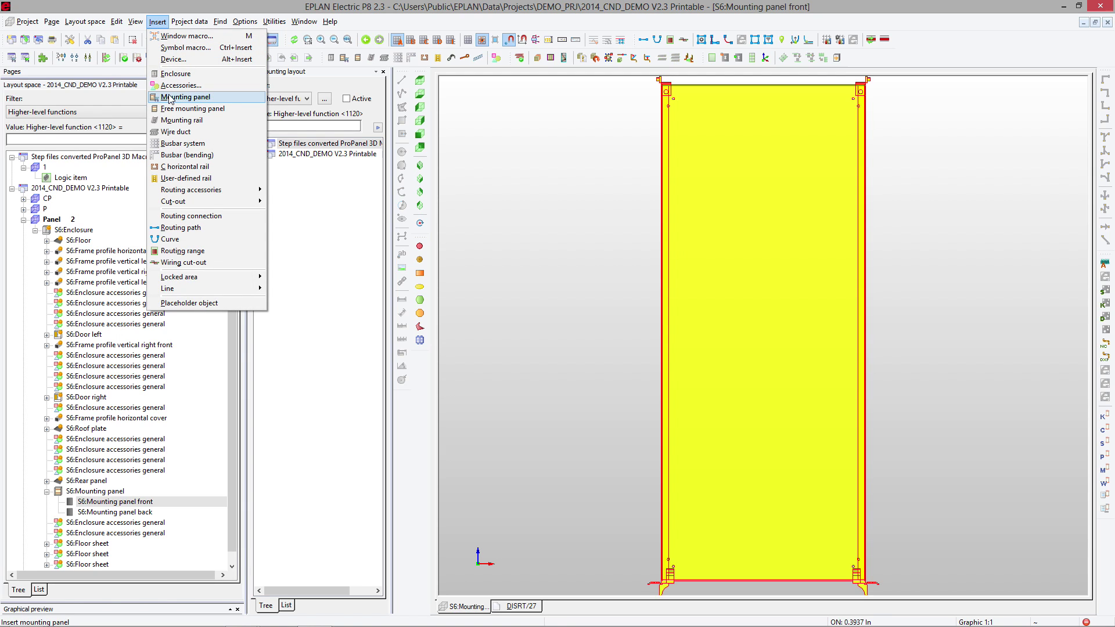
pyautogui.click(169, 132)
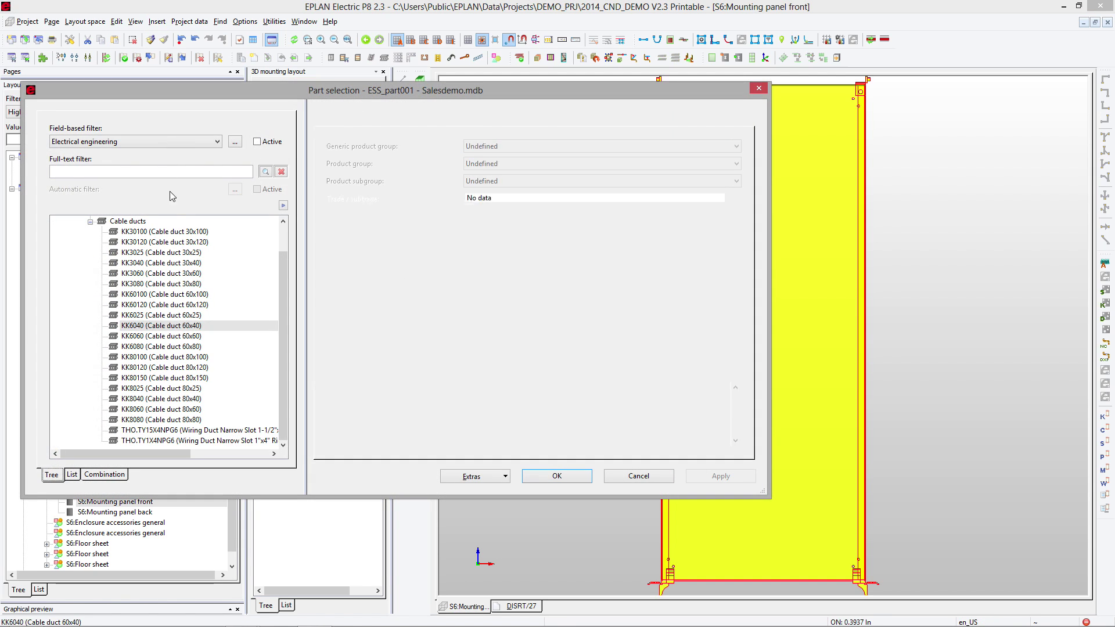
pyautogui.click(557, 476)
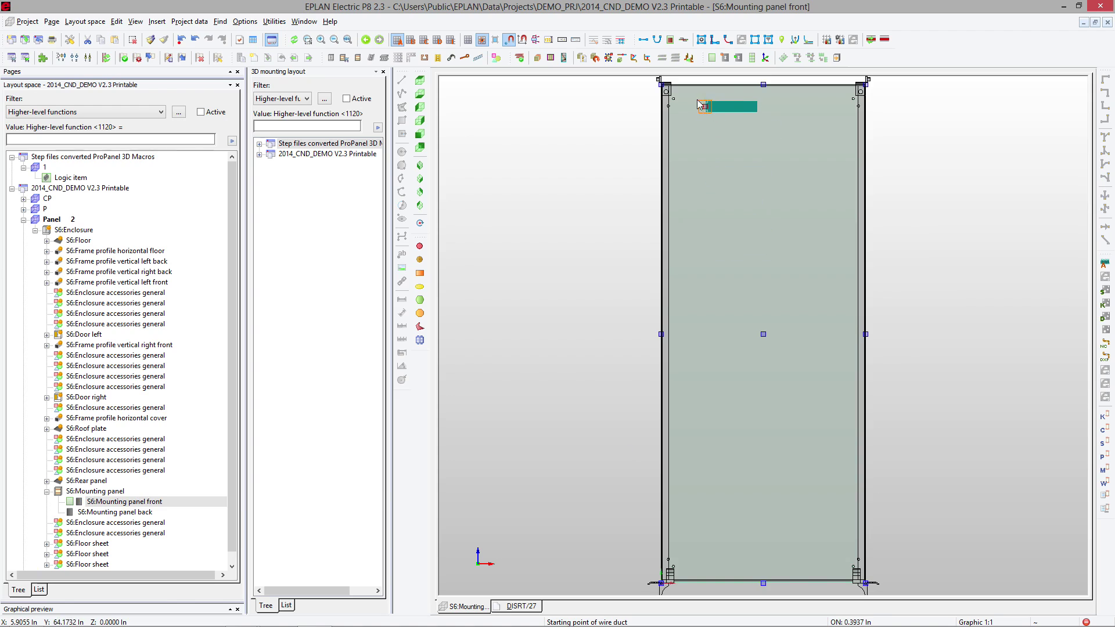
pyautogui.scroll(3, 674, 91)
pyautogui.scroll(-1, 656, 209)
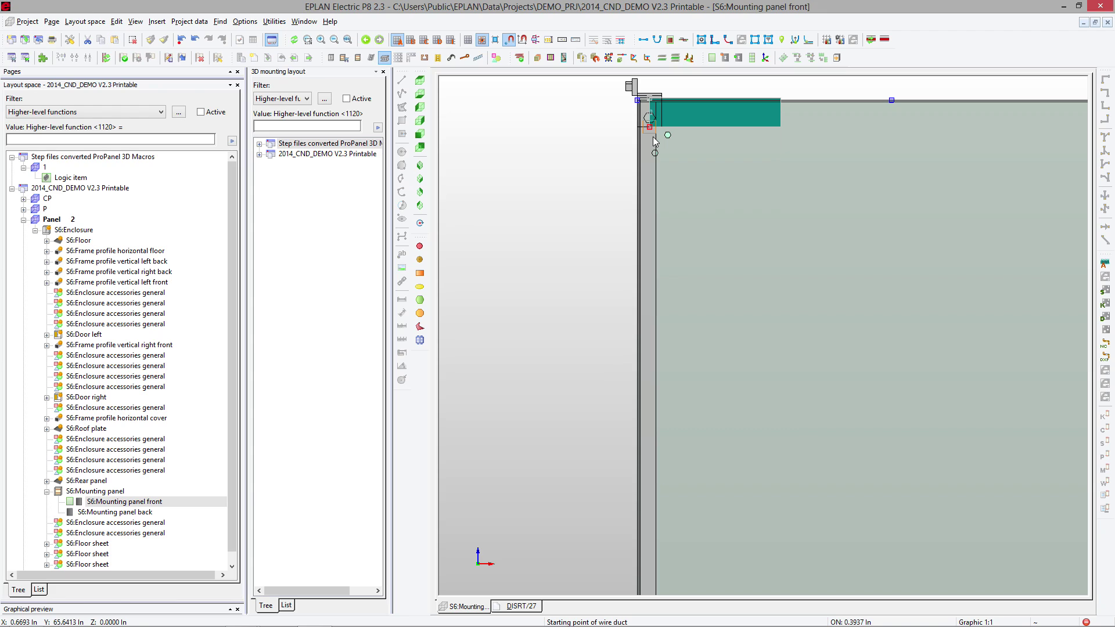
pyautogui.click(640, 101)
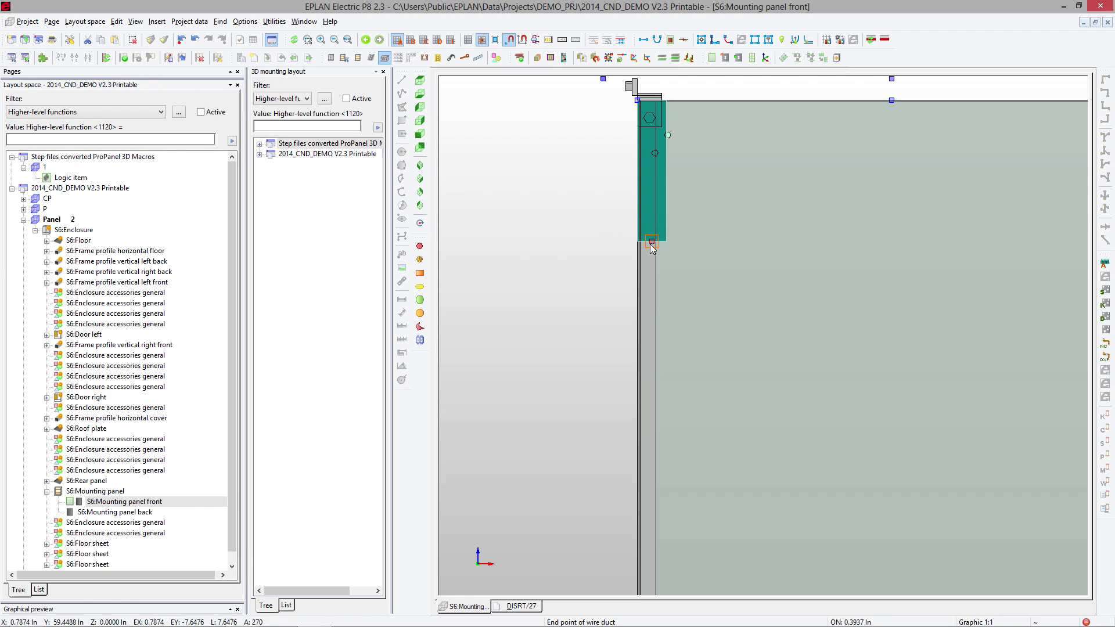
pyautogui.scroll(-3, 652, 247)
pyautogui.scroll(-2, 654, 239)
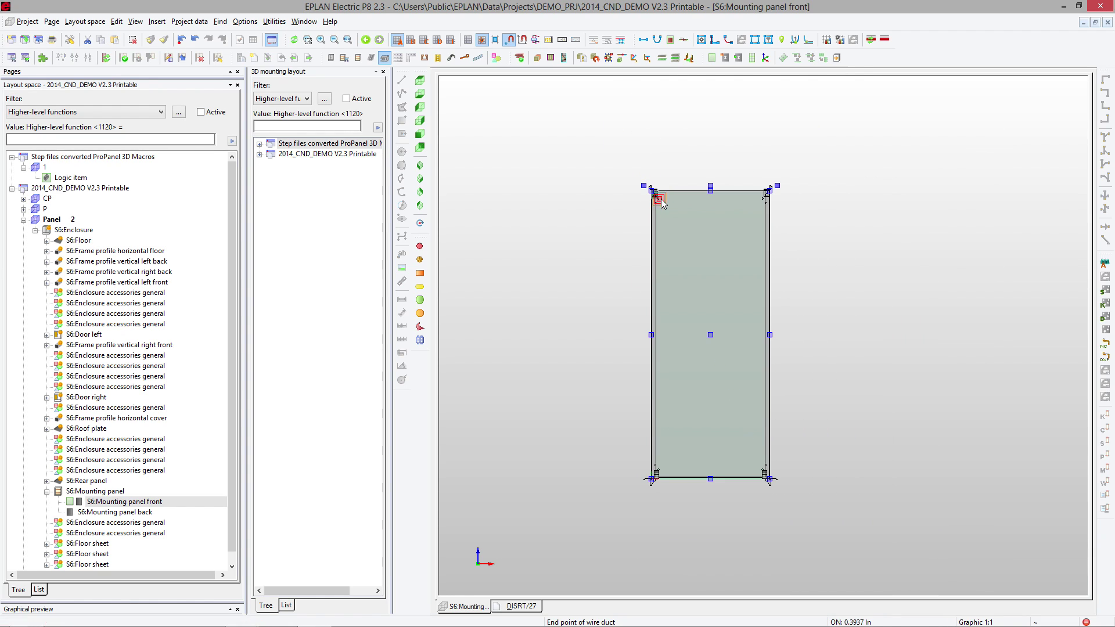
pyautogui.scroll(1, 651, 475)
pyautogui.scroll(4, 651, 474)
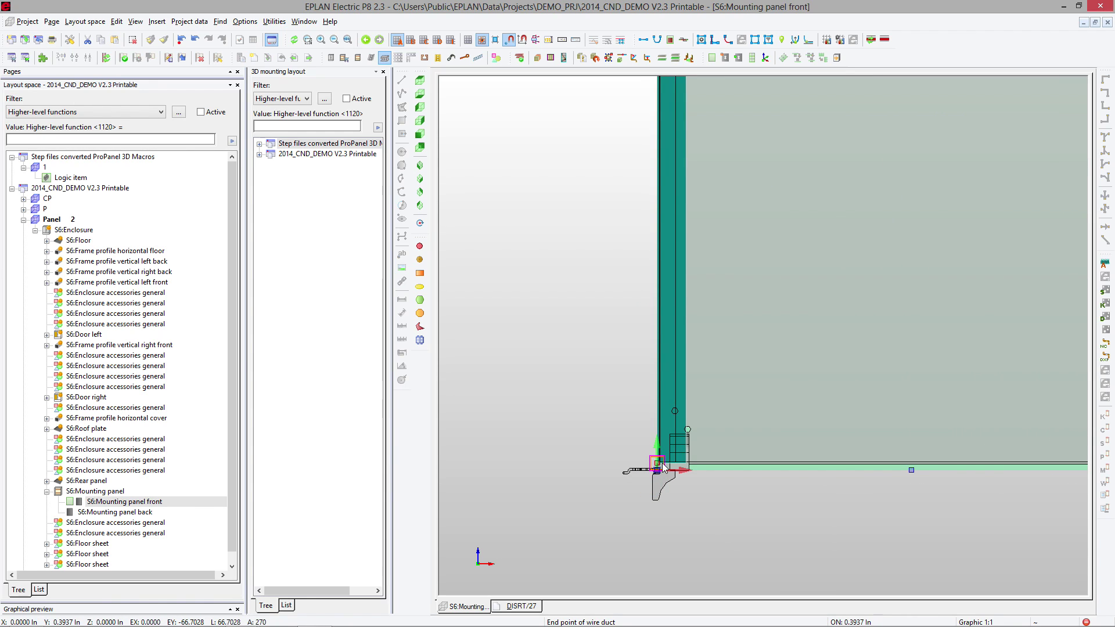
# Finish the left duct at the bottom corner and add ducts along the right and top edges.
pyautogui.click(663, 466)
pyautogui.scroll(-3, 500, 548)
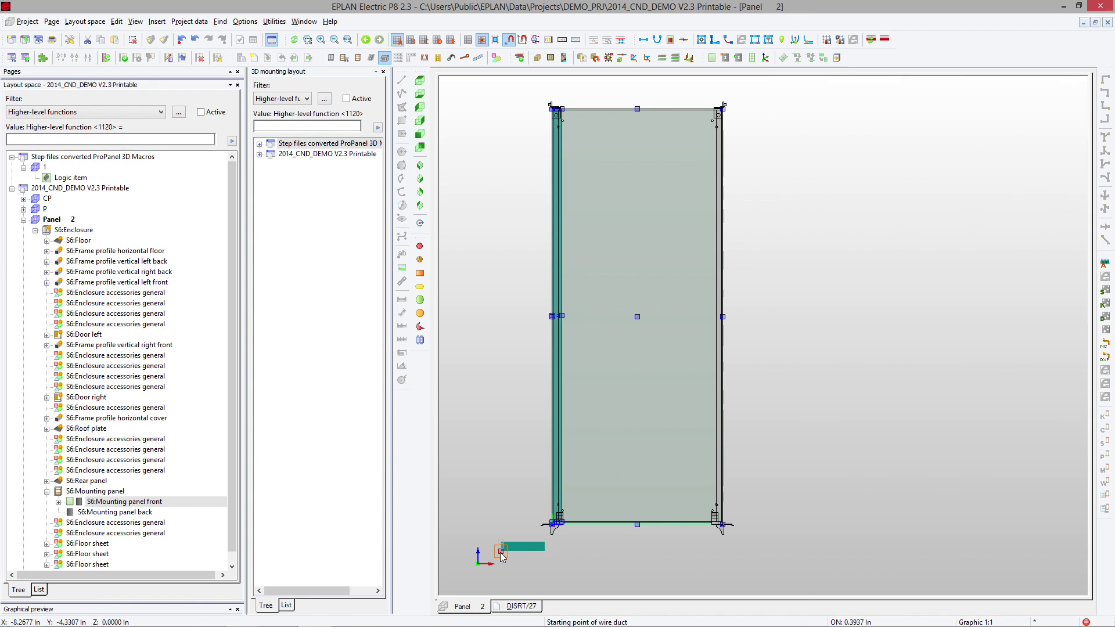
pyautogui.scroll(4, 724, 109)
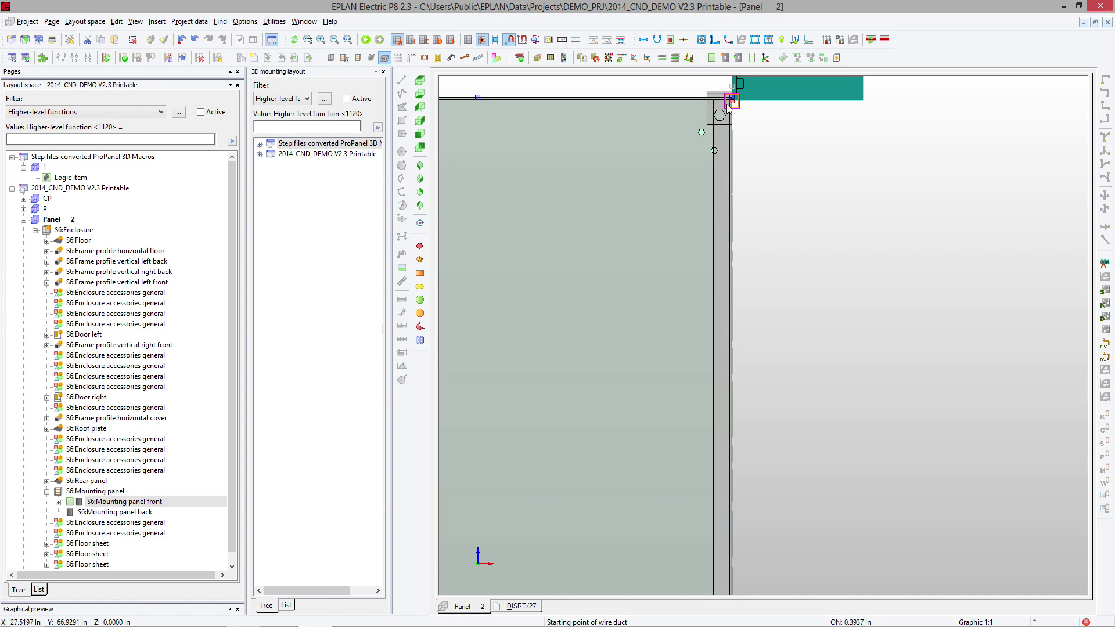
pyautogui.click(726, 100)
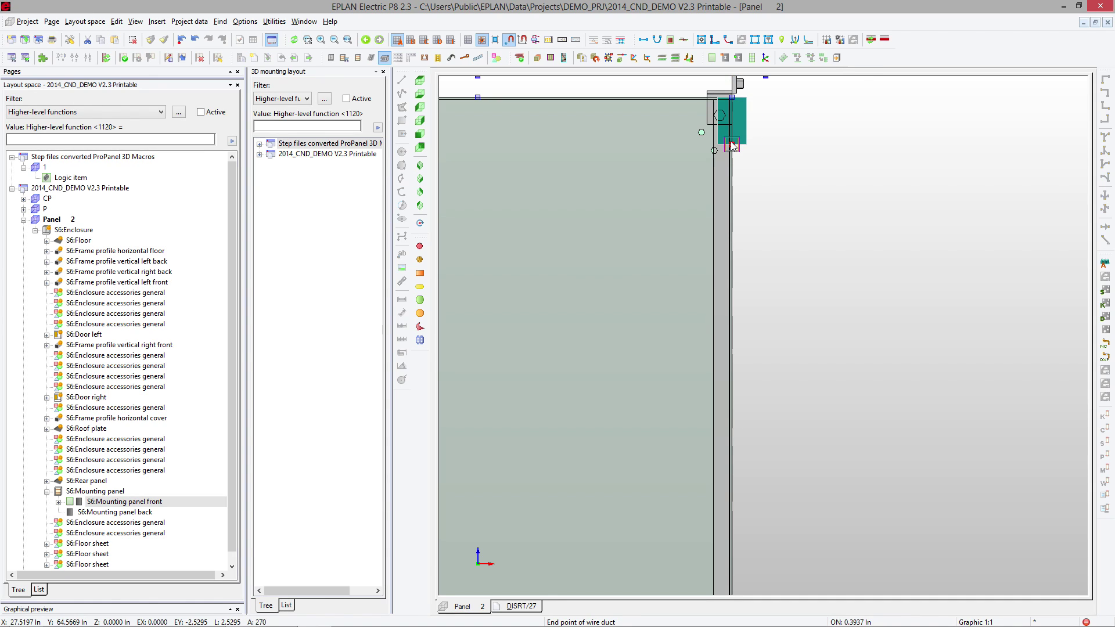
pyautogui.scroll(-5, 733, 145)
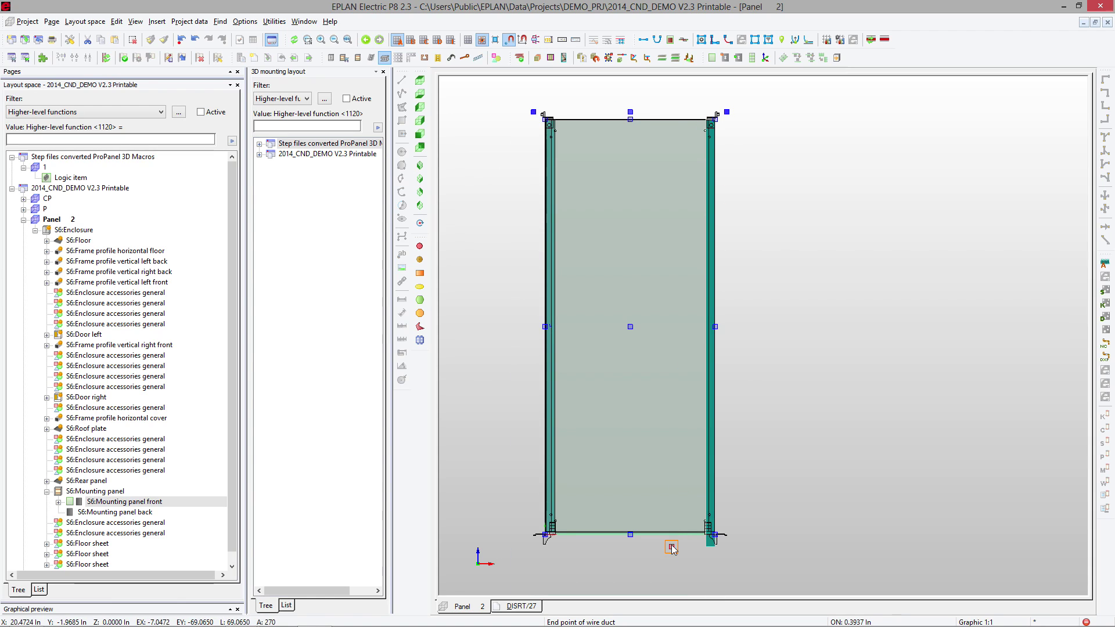
pyautogui.scroll(2, 674, 537)
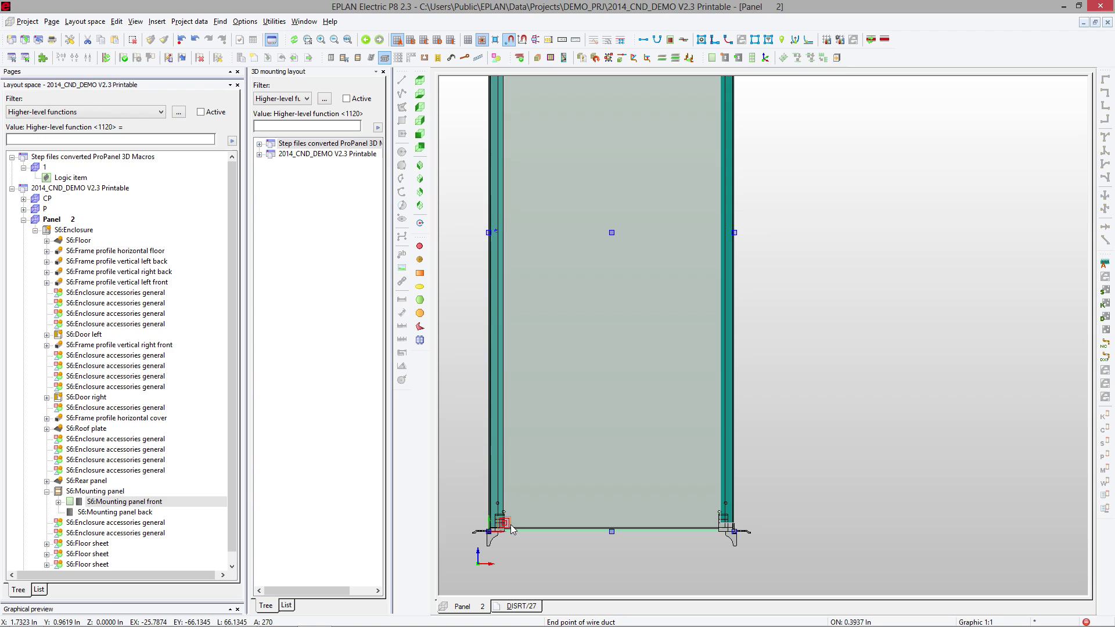
pyautogui.click(504, 531)
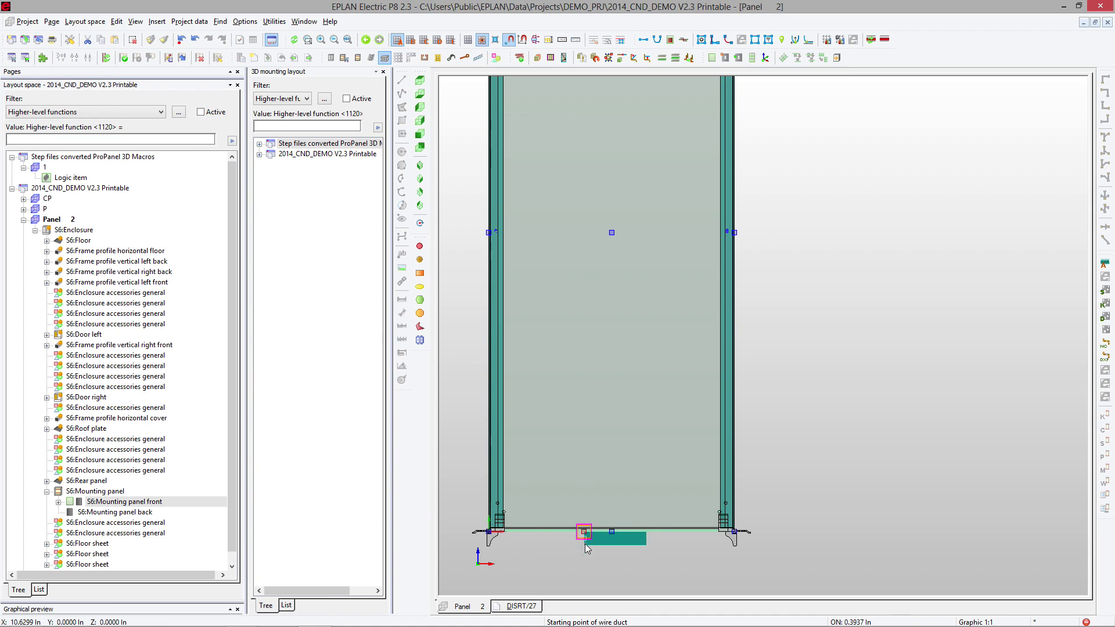
pyautogui.scroll(-2, 585, 527)
pyautogui.scroll(2, 543, 187)
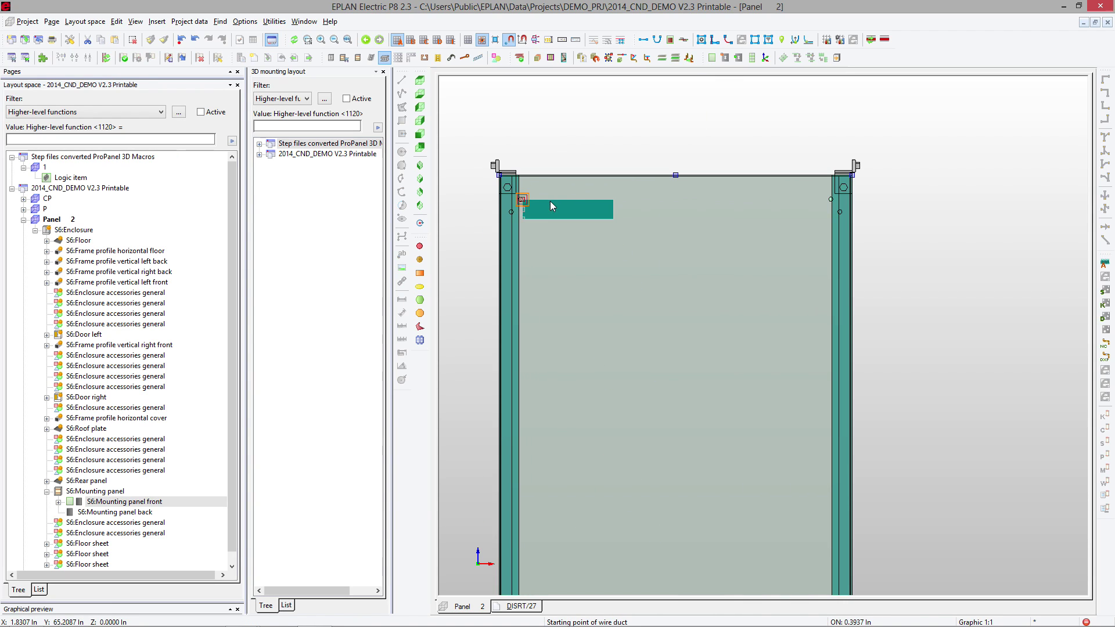
pyautogui.click(522, 182)
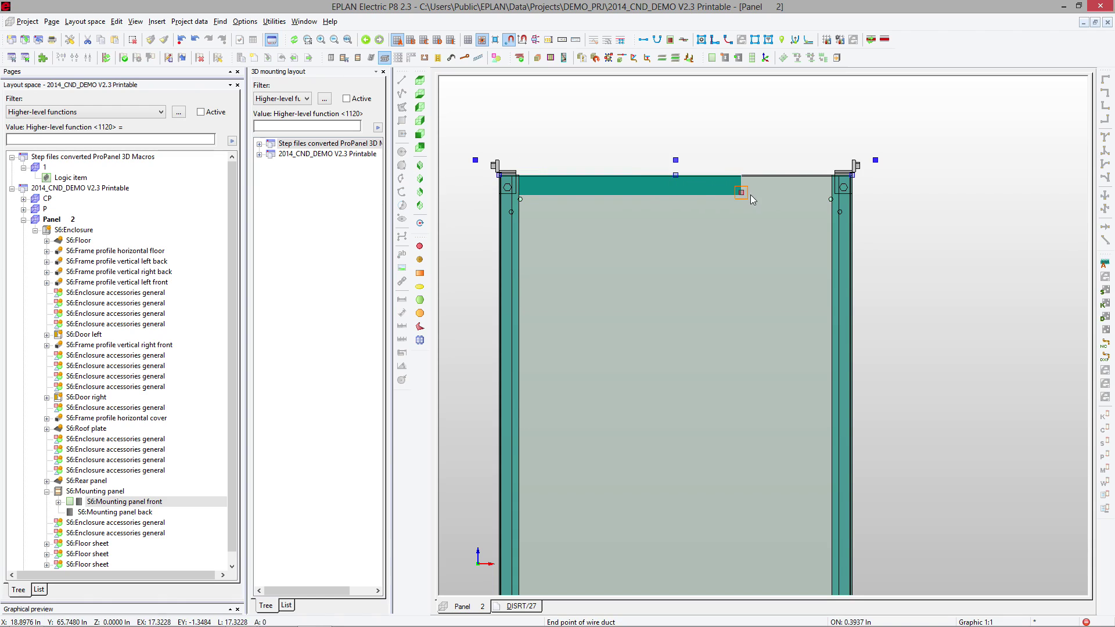
pyautogui.click(830, 198)
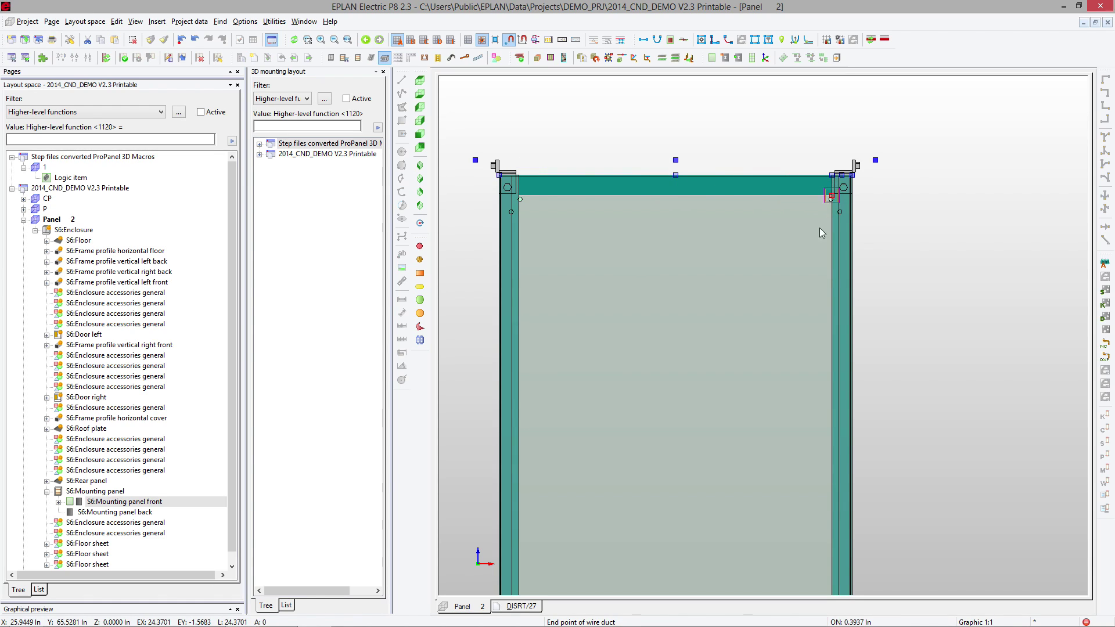
# Add horizontal ducts 50 and 51 lower on the panel, matching top duct 49's length.
pyautogui.click(663, 59)
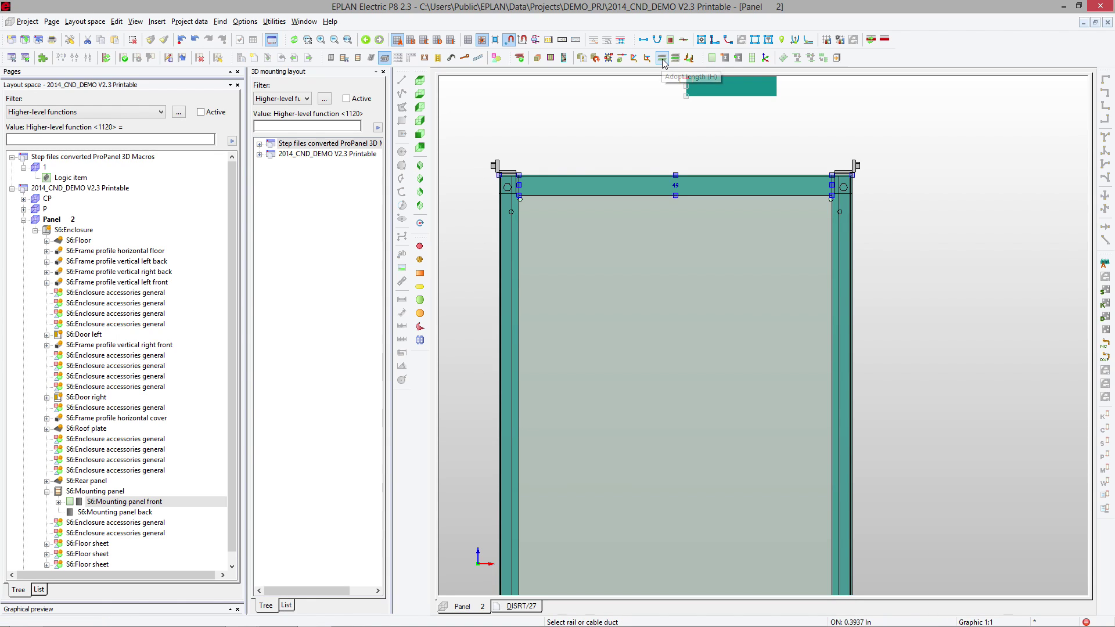
pyautogui.click(638, 187)
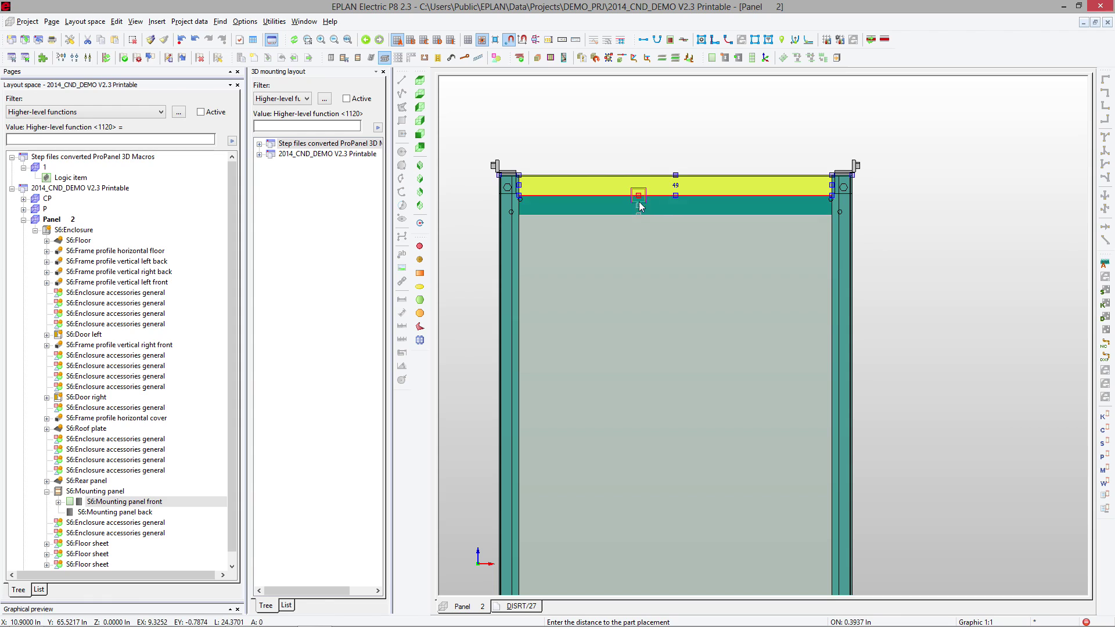
pyautogui.click(634, 330)
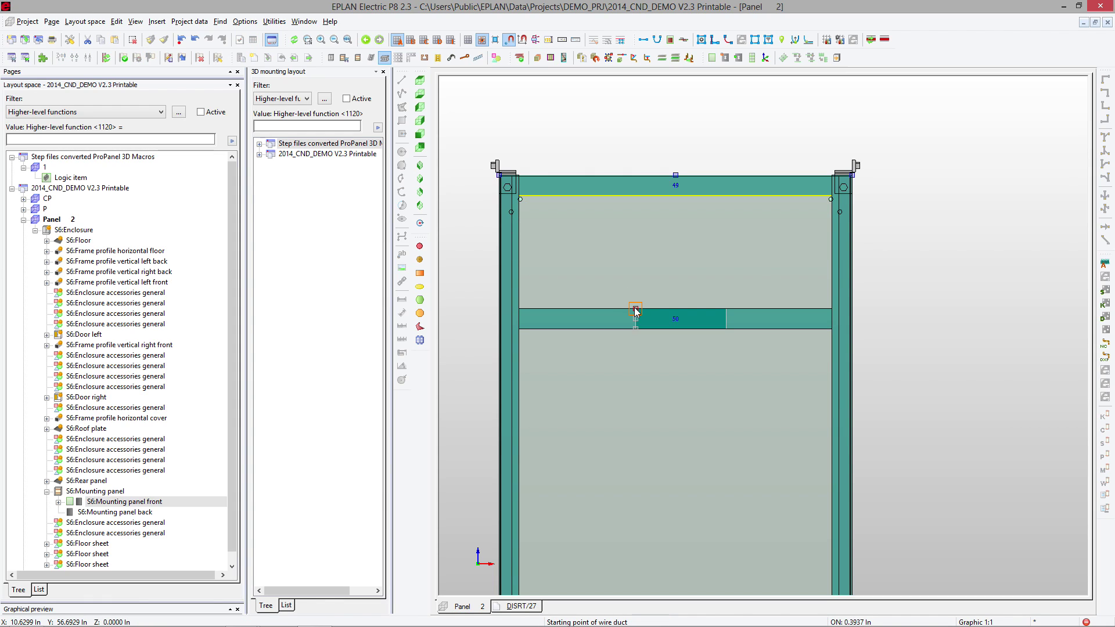
pyautogui.click(662, 59)
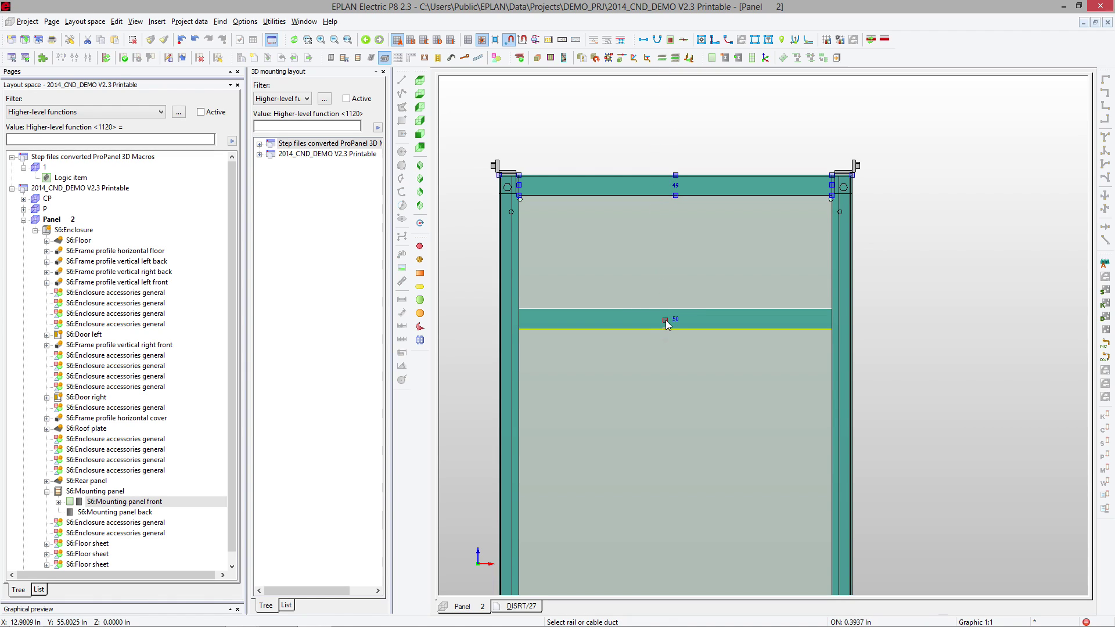
pyautogui.click(665, 319)
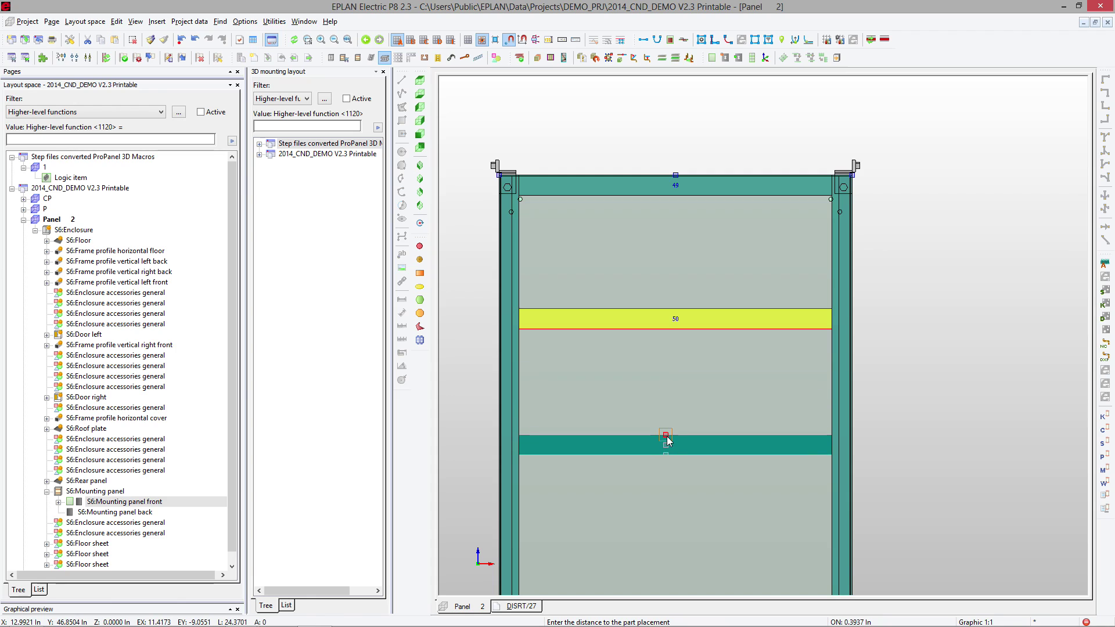
pyautogui.click(666, 436)
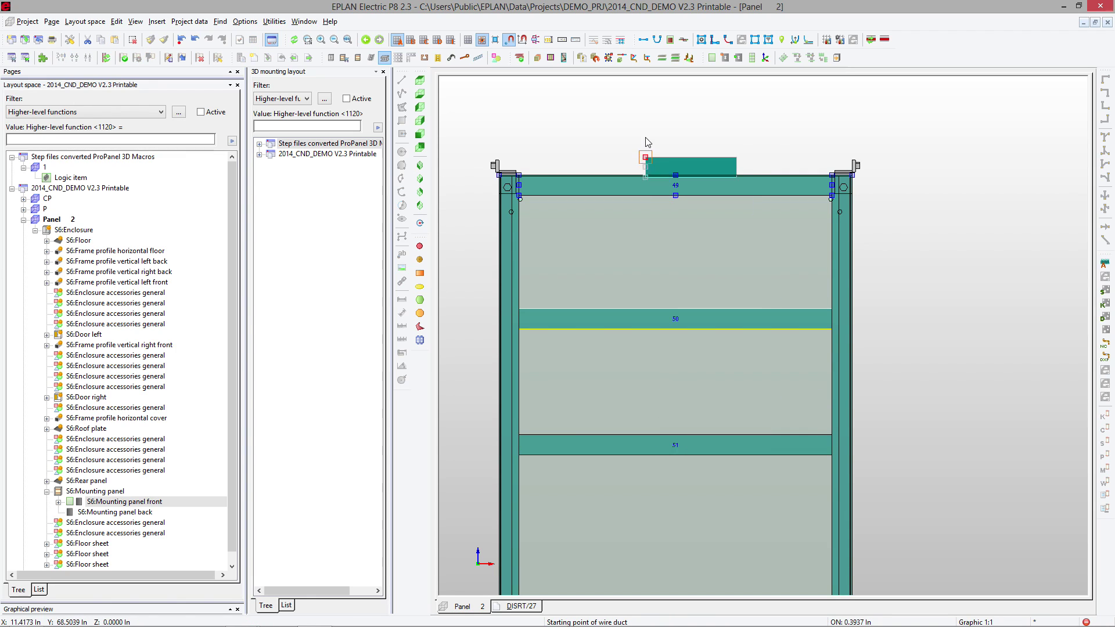
# Insert a TS 35_7,5 mounting rail across the panel between the left and right side profiles.
pyautogui.click(163, 24)
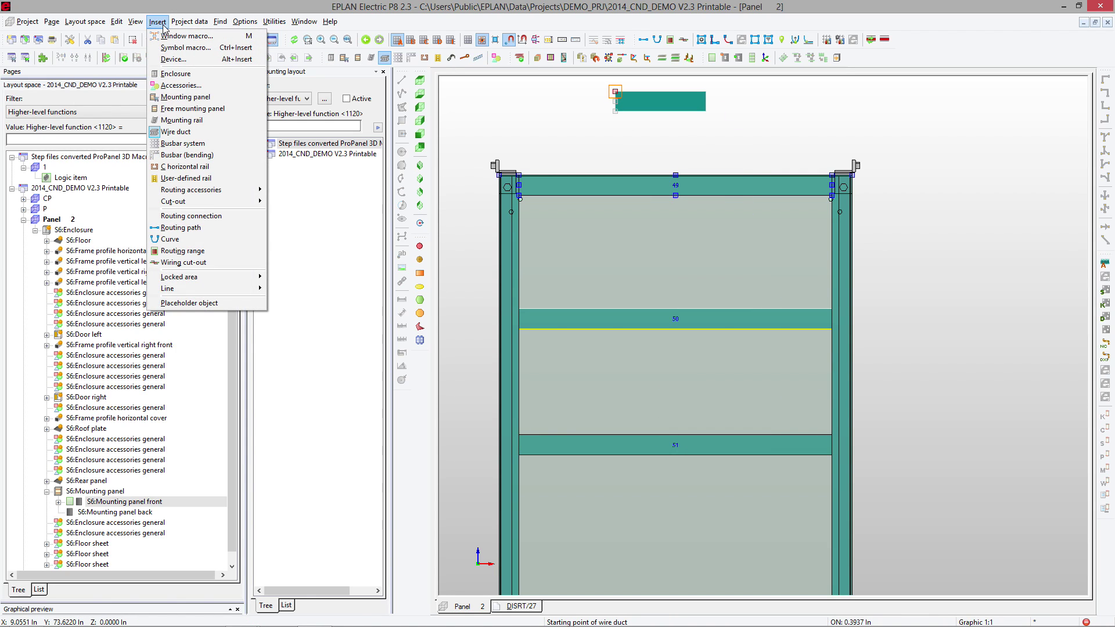
pyautogui.click(180, 120)
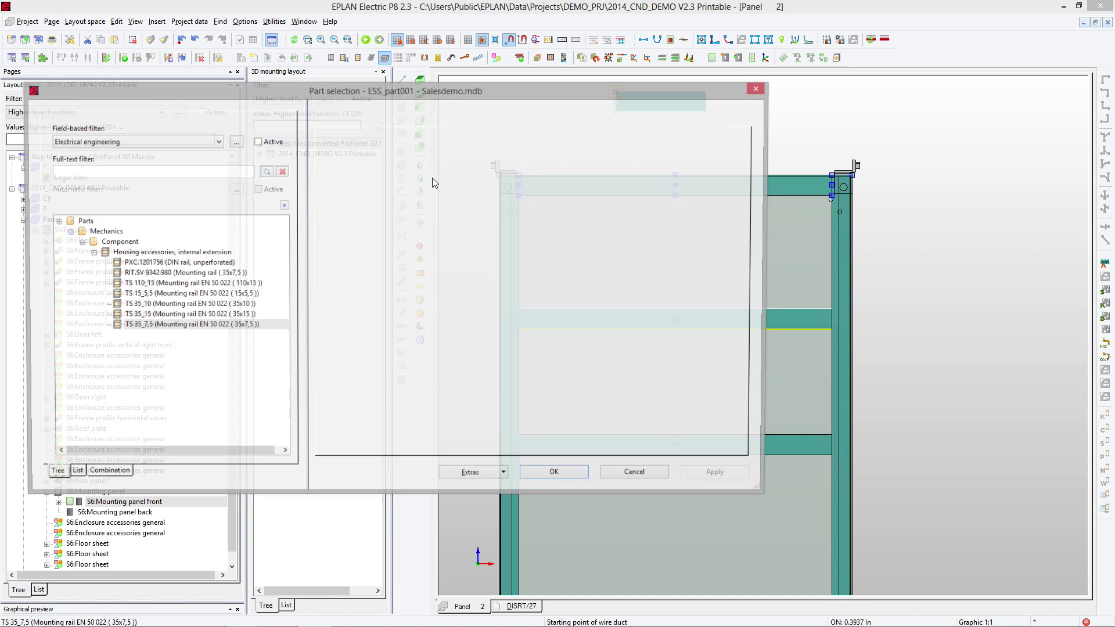
pyautogui.click(557, 476)
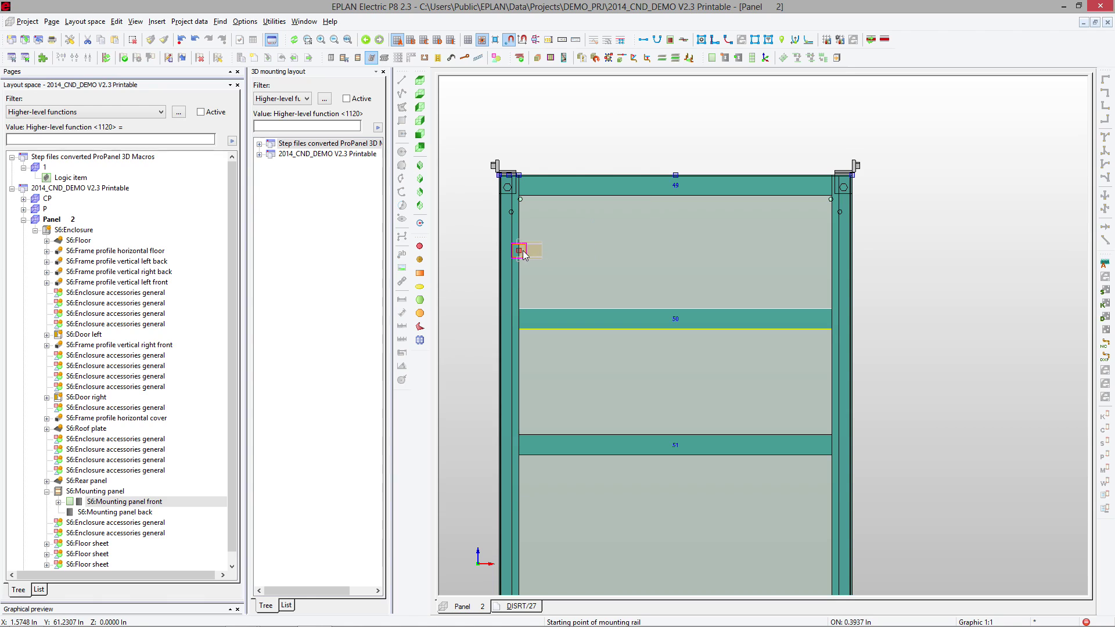
pyautogui.click(519, 252)
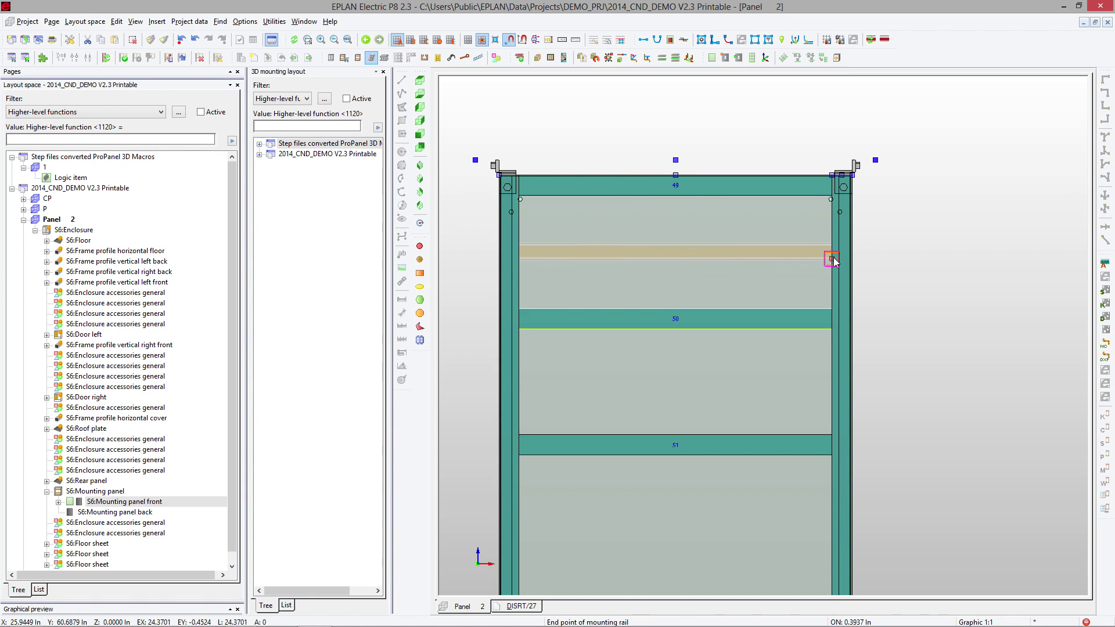
pyautogui.click(833, 259)
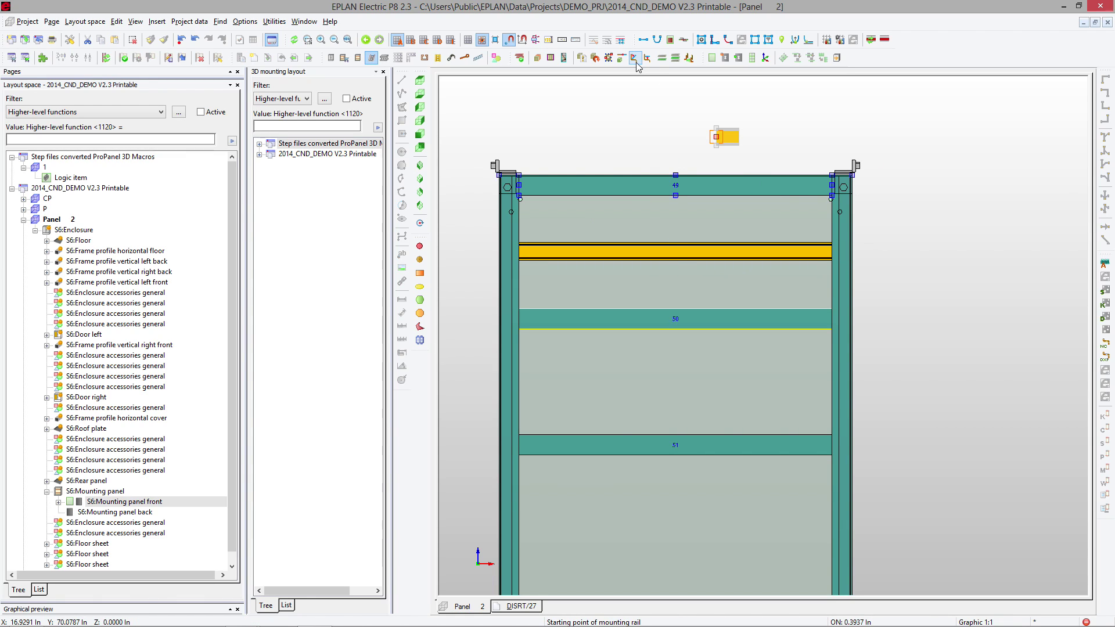
# Add a second rail matching duct 50's length, placed just below duct 50.
pyautogui.click(674, 59)
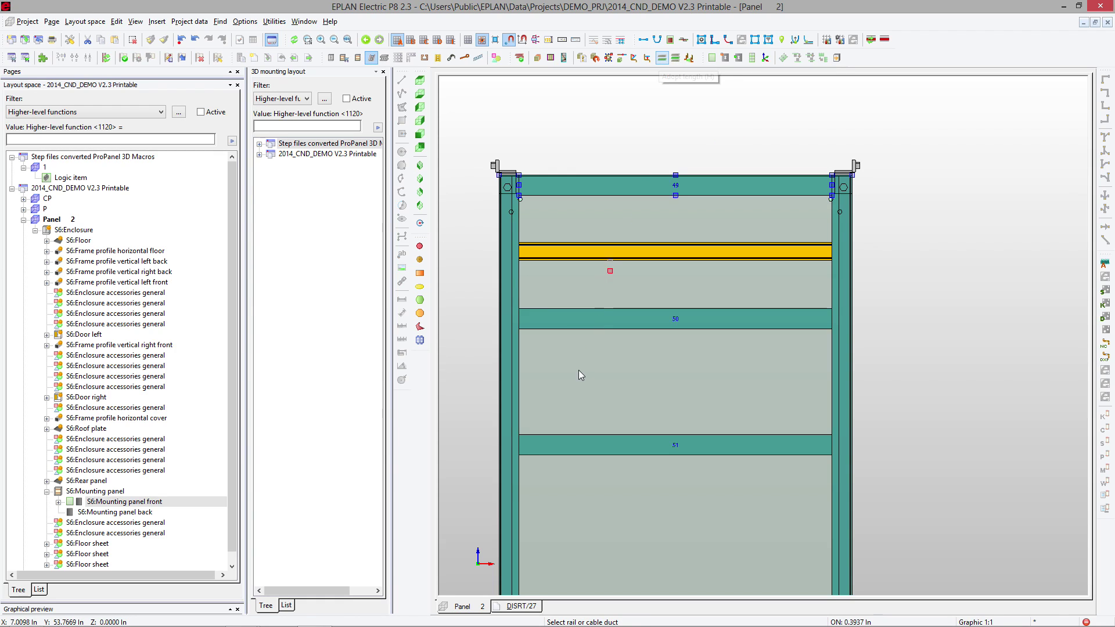
pyautogui.click(581, 322)
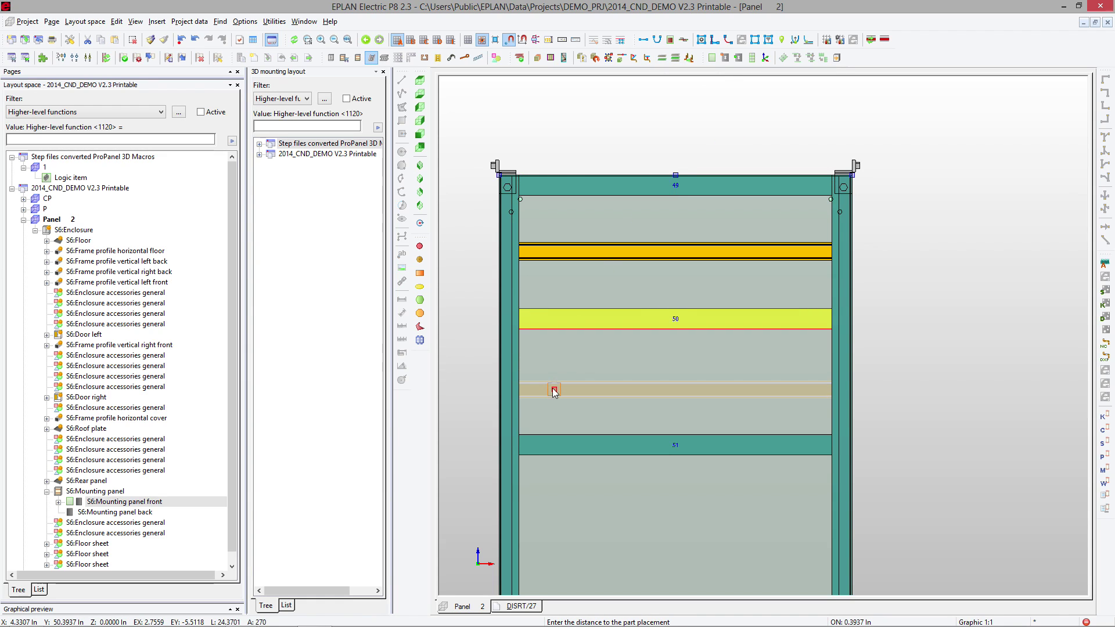
pyautogui.click(558, 382)
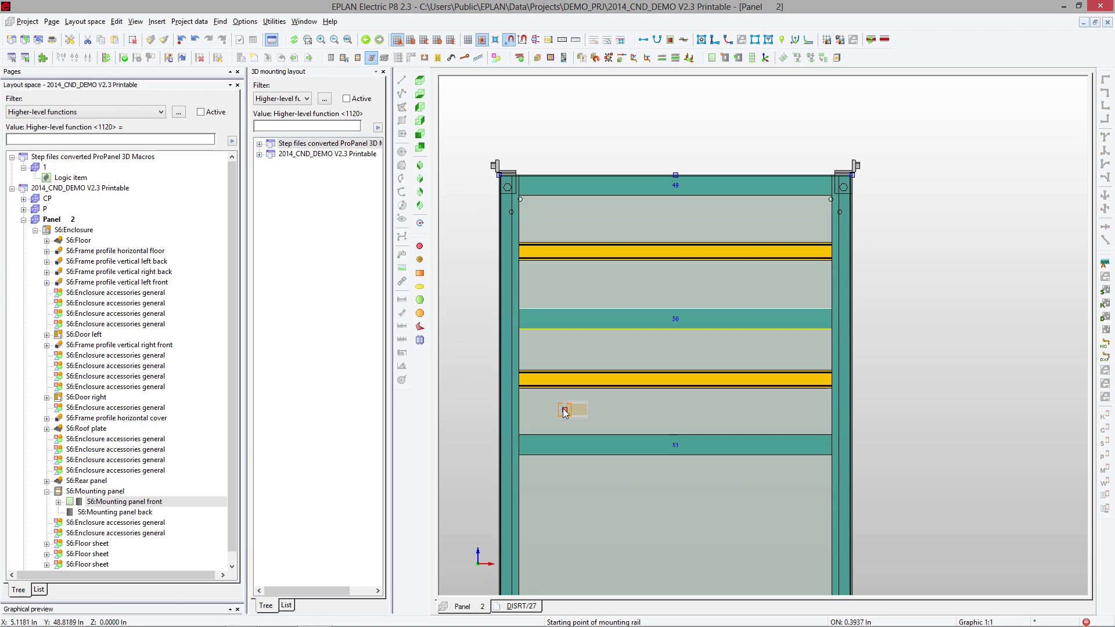
# Duplicate the new mounting rail into three evenly spaced copies below duct 51.
pyautogui.press('Escape')
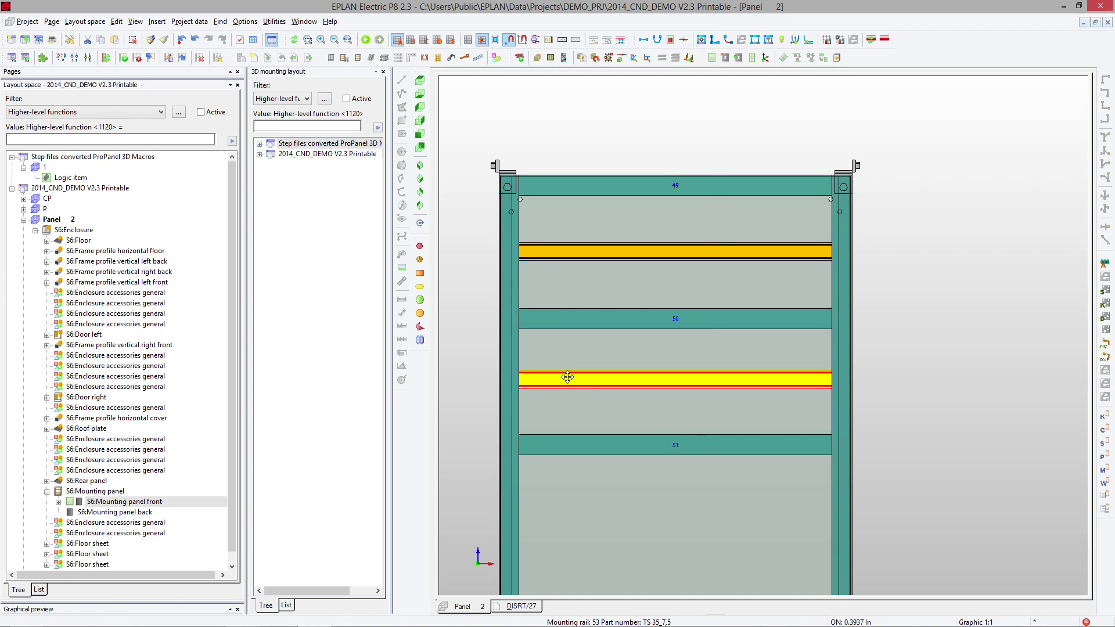
pyautogui.rightClick(567, 378)
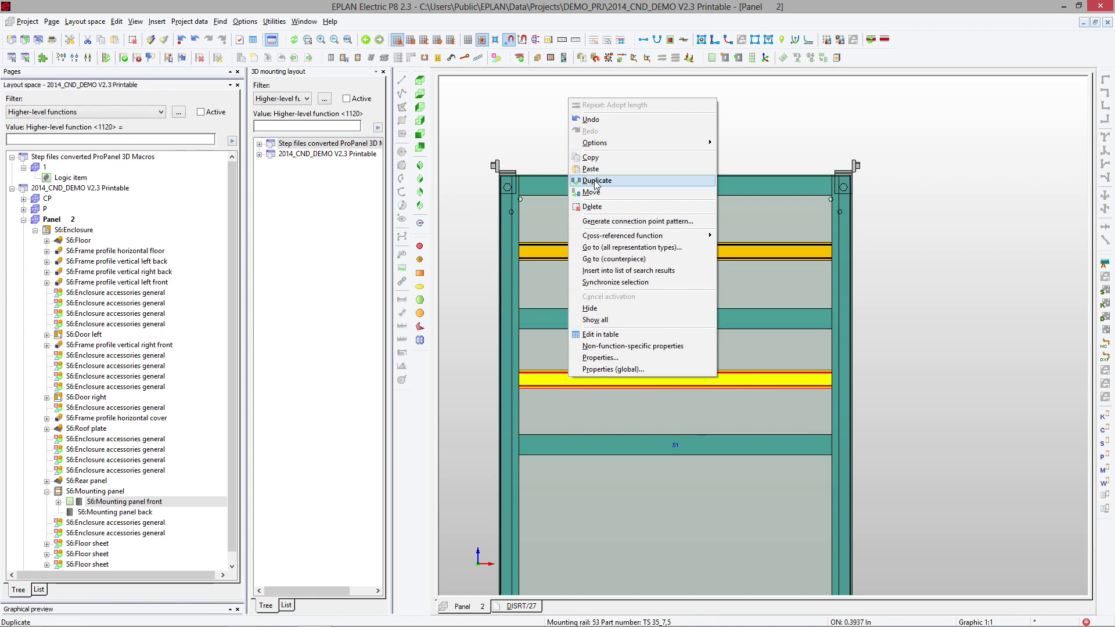
pyautogui.click(595, 181)
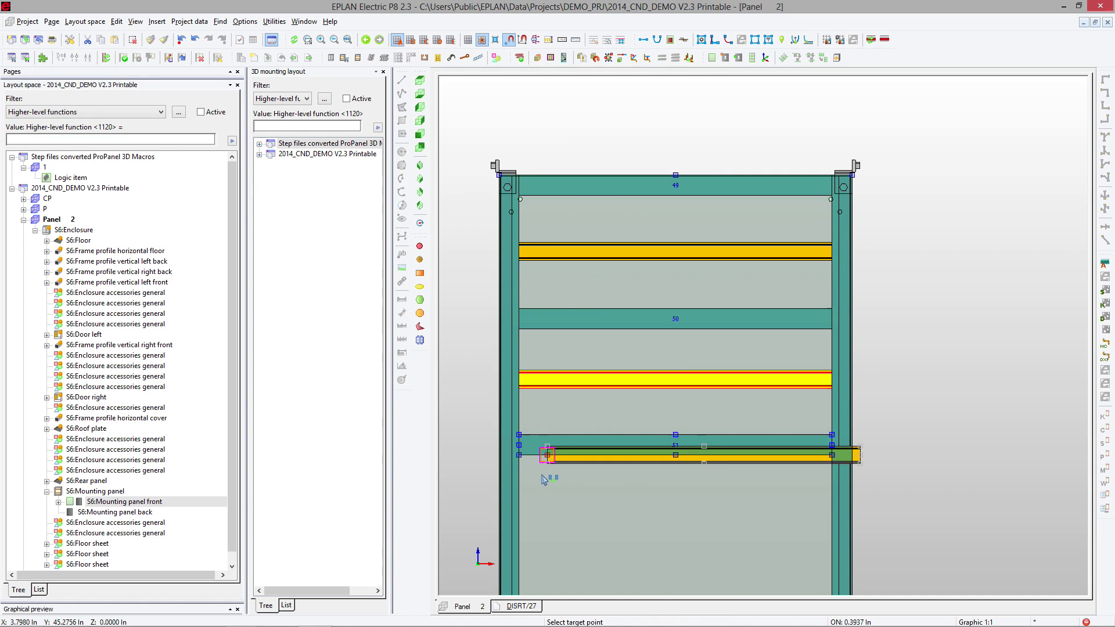
pyautogui.click(526, 521)
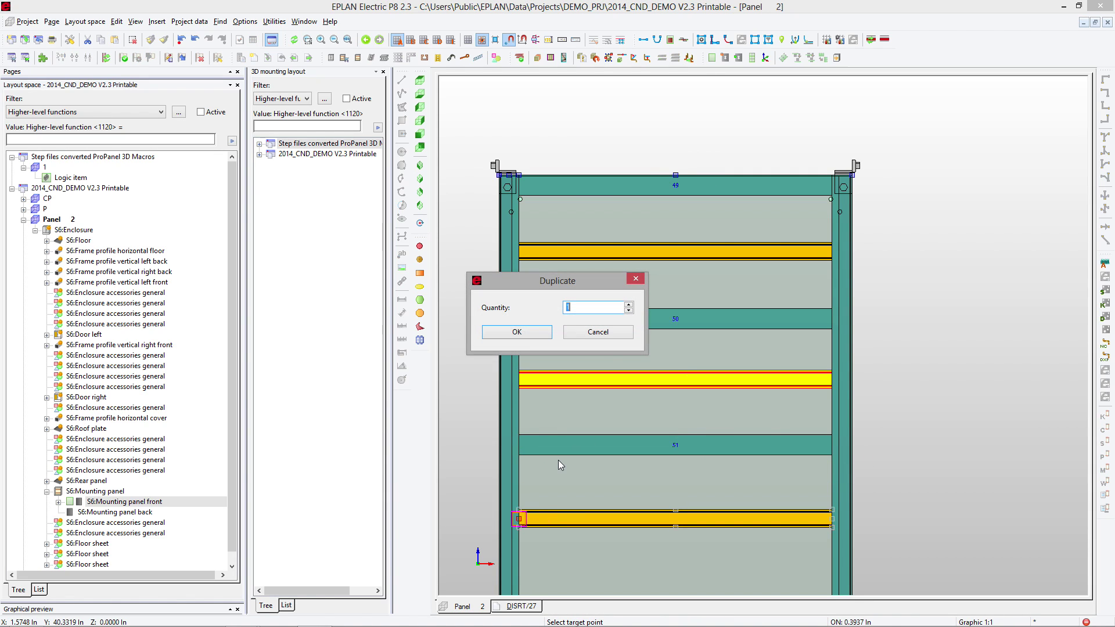
pyautogui.write('3')
pyautogui.press('Return')
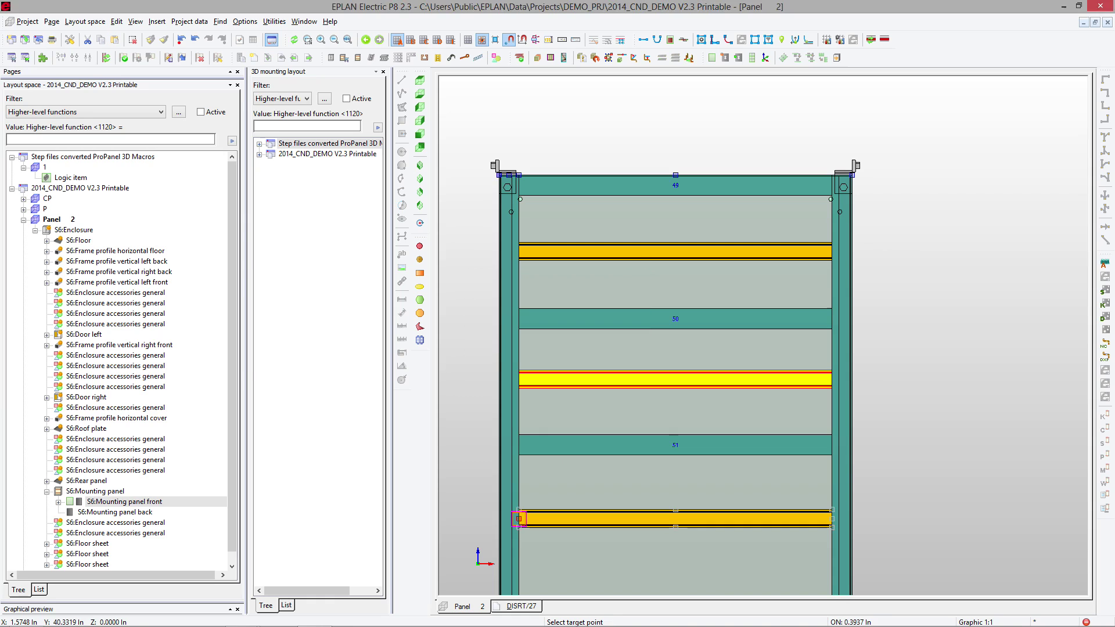
pyautogui.press('Return')
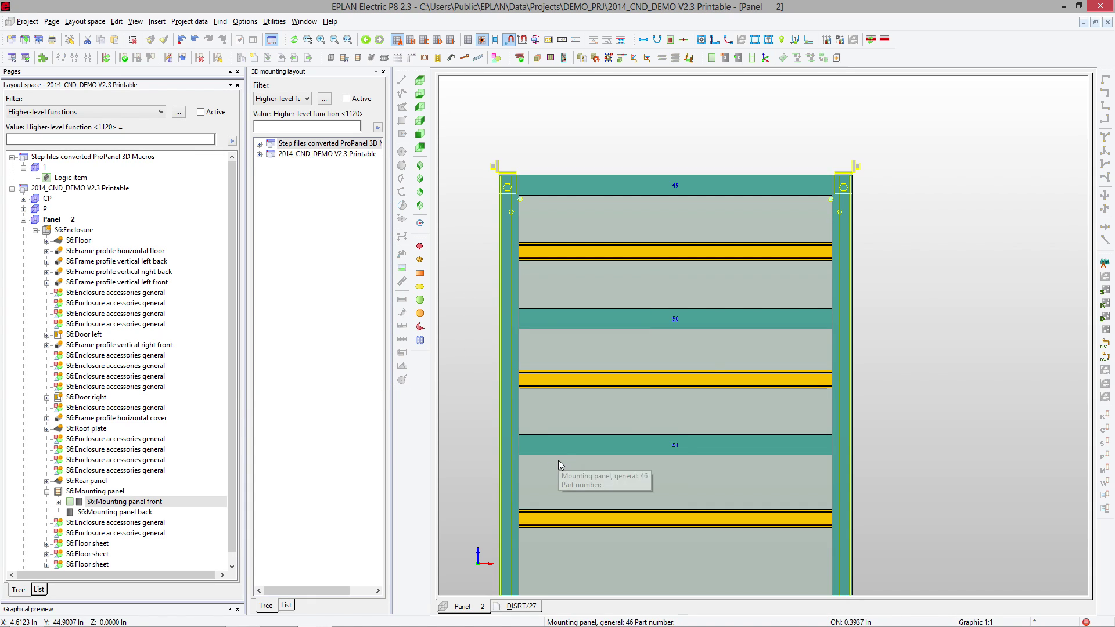
pyautogui.scroll(-3, 632, 284)
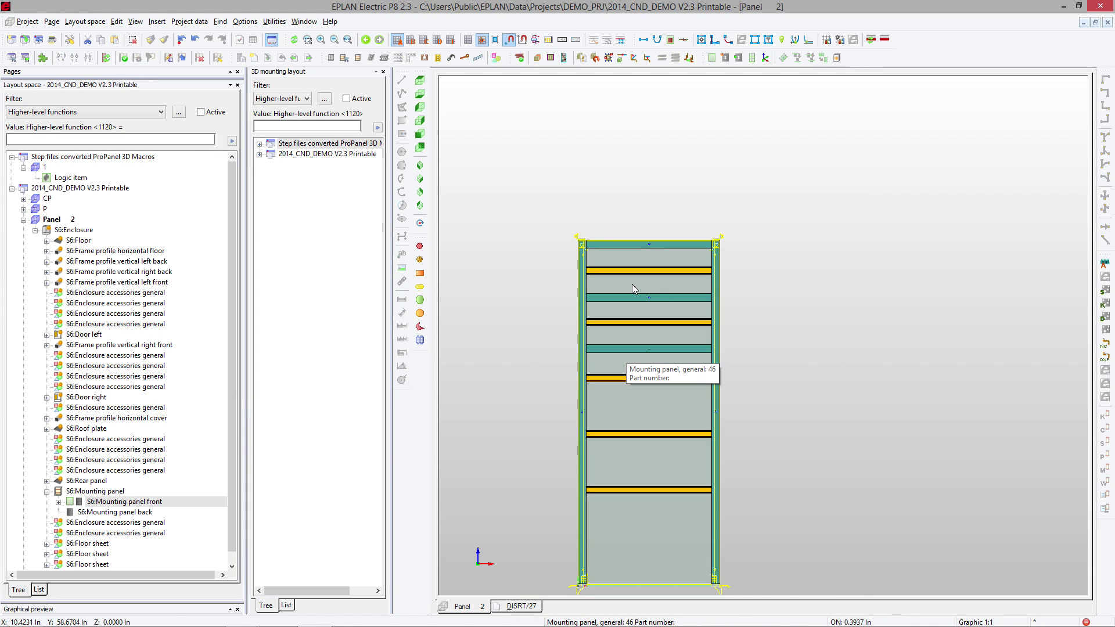
pyautogui.scroll(2, 667, 277)
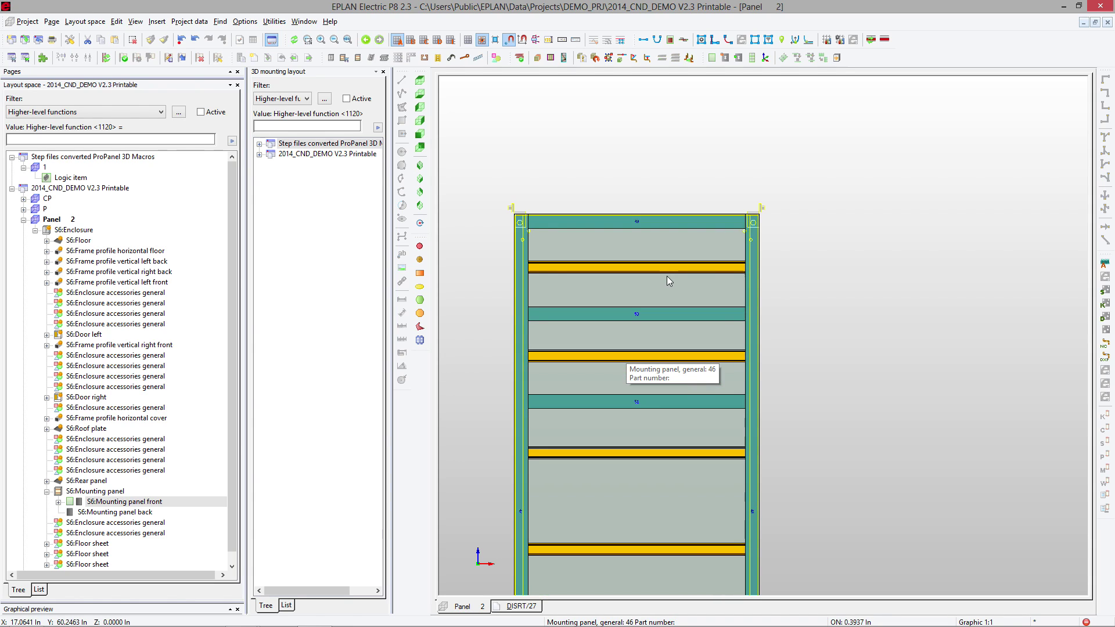
pyautogui.scroll(1, 664, 267)
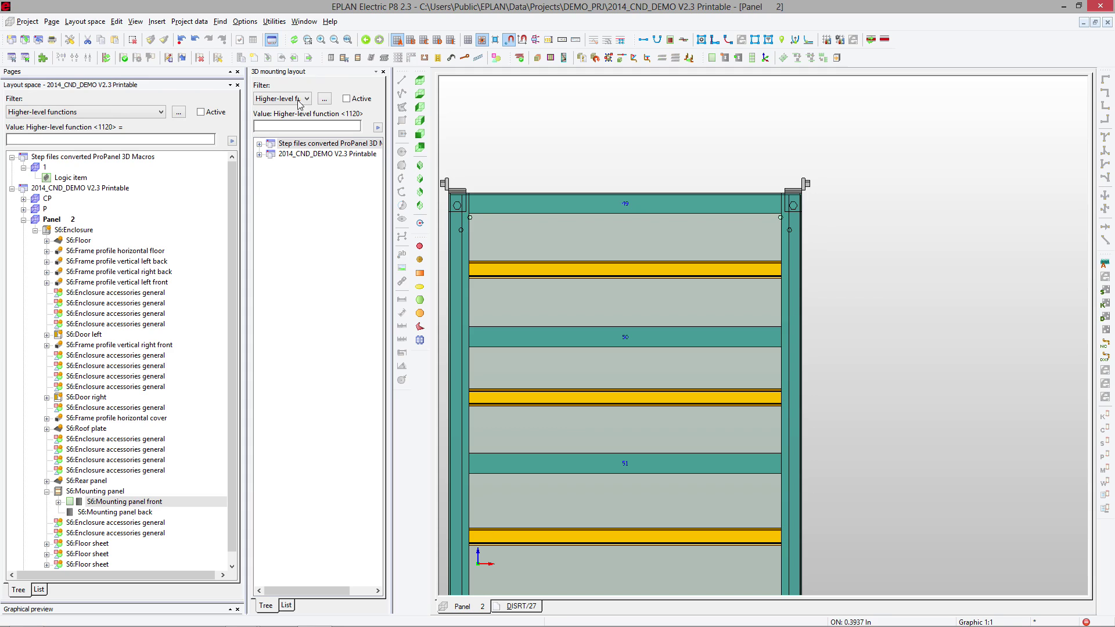
# Place relays CR5113, CR5117, CR5121, CR5123 and CR5125 side by side on the rail between ducts 50 and 51.
pyautogui.click(259, 155)
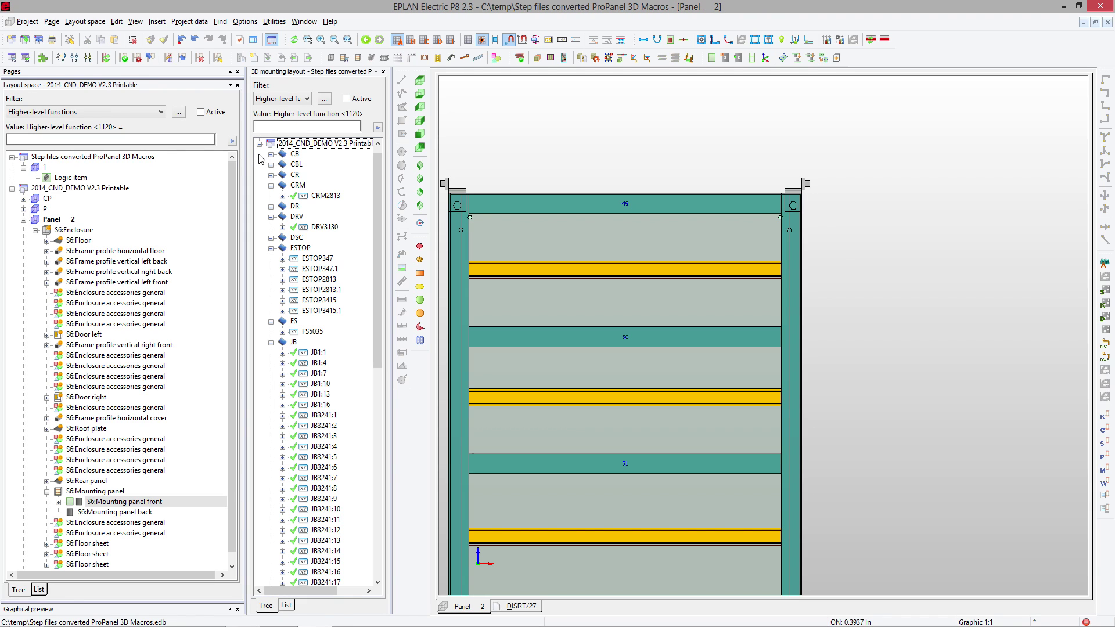
pyautogui.click(271, 175)
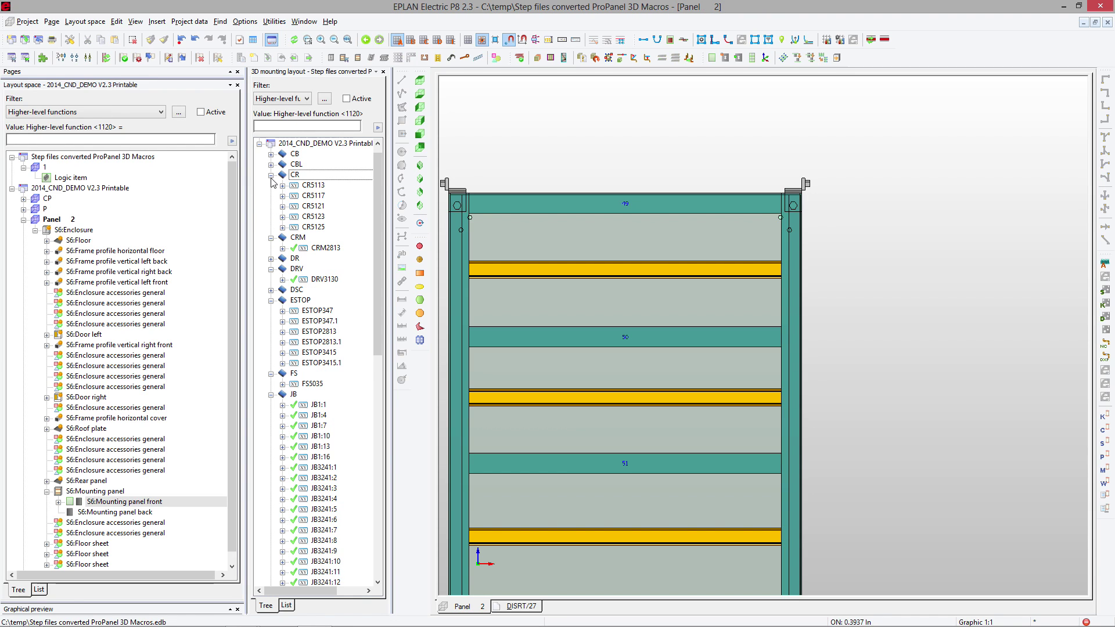
pyautogui.click(320, 189)
pyautogui.keyDown('shift'); pyautogui.click(319, 227); pyautogui.keyUp('shift')
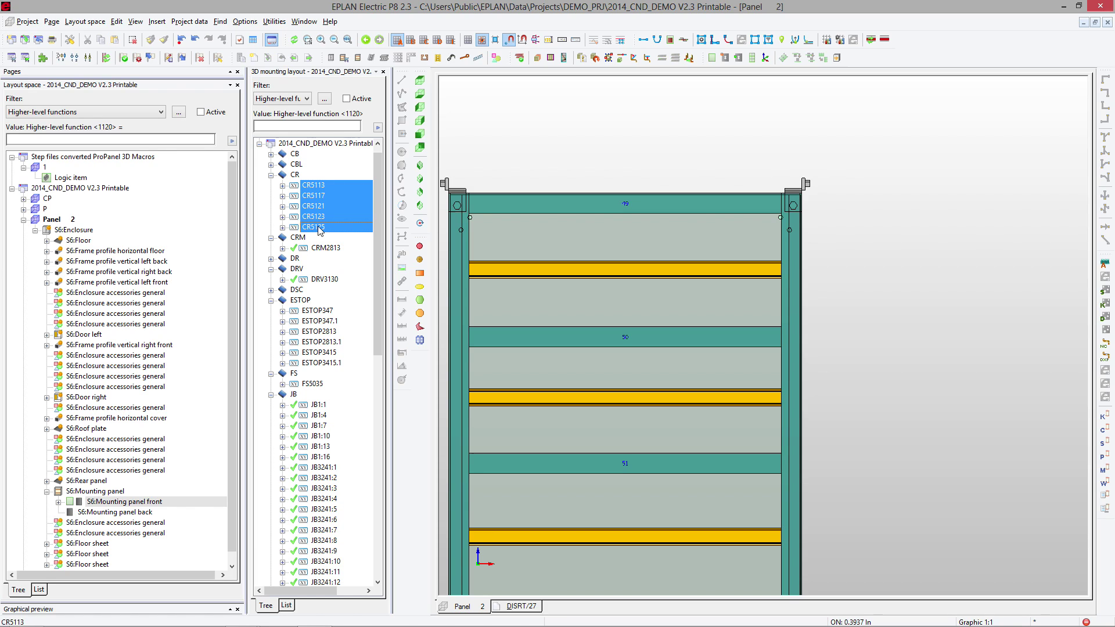
pyautogui.moveTo(320, 198); pyautogui.dragTo(495, 415)
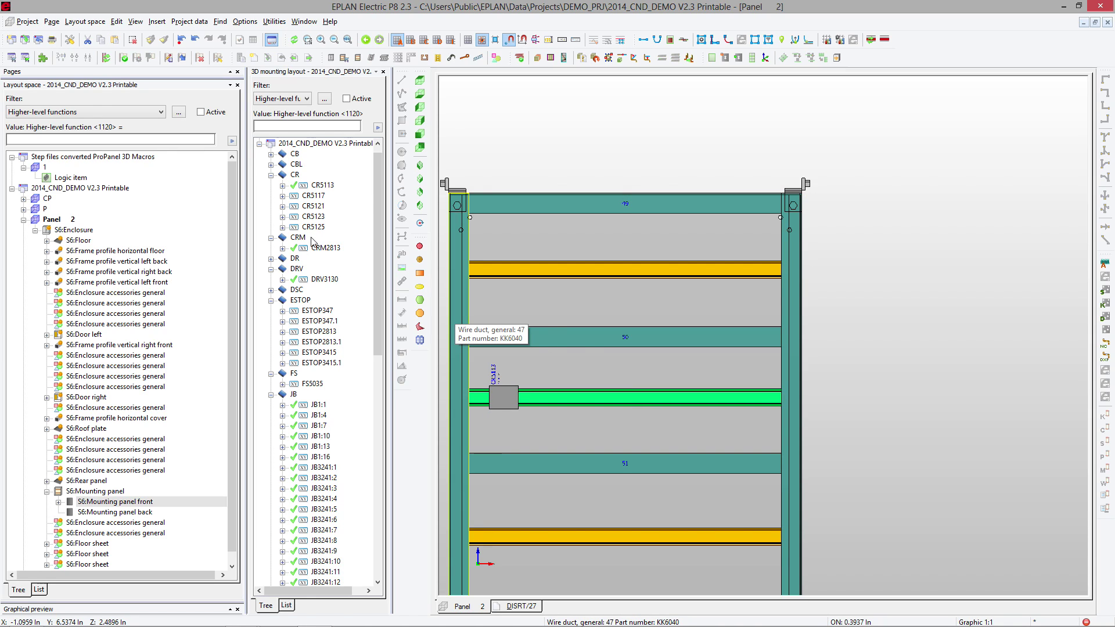
pyautogui.click(320, 197)
pyautogui.keyDown('shift'); pyautogui.click(317, 227); pyautogui.keyUp('shift')
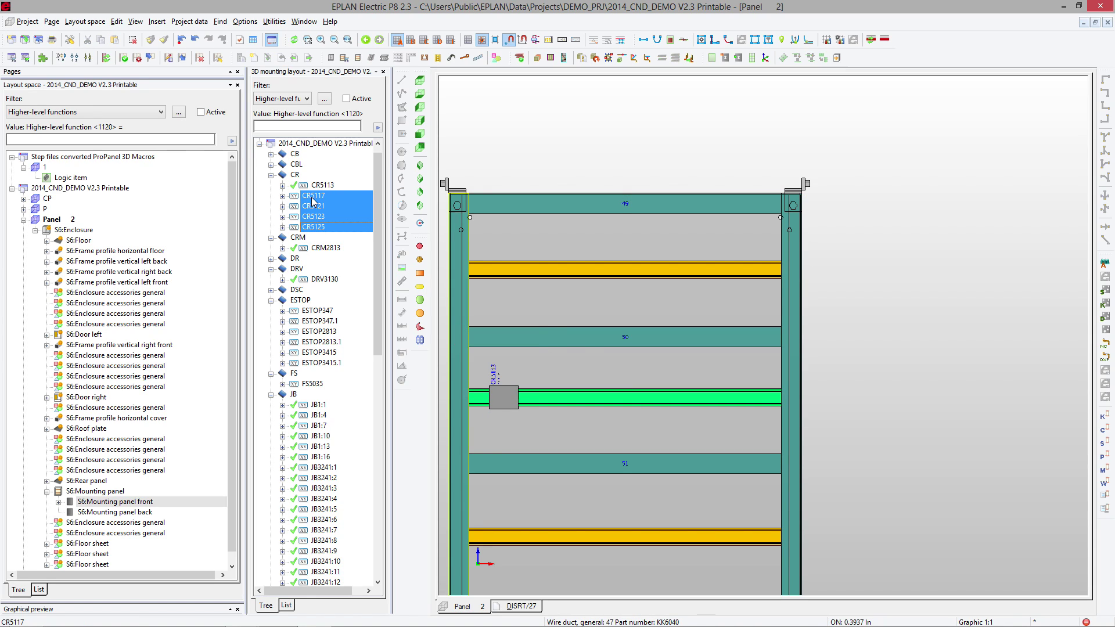
pyautogui.moveTo(314, 202); pyautogui.dragTo(524, 394)
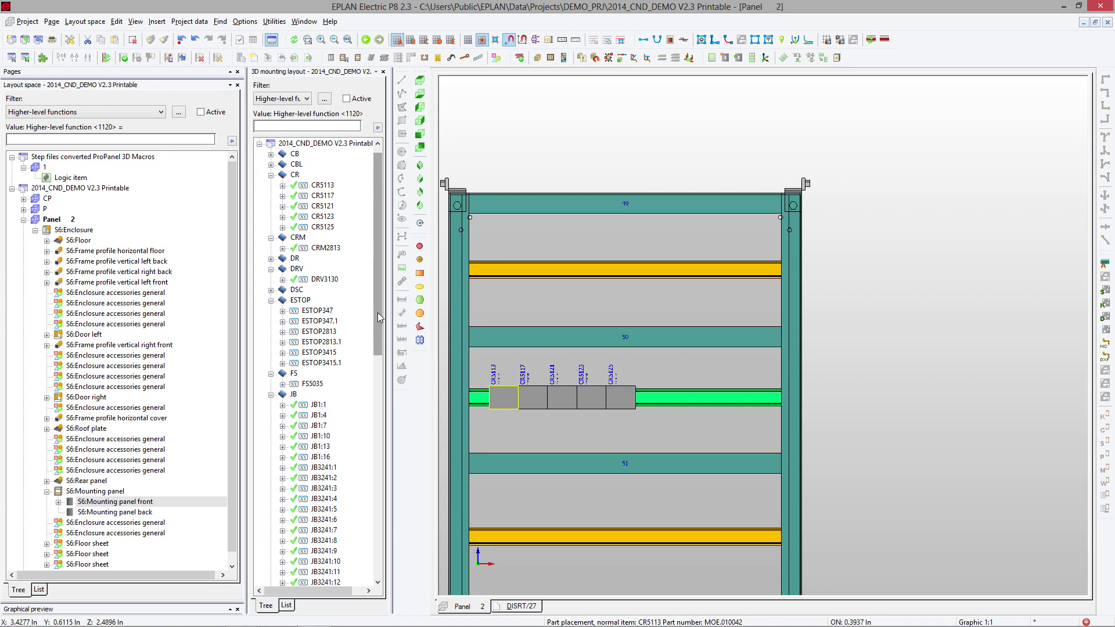
pyautogui.moveTo(378, 317)
pyautogui.mouseDown()
pyautogui.moveTo(372, 541)
pyautogui.moveTo(372, 299)
pyautogui.mouseUp()
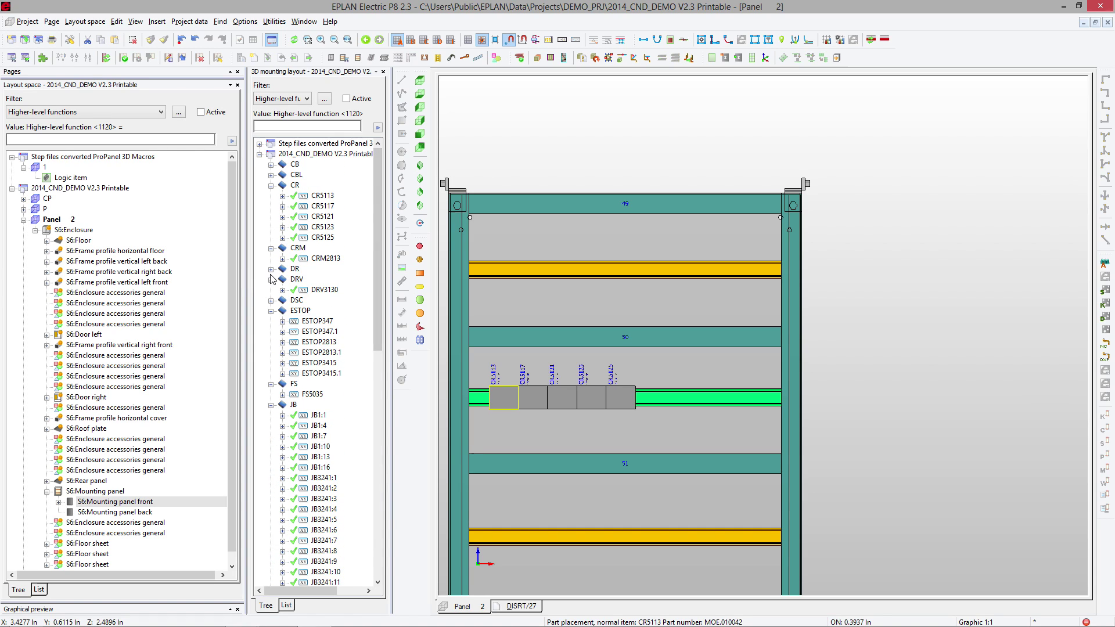
# Mount breaker CB2967 on the rail directly right of the five CR relays.
pyautogui.click(271, 301)
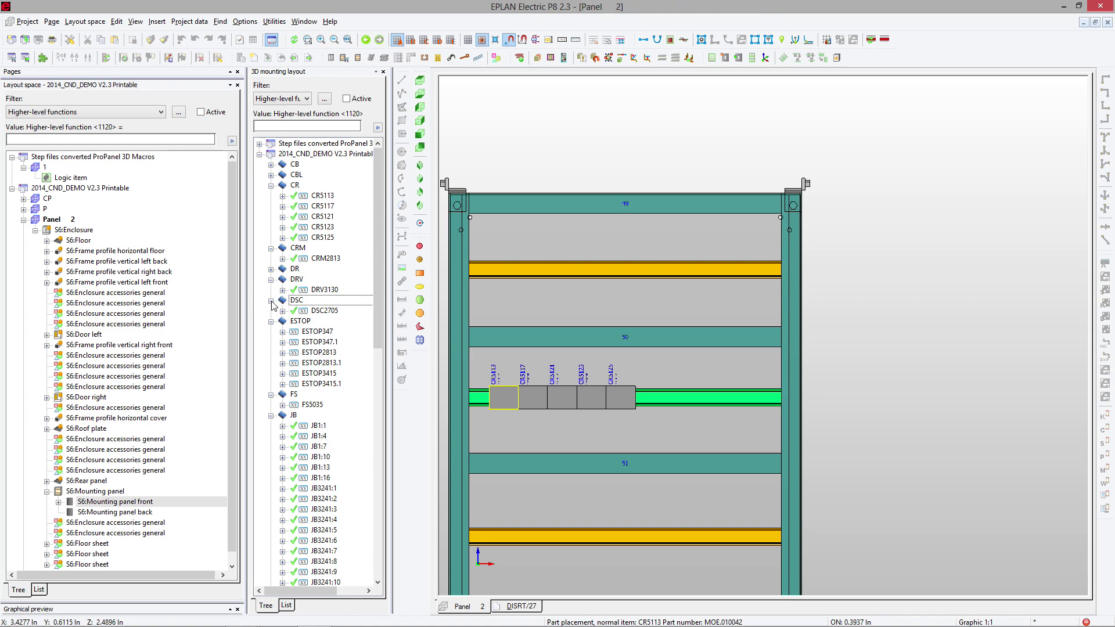
pyautogui.press('Up')
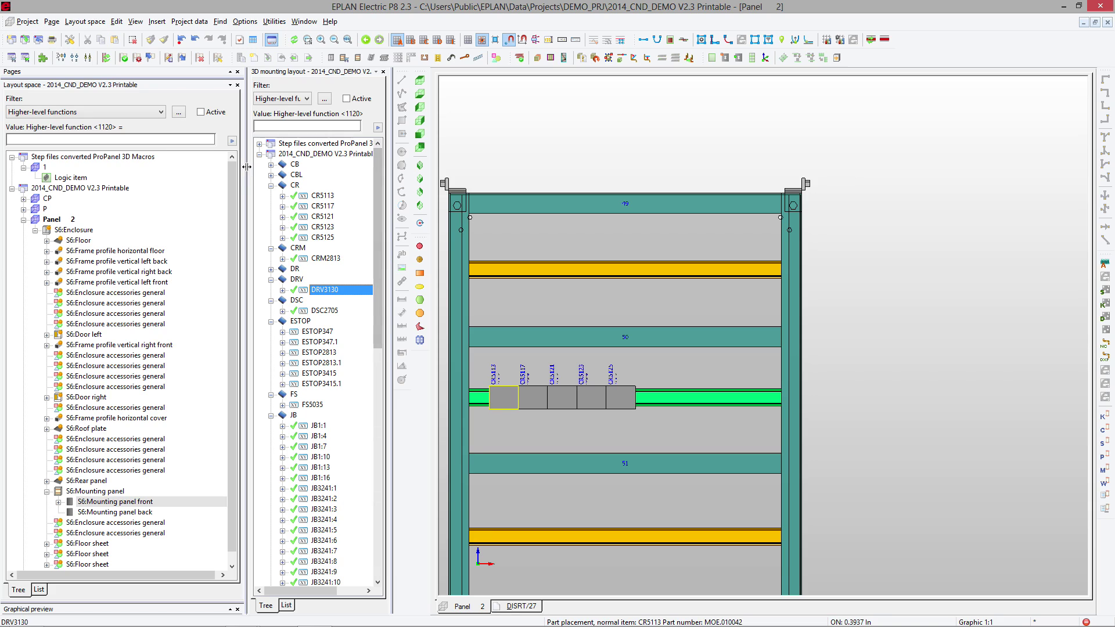
pyautogui.click(271, 164)
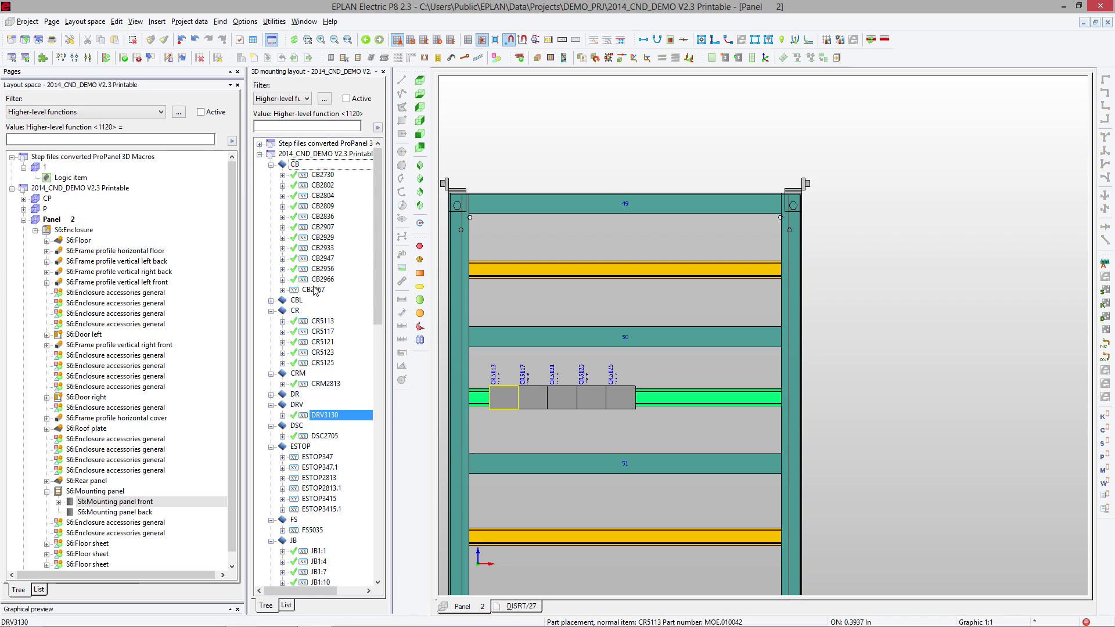
pyautogui.moveTo(314, 291); pyautogui.dragTo(656, 400)
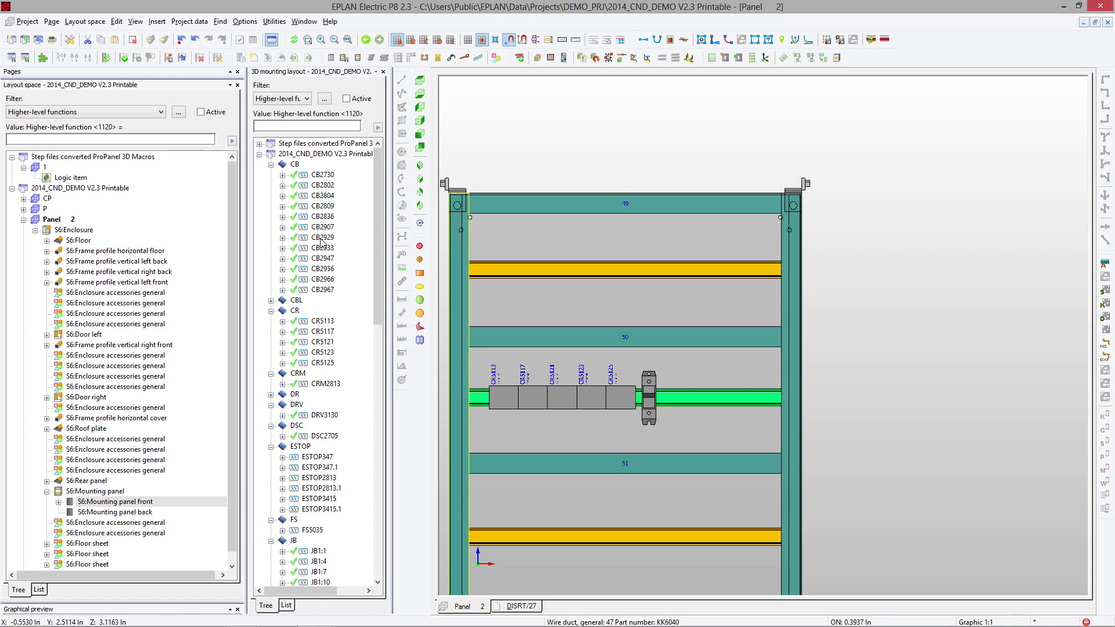
# Place PowerFlex drive DR3030 low on the left of the front mounting panel.
pyautogui.click(271, 394)
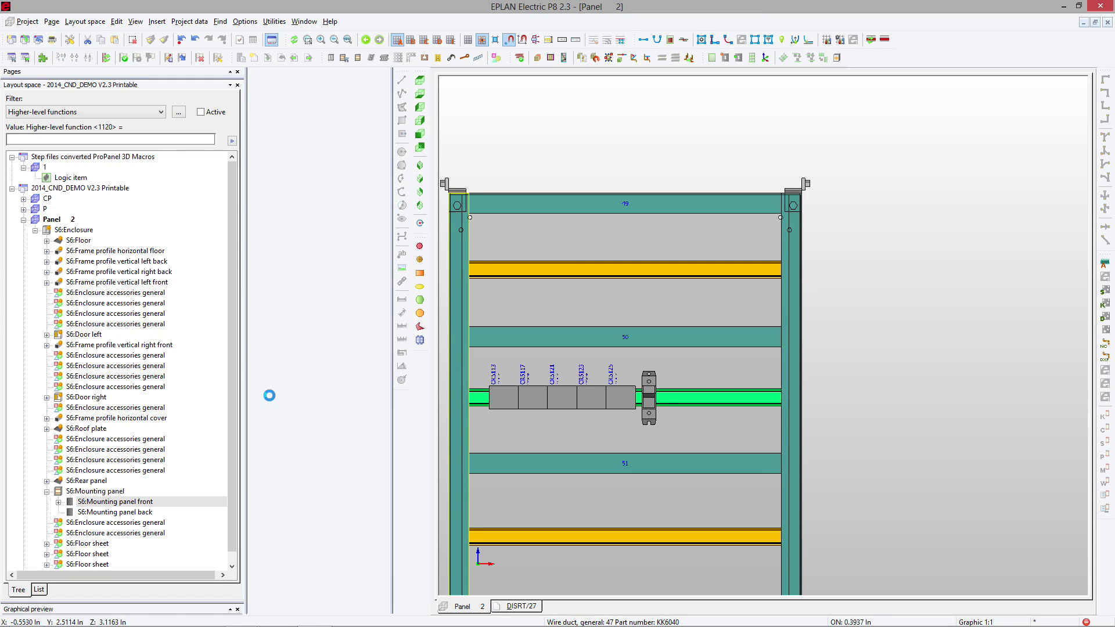
pyautogui.click(310, 406)
pyautogui.moveTo(377, 269); pyautogui.dragTo(374, 338)
pyautogui.moveTo(317, 232); pyautogui.dragTo(546, 497)
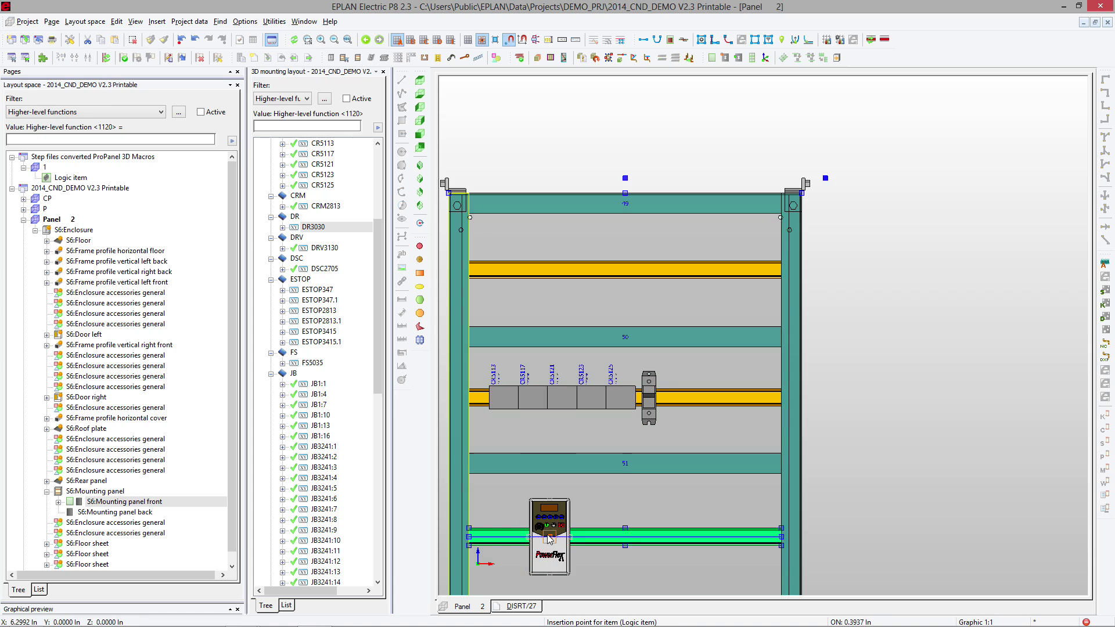
pyautogui.scroll(-3, 614, 264)
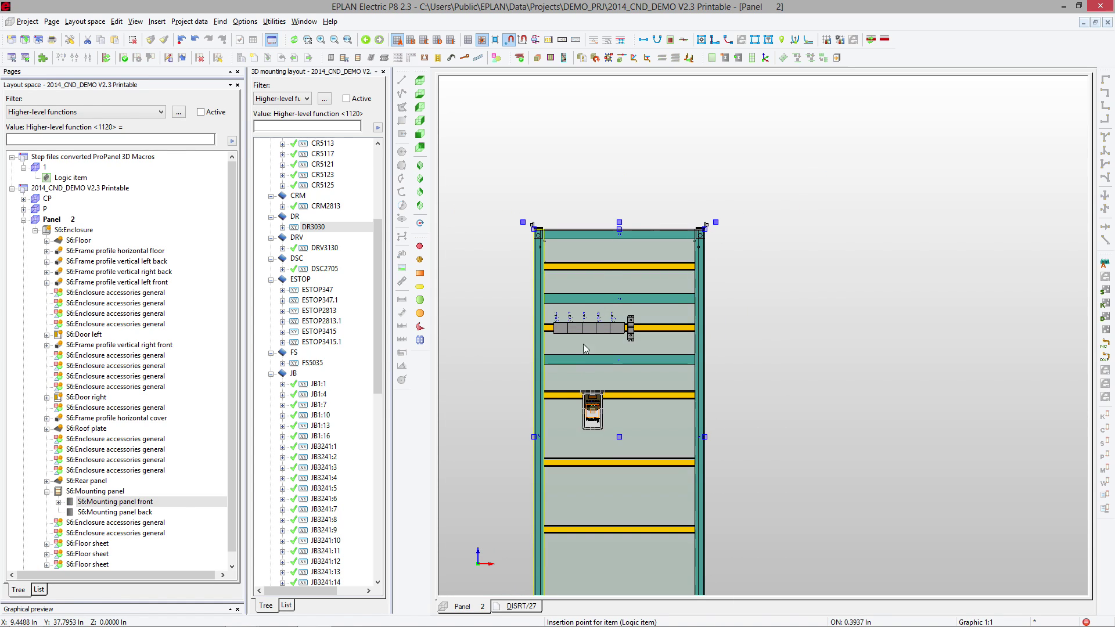
pyautogui.scroll(-2, 592, 400)
pyautogui.scroll(2, 584, 528)
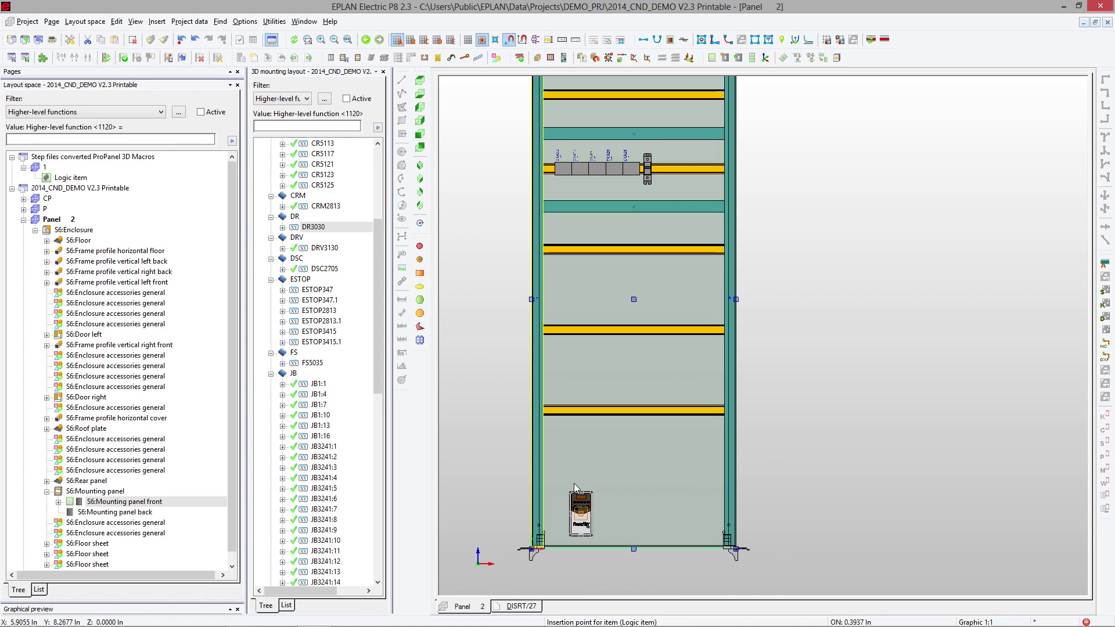
pyautogui.click(578, 475)
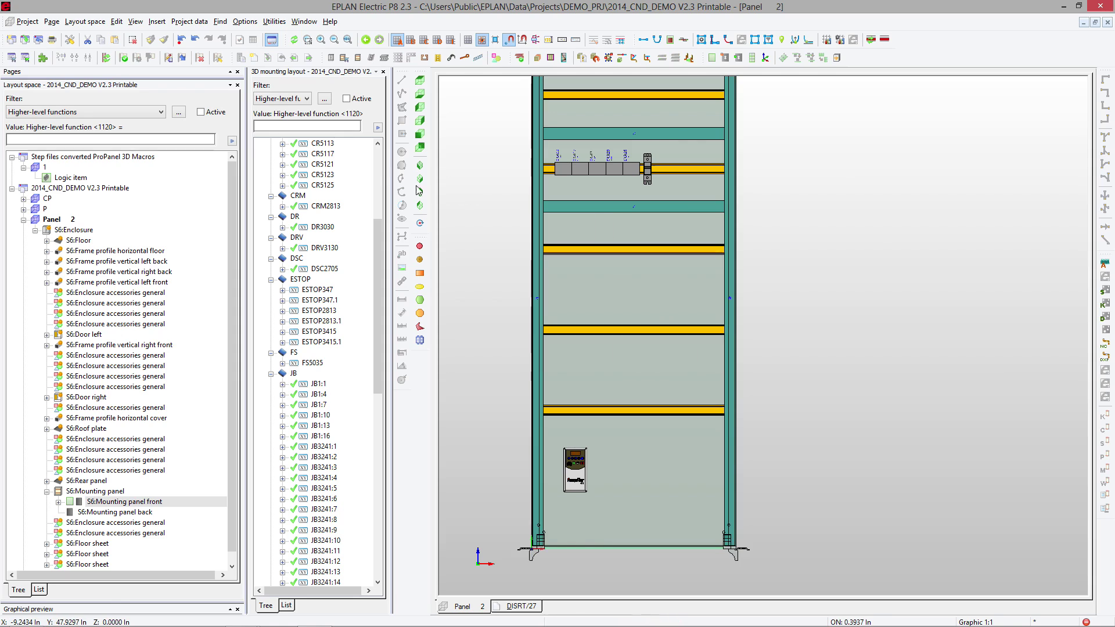
pyautogui.click(375, 248)
pyautogui.moveTo(375, 249); pyautogui.dragTo(380, 169)
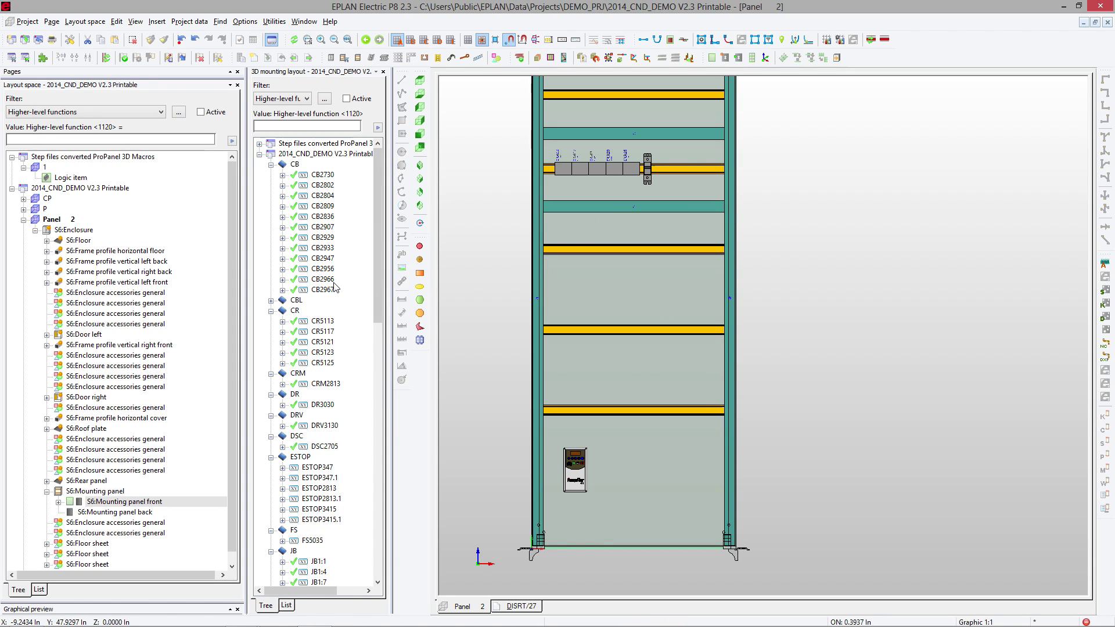
# Insert two MURR.85200 single-phase power supplies side by side on the lower mounting rail.
pyautogui.click(157, 21)
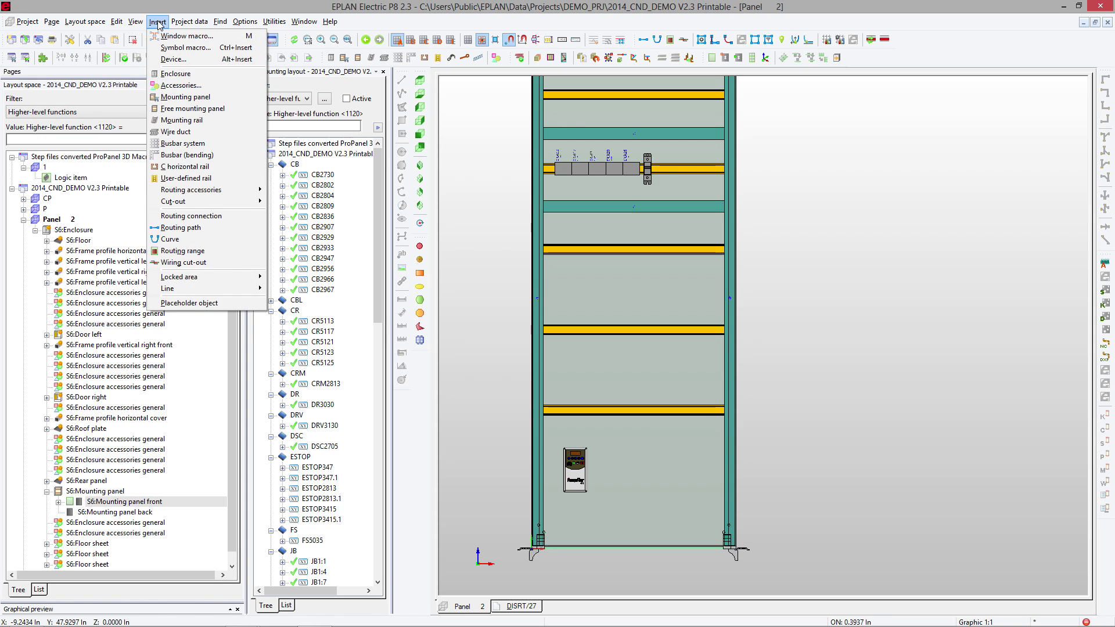
pyautogui.click(174, 58)
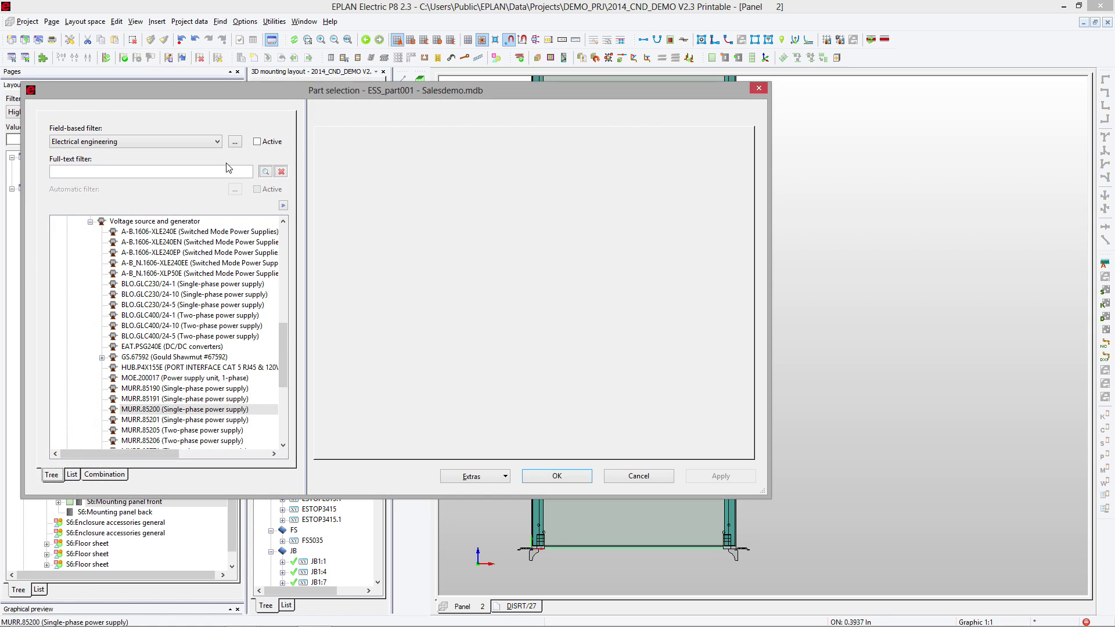
pyautogui.click(187, 173)
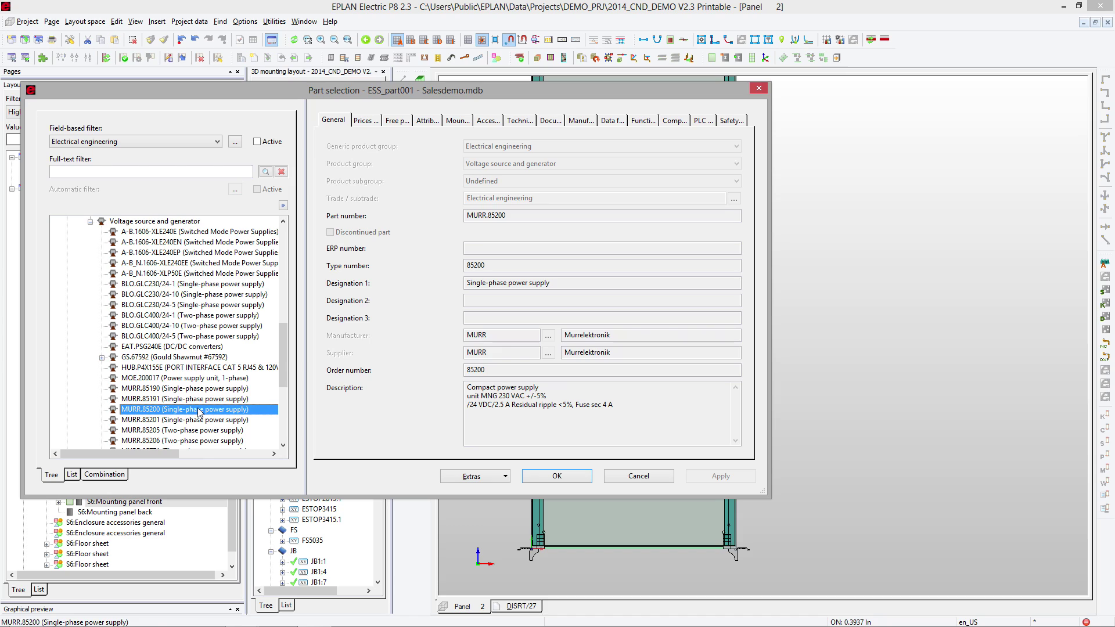
pyautogui.click(457, 121)
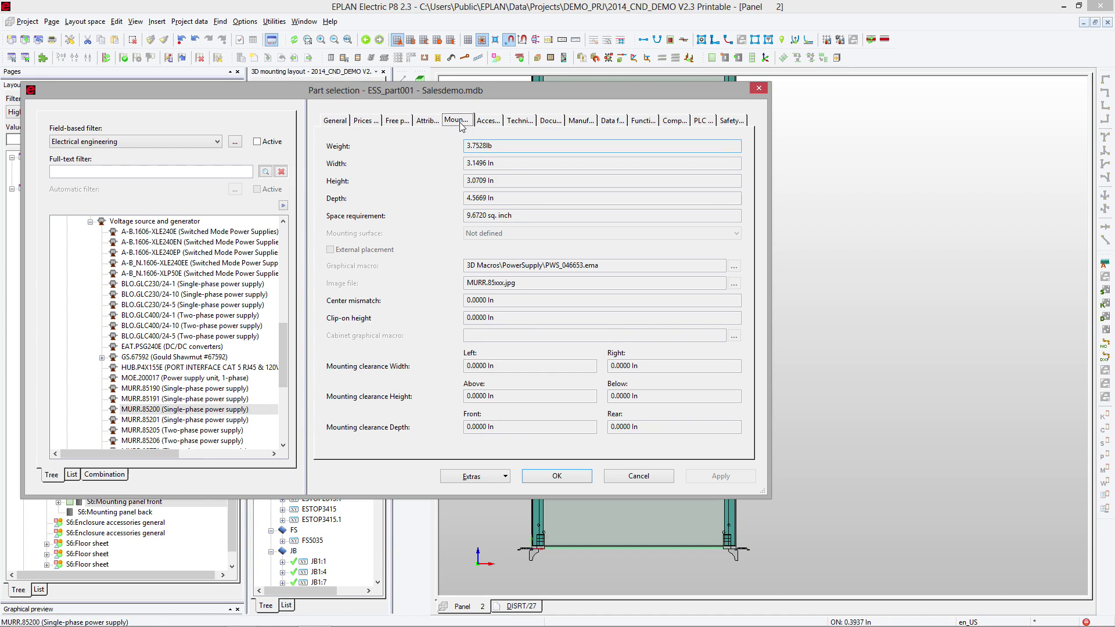
pyautogui.moveTo(611, 267); pyautogui.dragTo(452, 268)
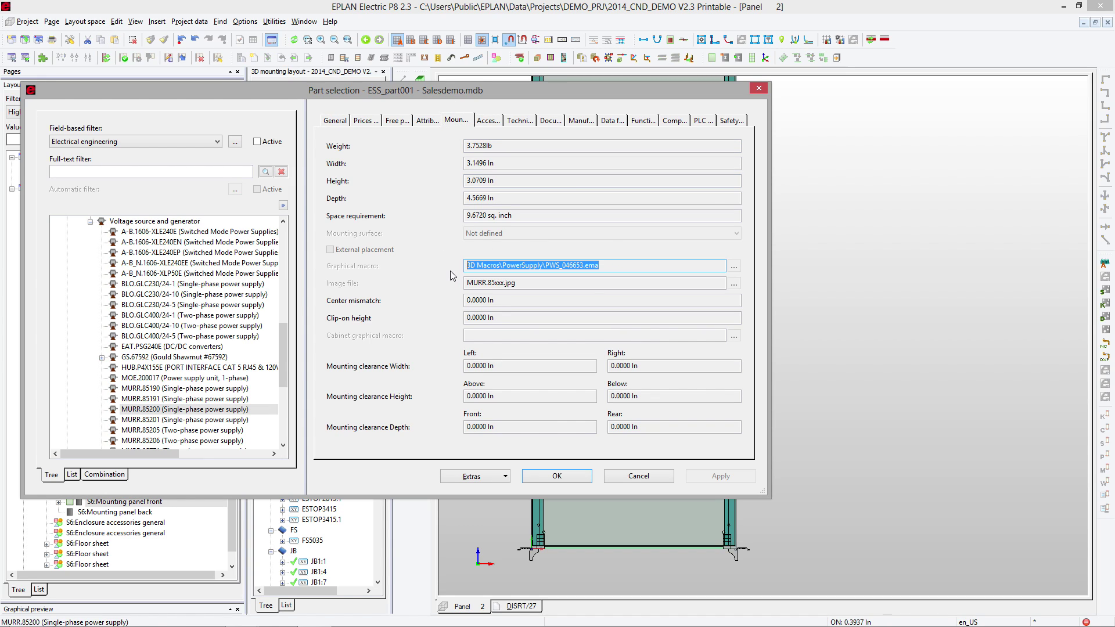
pyautogui.click(244, 410)
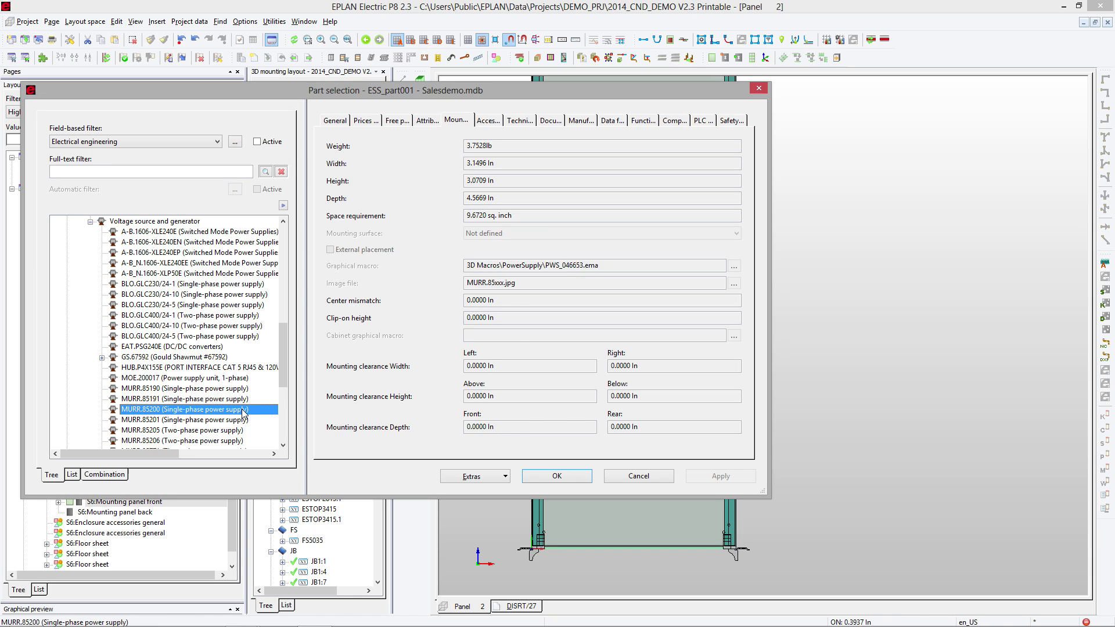
pyautogui.click(542, 475)
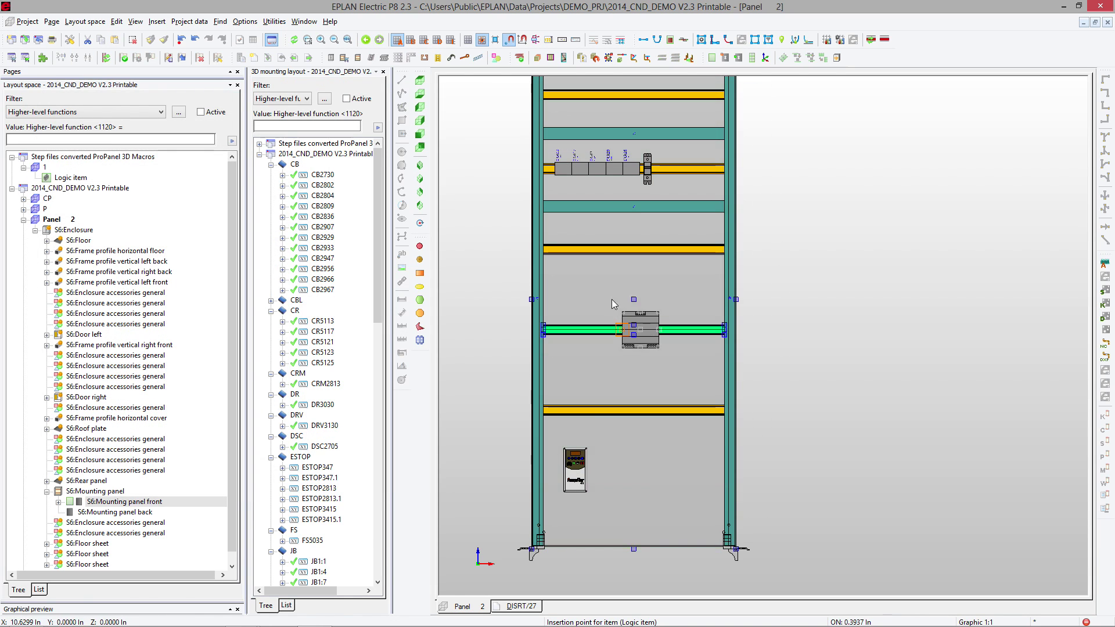
pyautogui.click(567, 350)
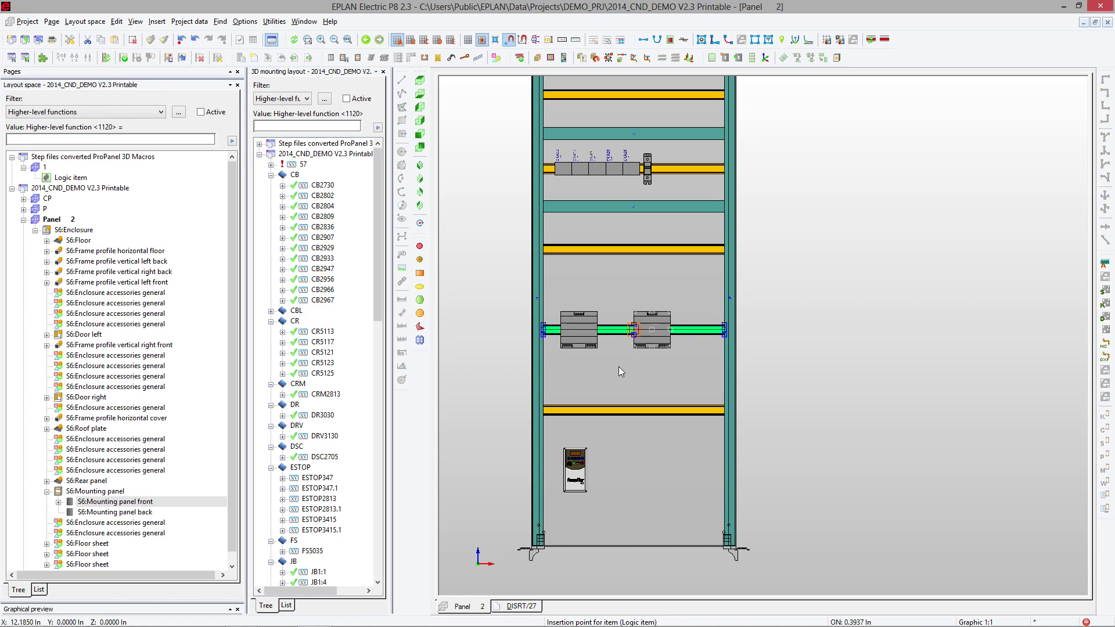
pyautogui.click(638, 349)
pyautogui.press('Escape')
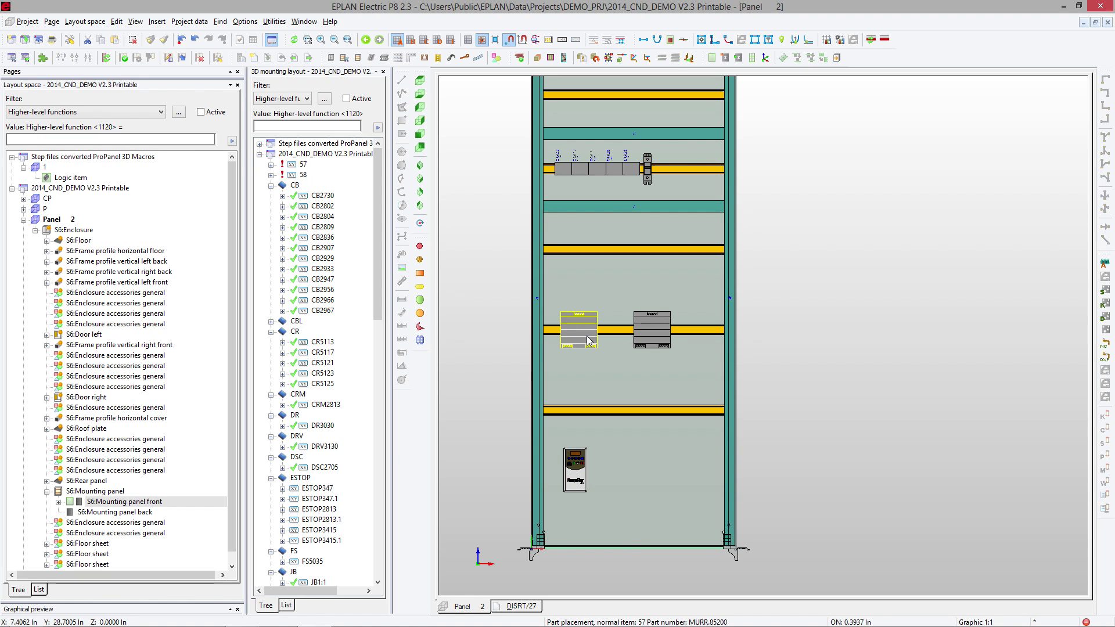
# Rename the two power supplies PWS100 and PWS200.
pyautogui.doubleClick(587, 341)
pyautogui.write('PWS100')
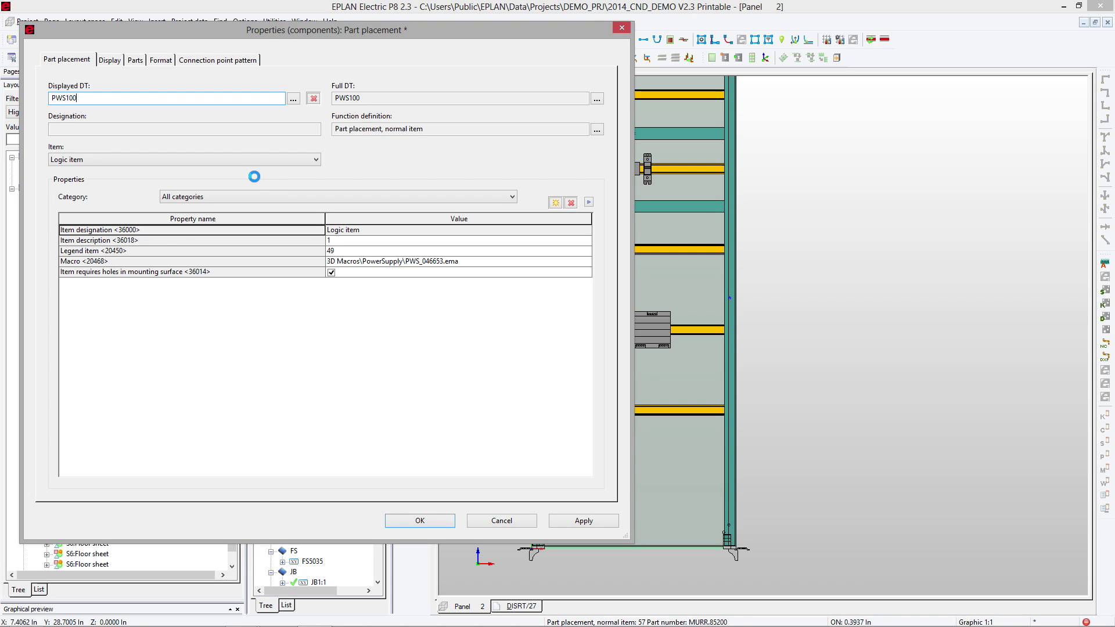
pyautogui.press('Return')
pyautogui.doubleClick(646, 341)
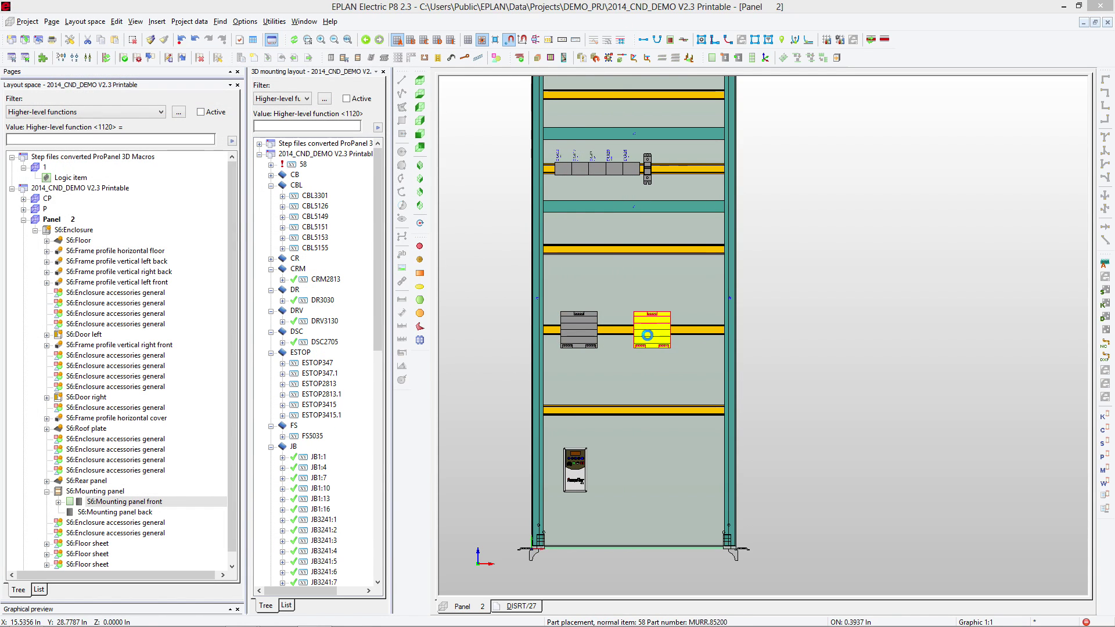
pyautogui.write('PWS200')
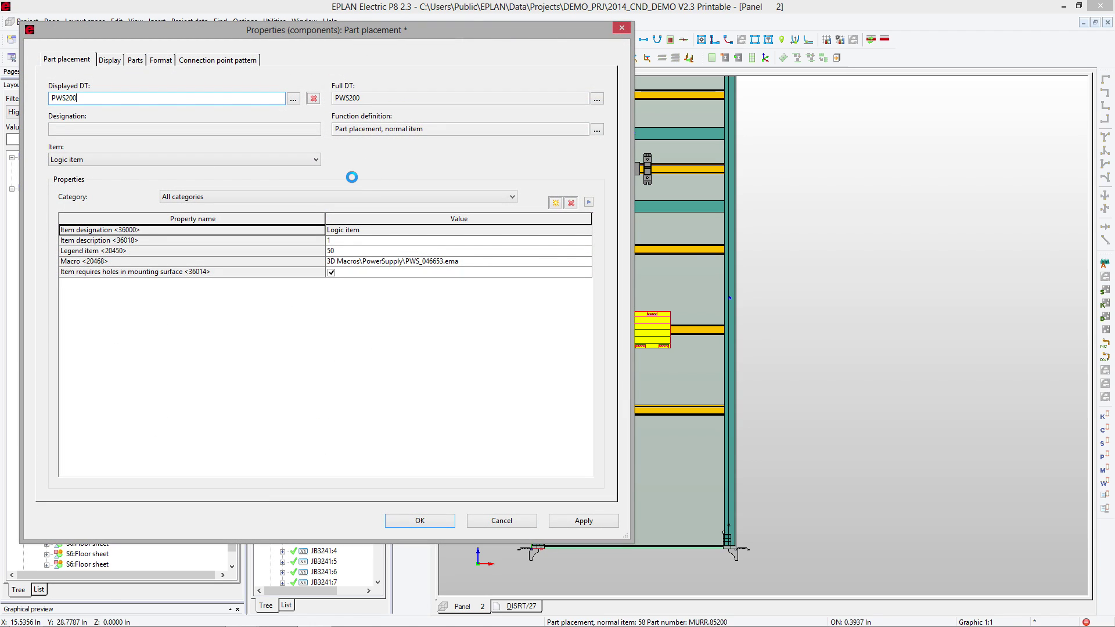
pyautogui.press('Return')
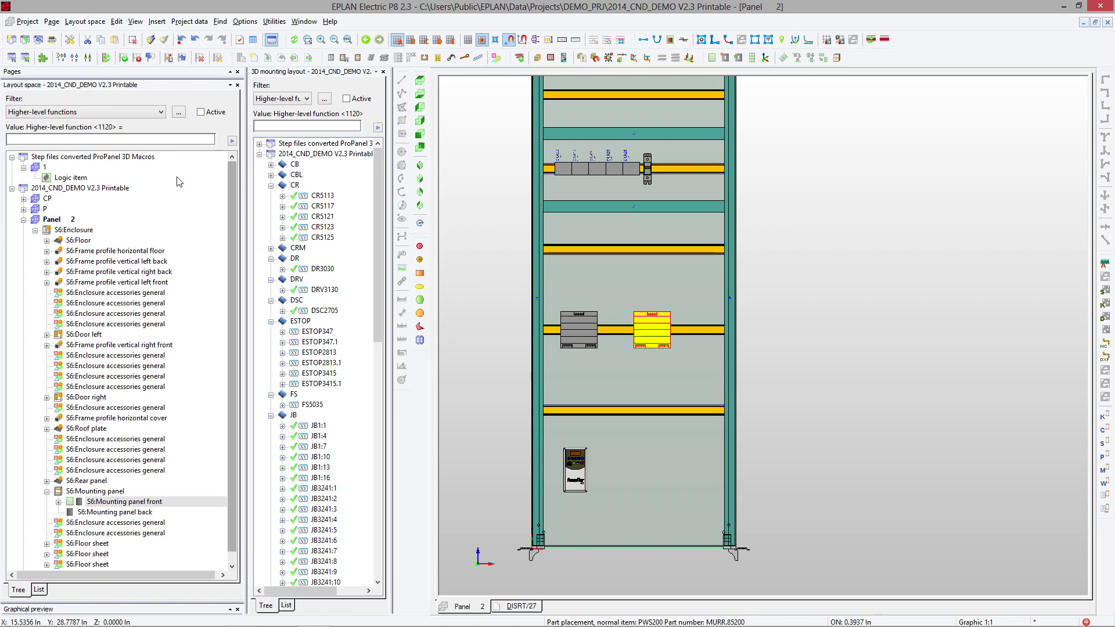
# Open page 27 POWER and the Devices navigator.
pyautogui.click(227, 74)
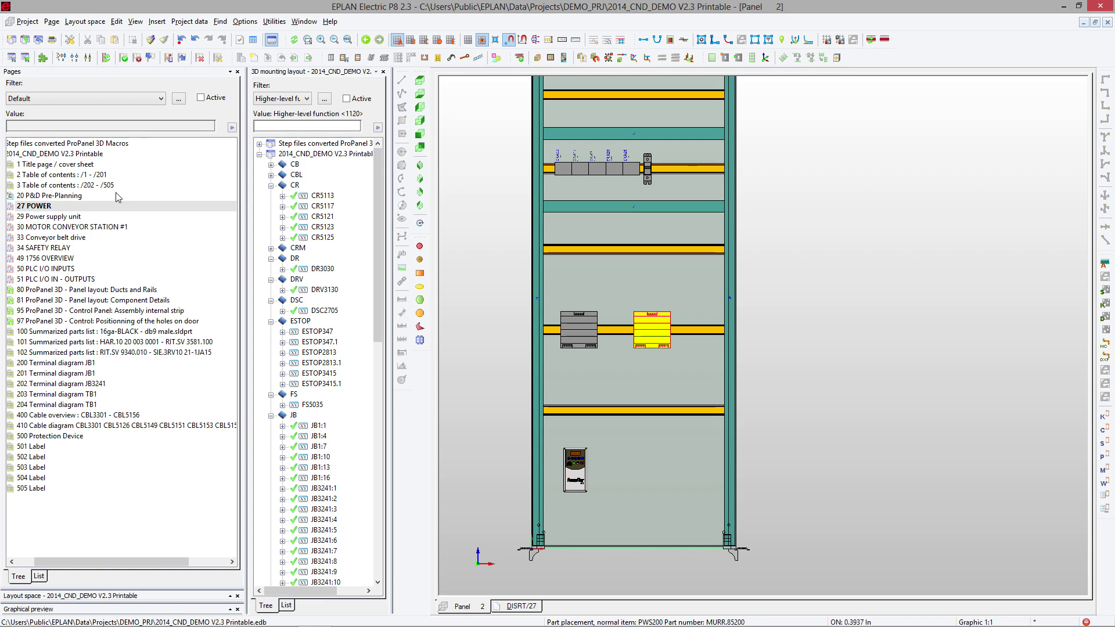
pyautogui.click(39, 207)
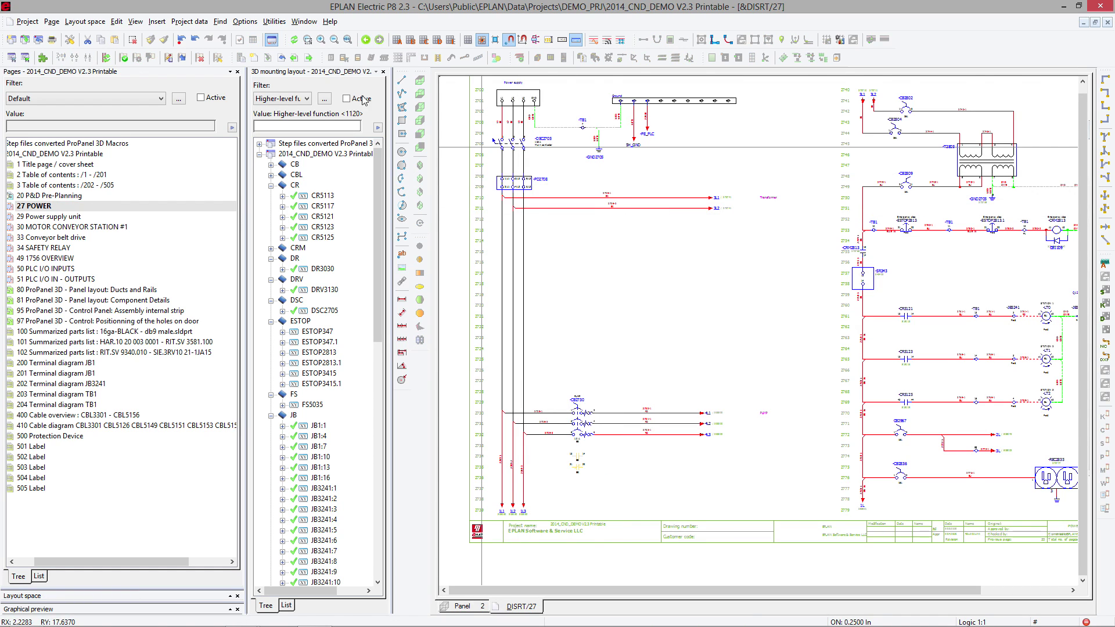
pyautogui.click(188, 21)
pyautogui.moveTo(232, 66)
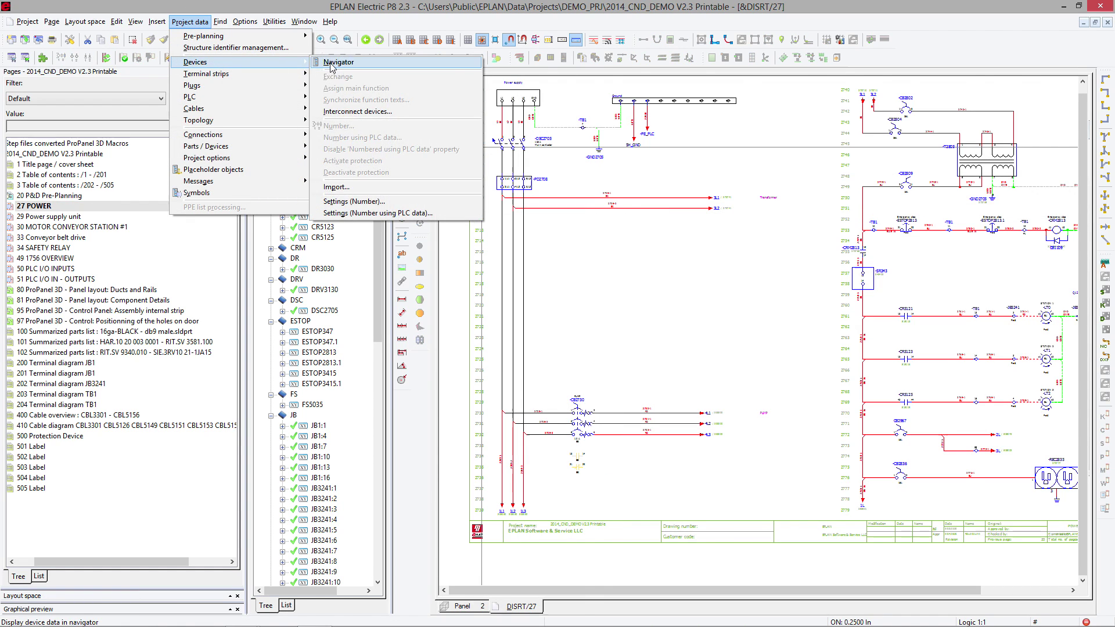
pyautogui.click(343, 68)
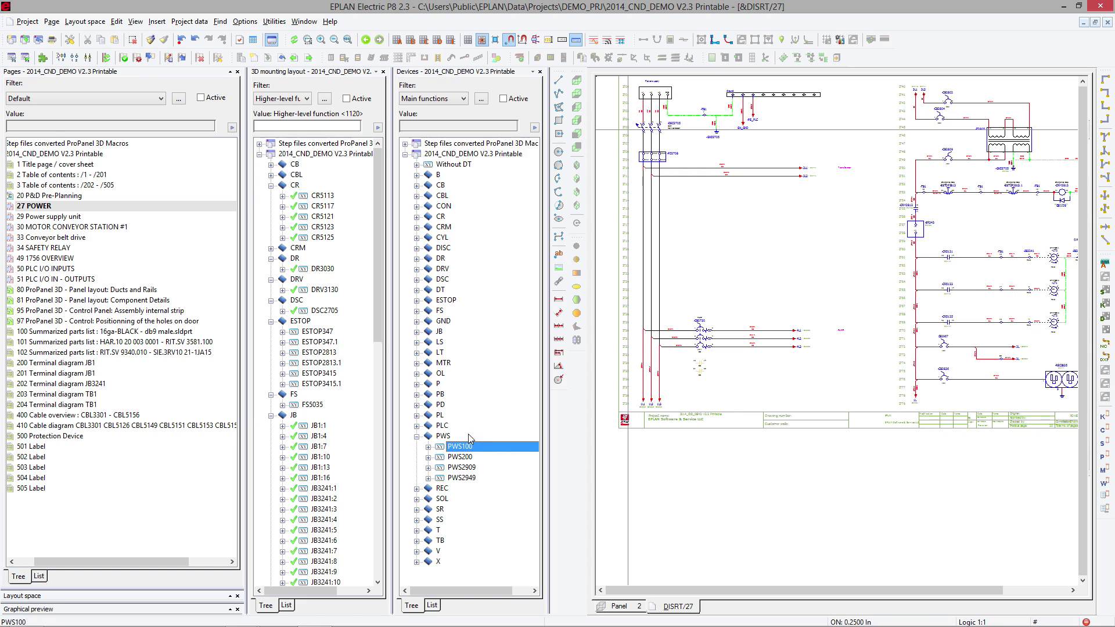
# Place PWS100 on the power schematic using the rectifier-style power supply symbol.
pyautogui.moveTo(467, 449); pyautogui.dragTo(701, 234)
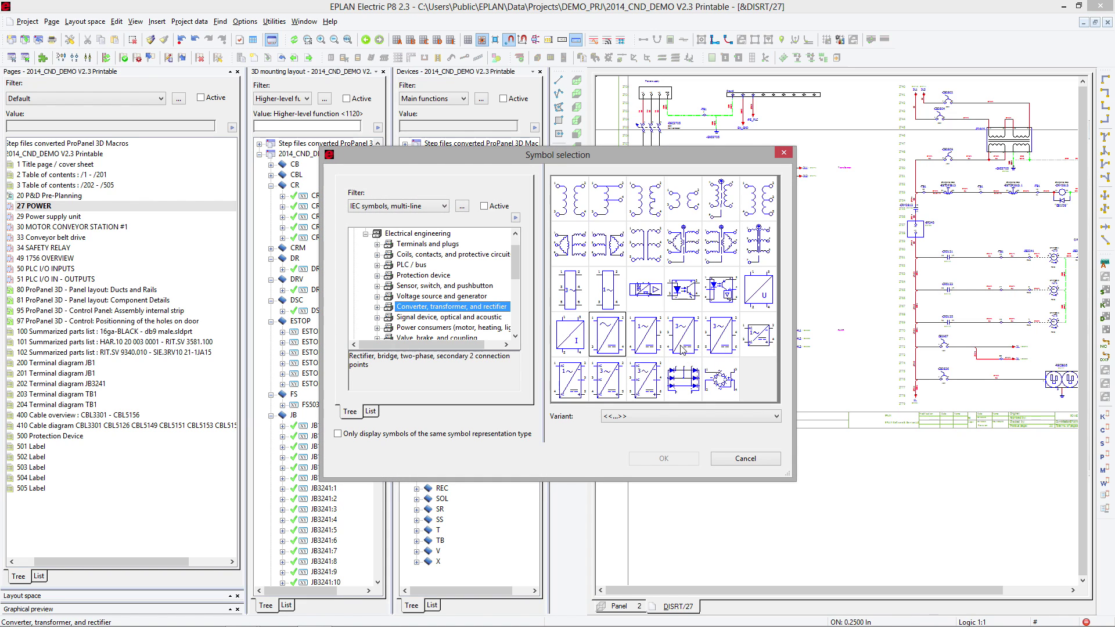
pyautogui.click(613, 342)
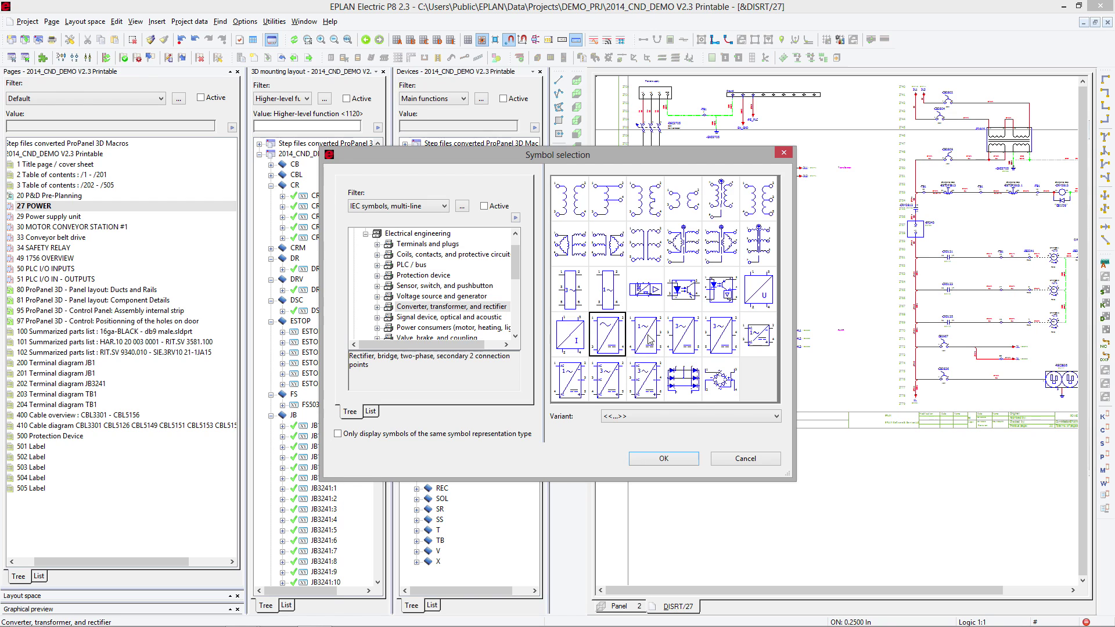
pyautogui.doubleClick(612, 340)
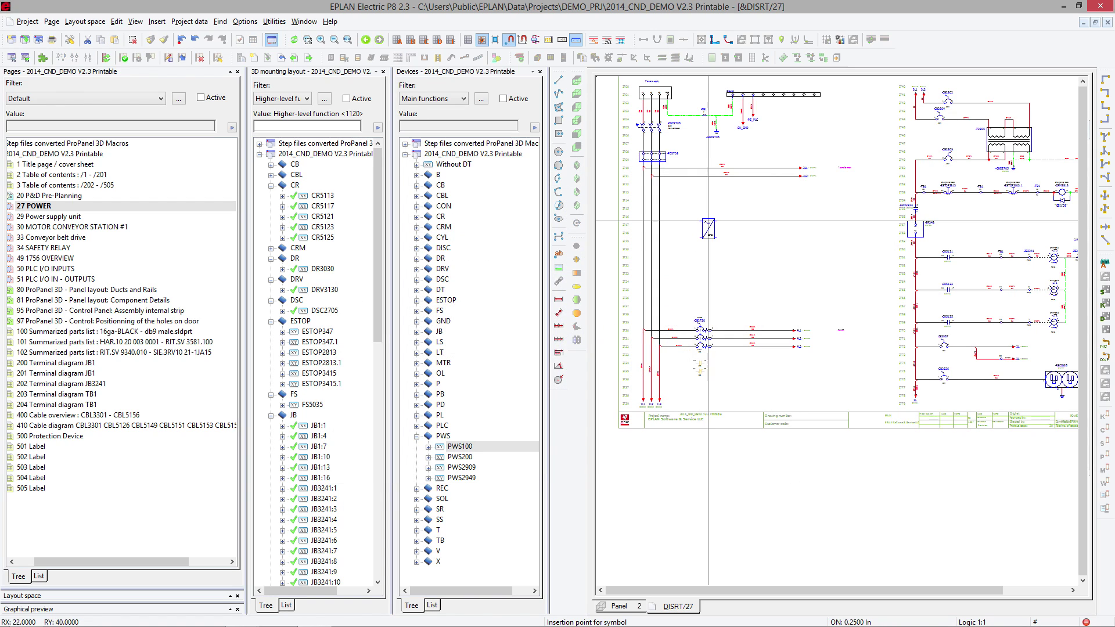
pyautogui.scroll(2, 708, 220)
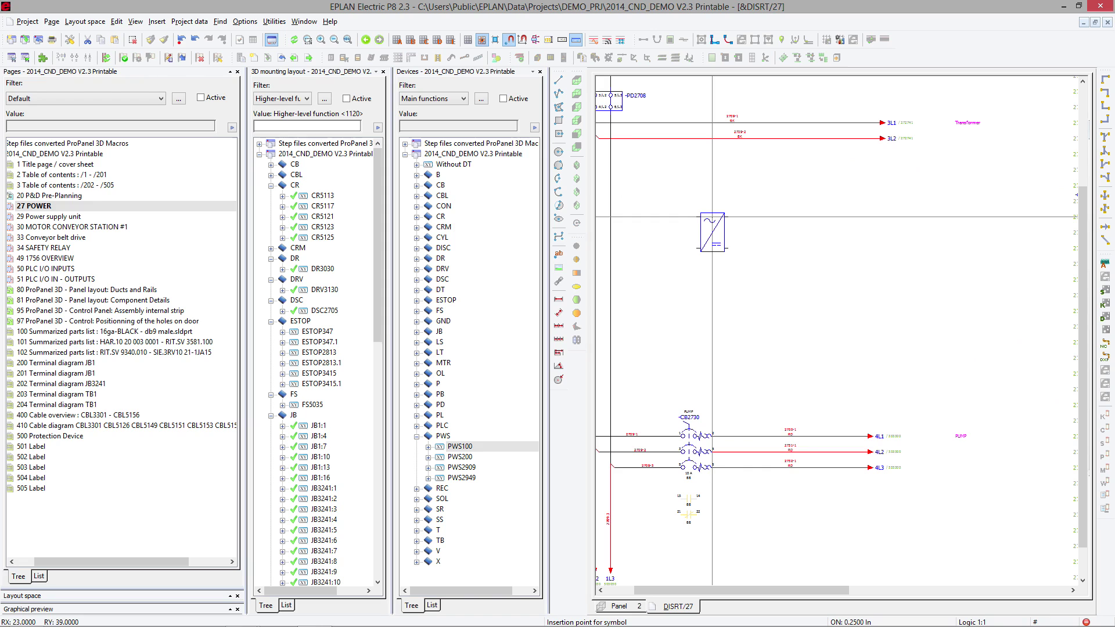
pyautogui.click(719, 217)
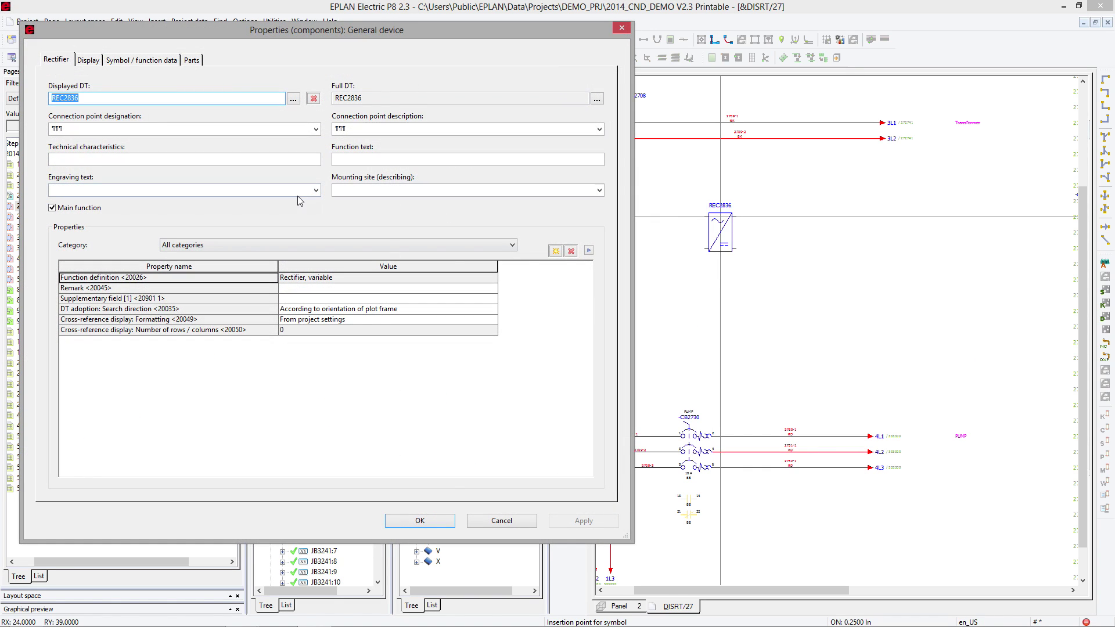
pyautogui.write('PWS100')
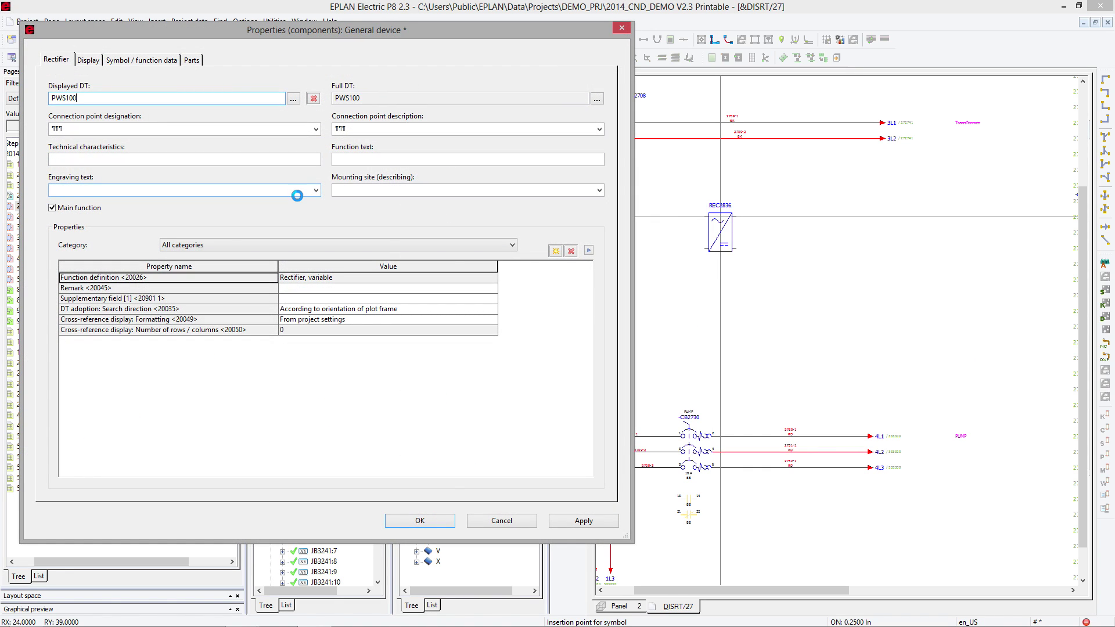
pyautogui.press('Return')
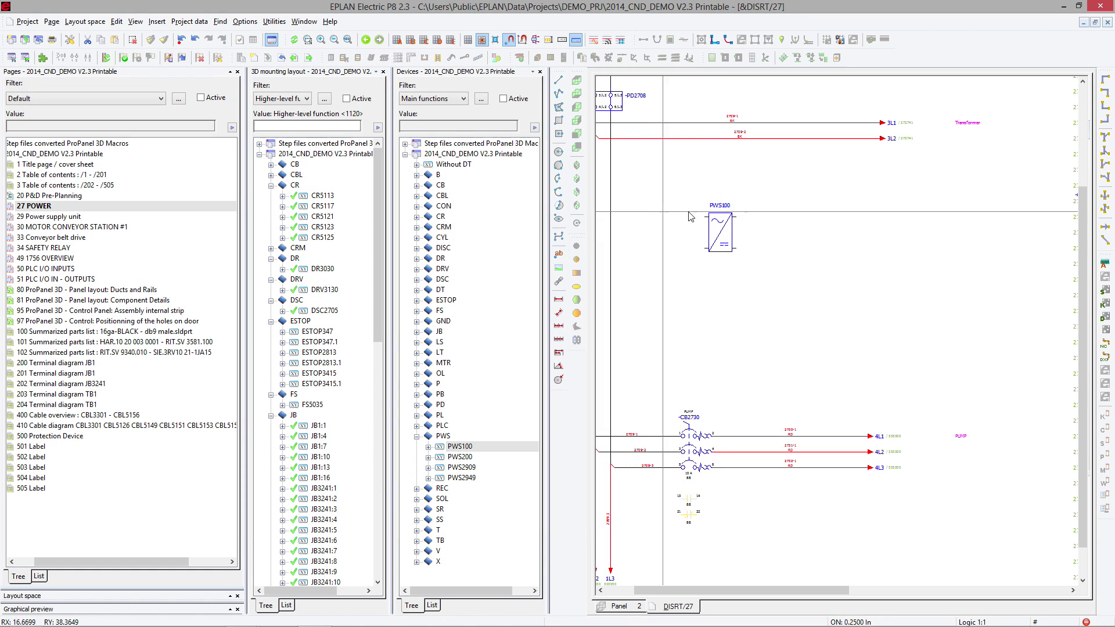
pyautogui.scroll(5, 778, 218)
pyautogui.scroll(-1, 781, 224)
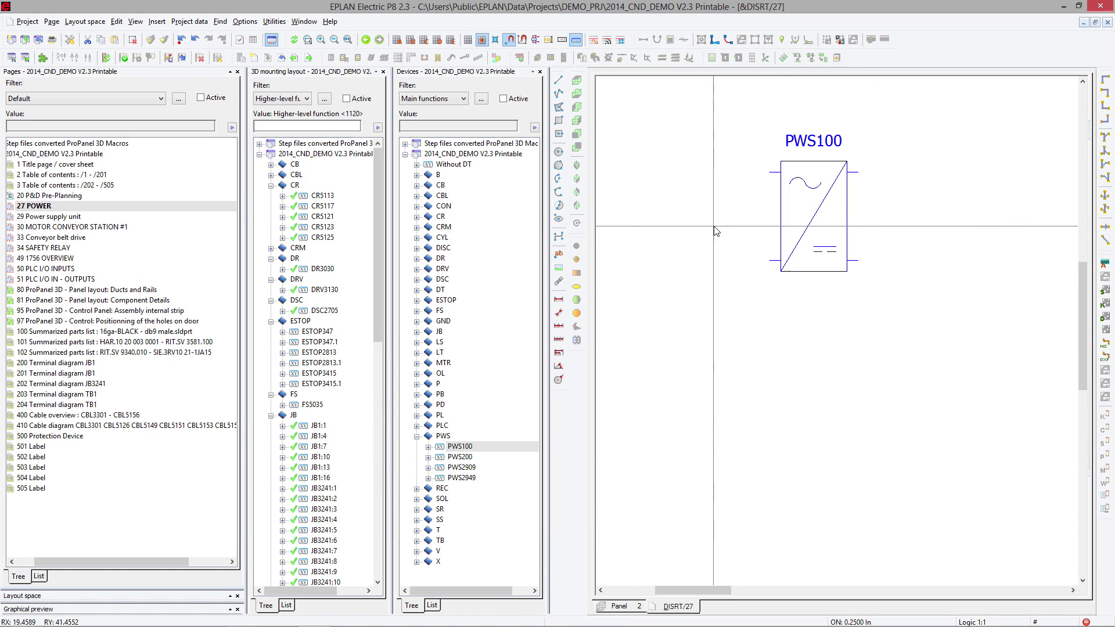
# Check the PWS100 symbol's link to its 3D counterpart on the panel and return.
pyautogui.click(780, 223)
pyautogui.press('z')
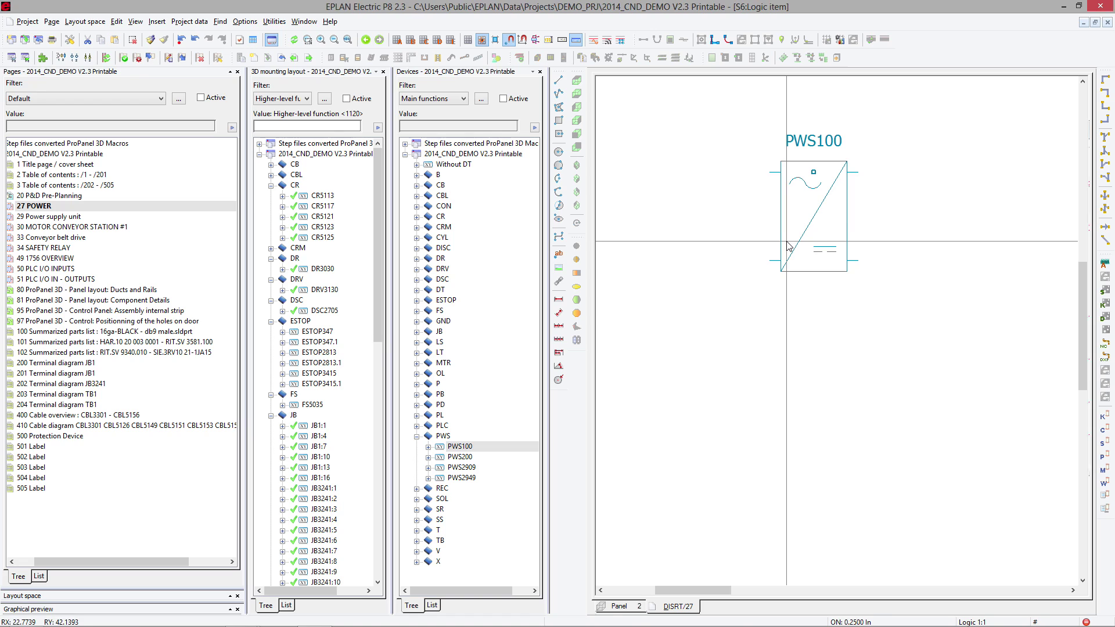
pyautogui.press('z')
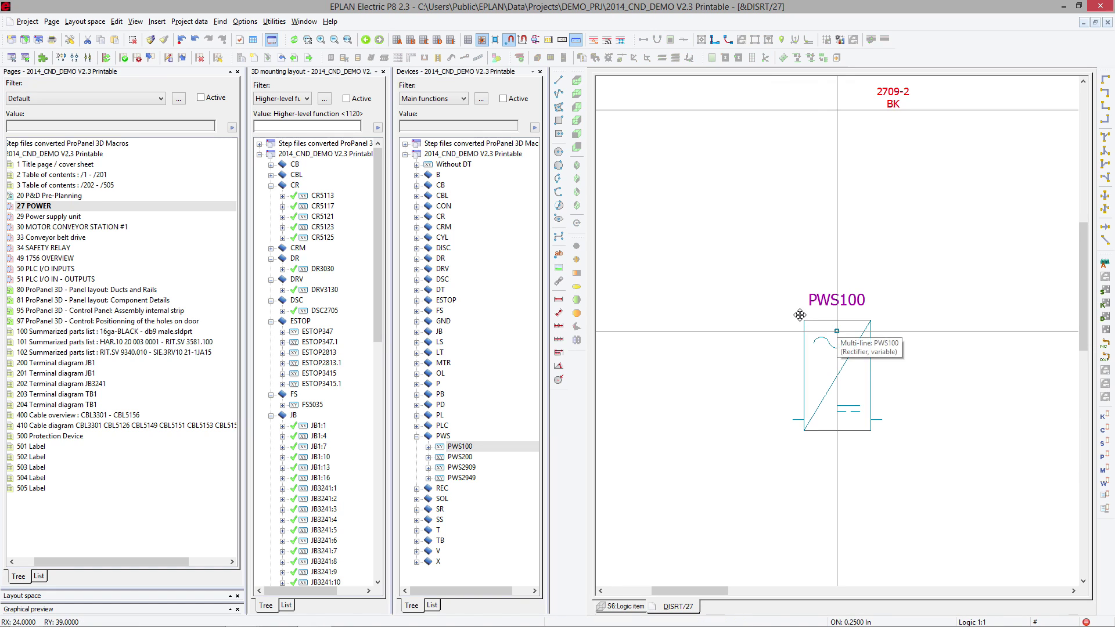
pyautogui.rightClick(817, 327)
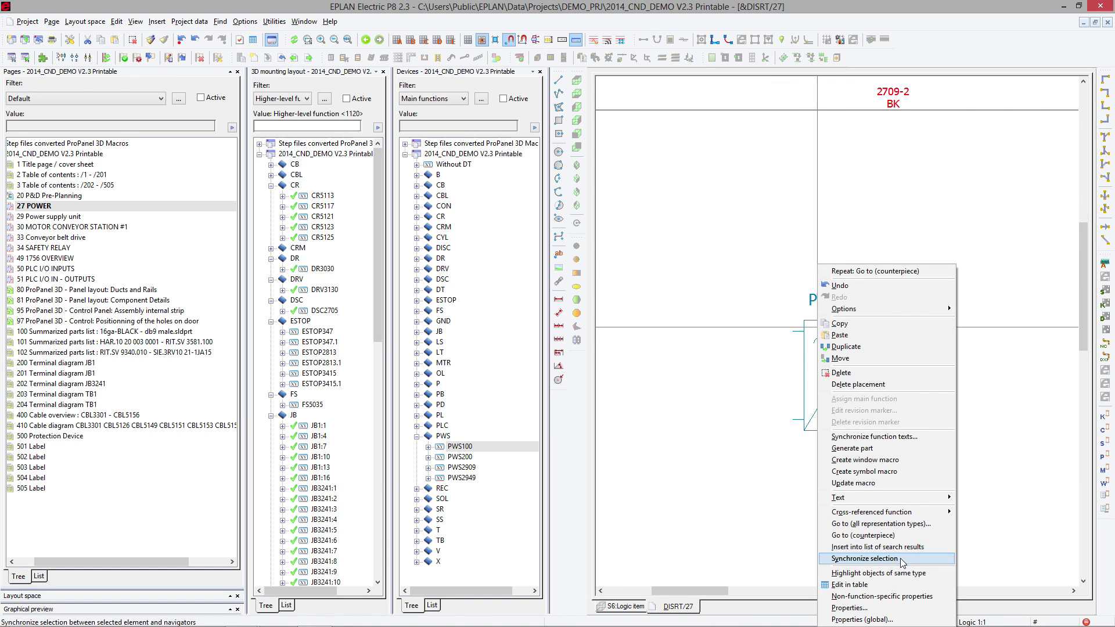
pyautogui.click(897, 535)
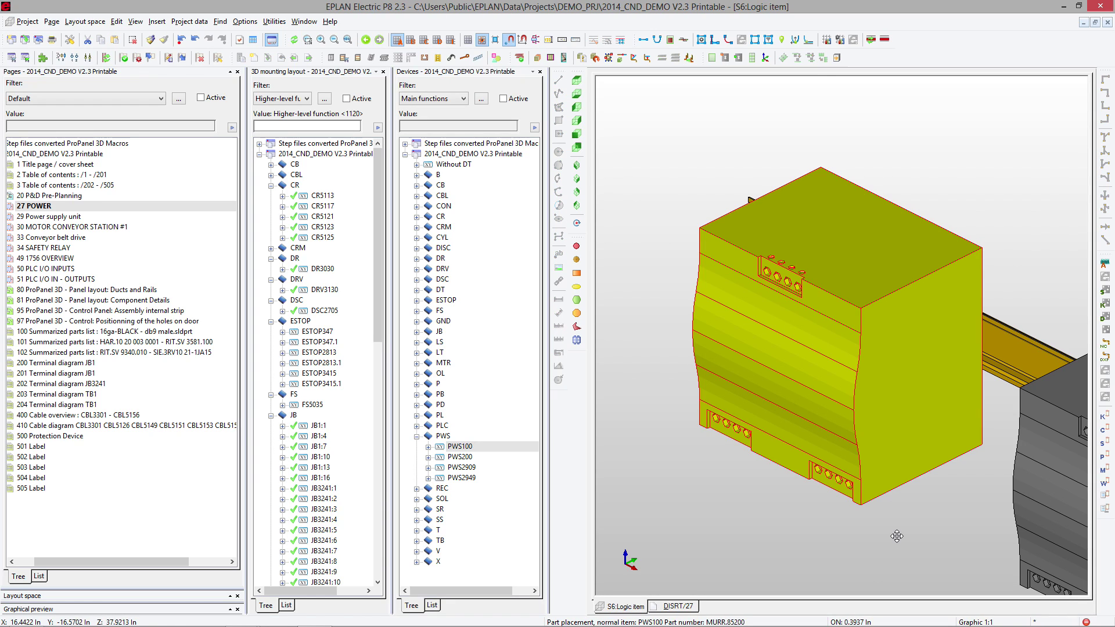
pyautogui.press('z')
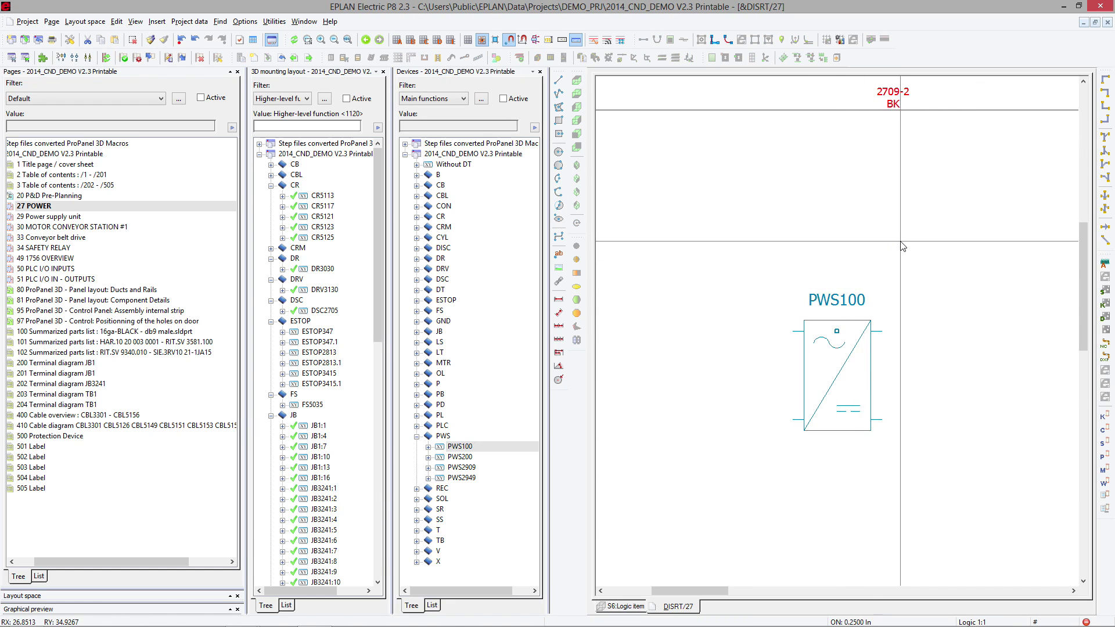
pyautogui.scroll(-3, 900, 244)
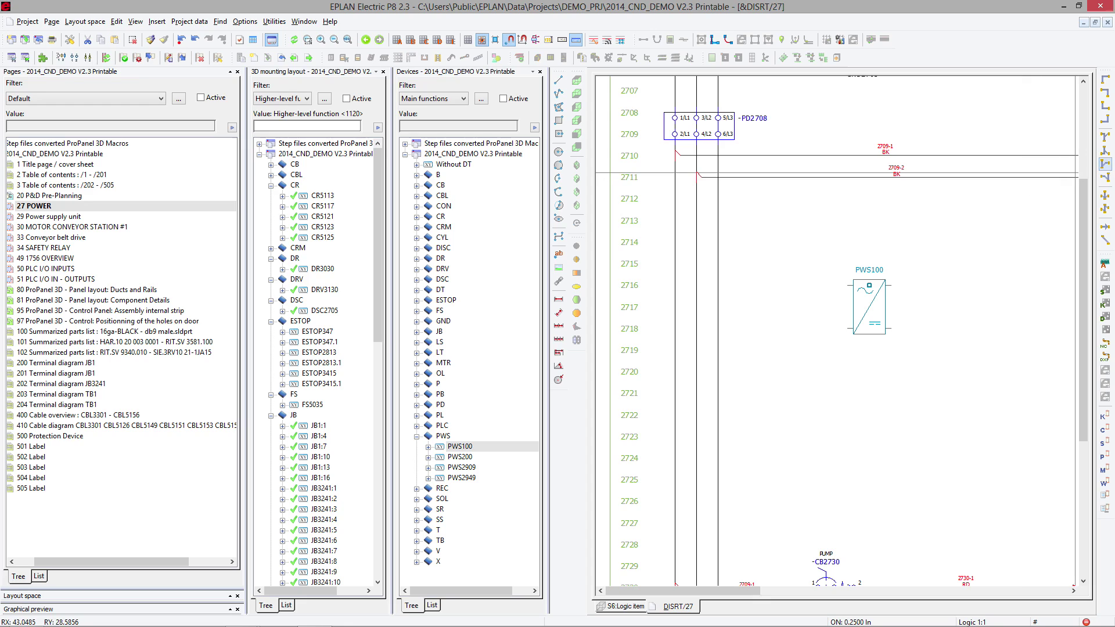
# Connect the vertical supply lines to PWS100 with angle connections at rows 2716 and 2718.
pyautogui.click(1105, 164)
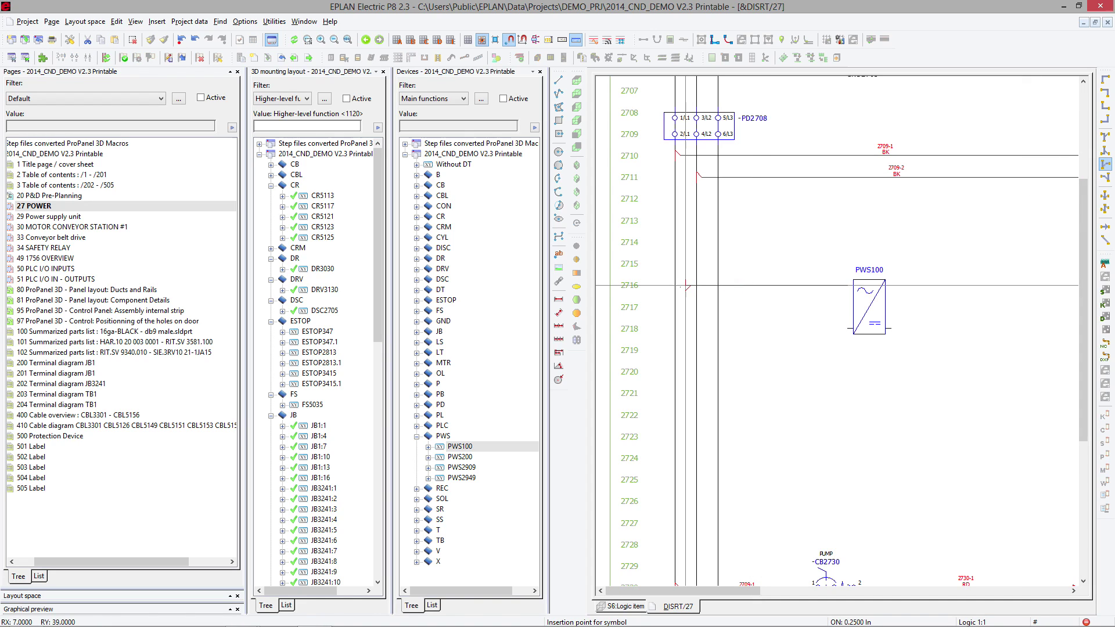
pyautogui.scroll(5, 686, 285)
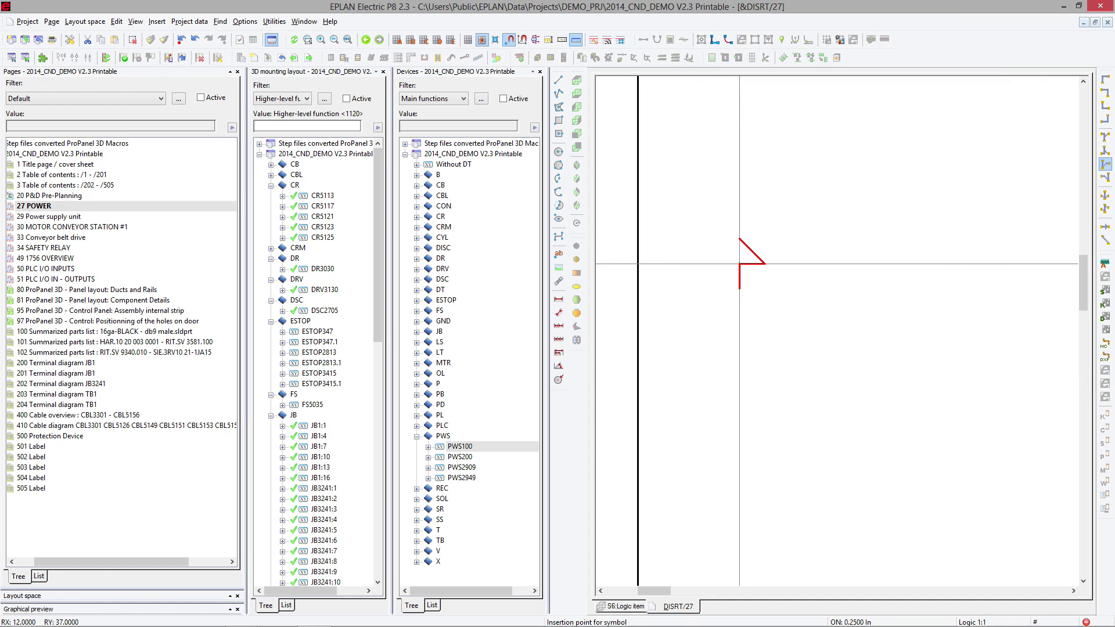
pyautogui.scroll(-5, 739, 264)
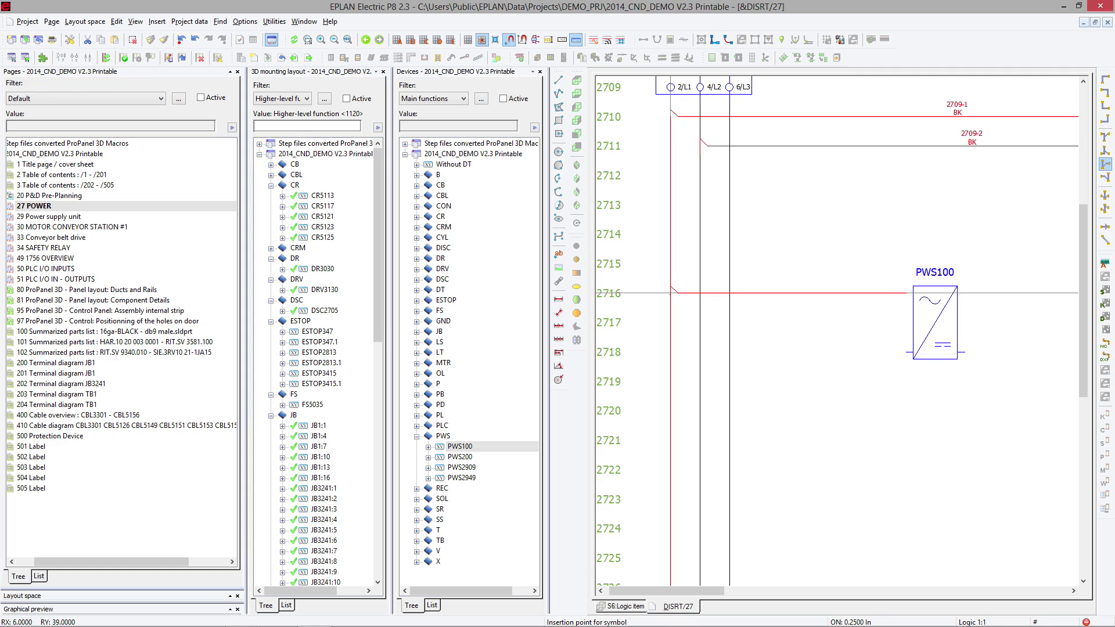
pyautogui.click(670, 293)
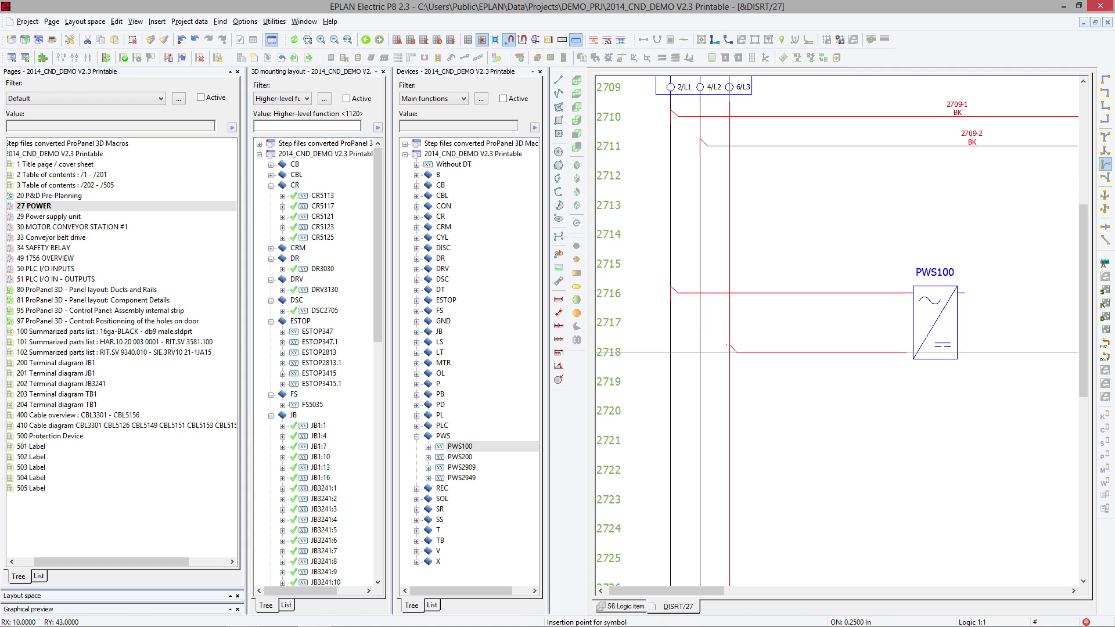
pyautogui.click(729, 372)
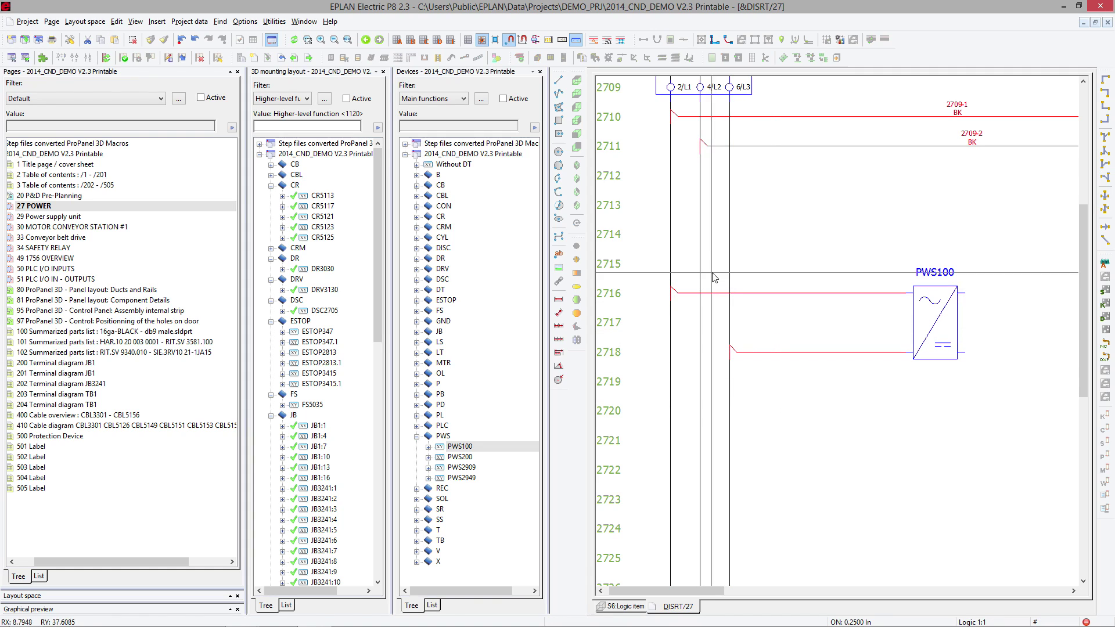
pyautogui.rightClick(784, 230)
# Insert a protection-device circuit breaker symbol on row 2716 ahead of PWS100.
pyautogui.click(813, 294)
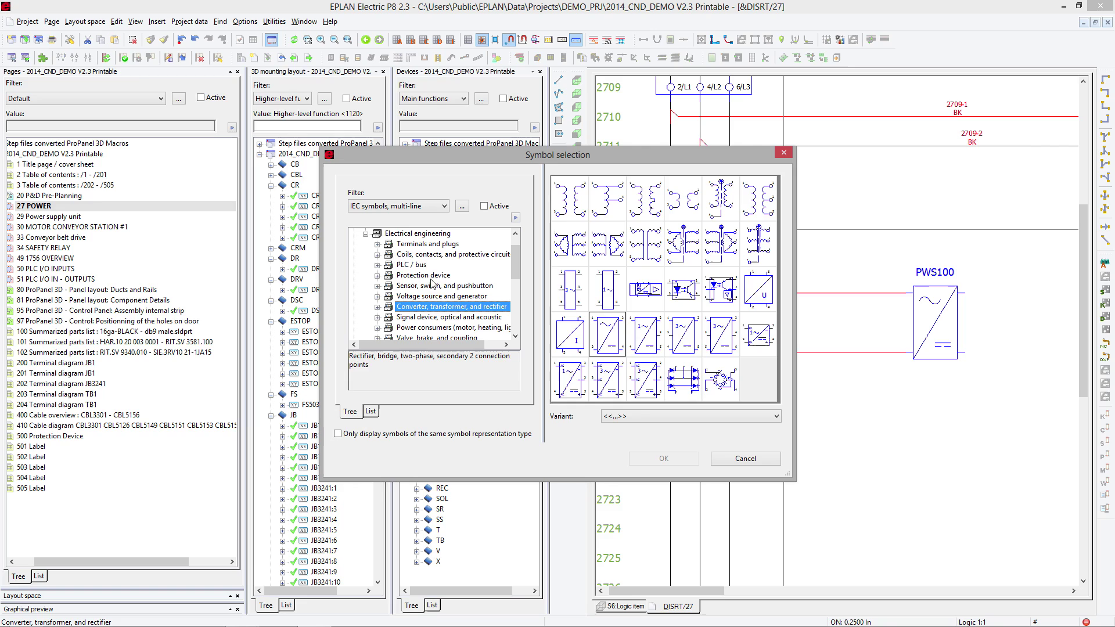
pyautogui.click(431, 275)
pyautogui.click(580, 210)
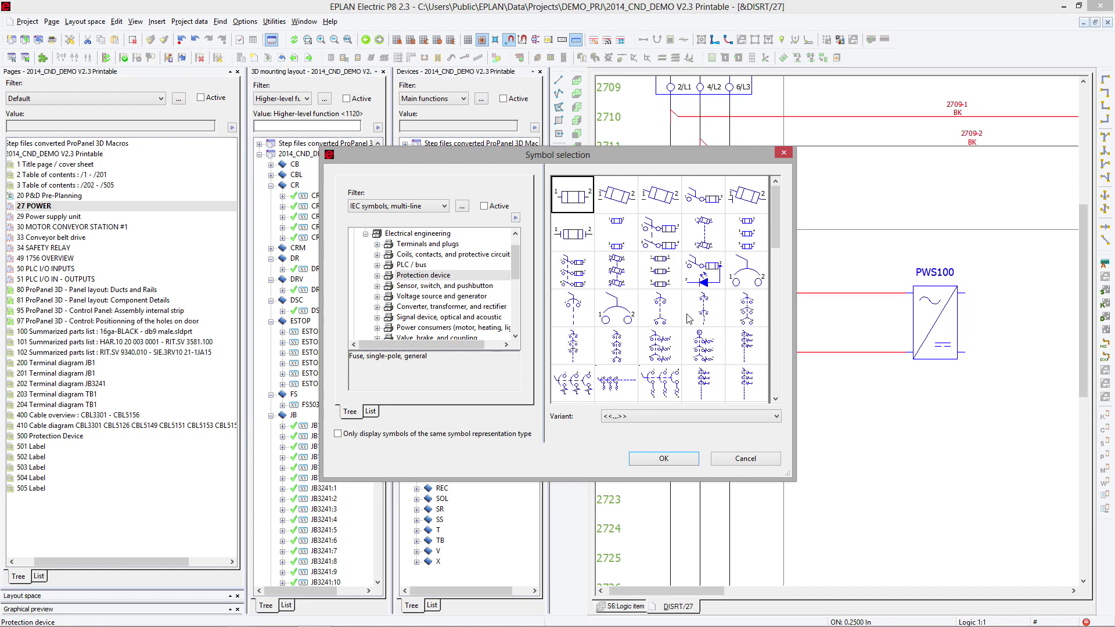
pyautogui.doubleClick(612, 317)
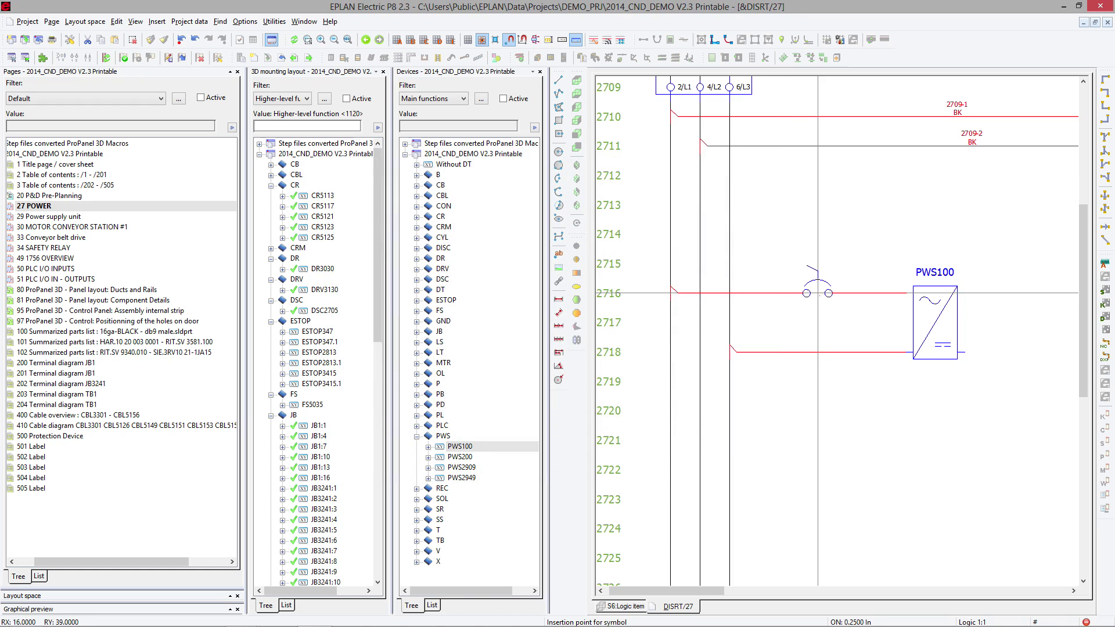
pyautogui.click(818, 293)
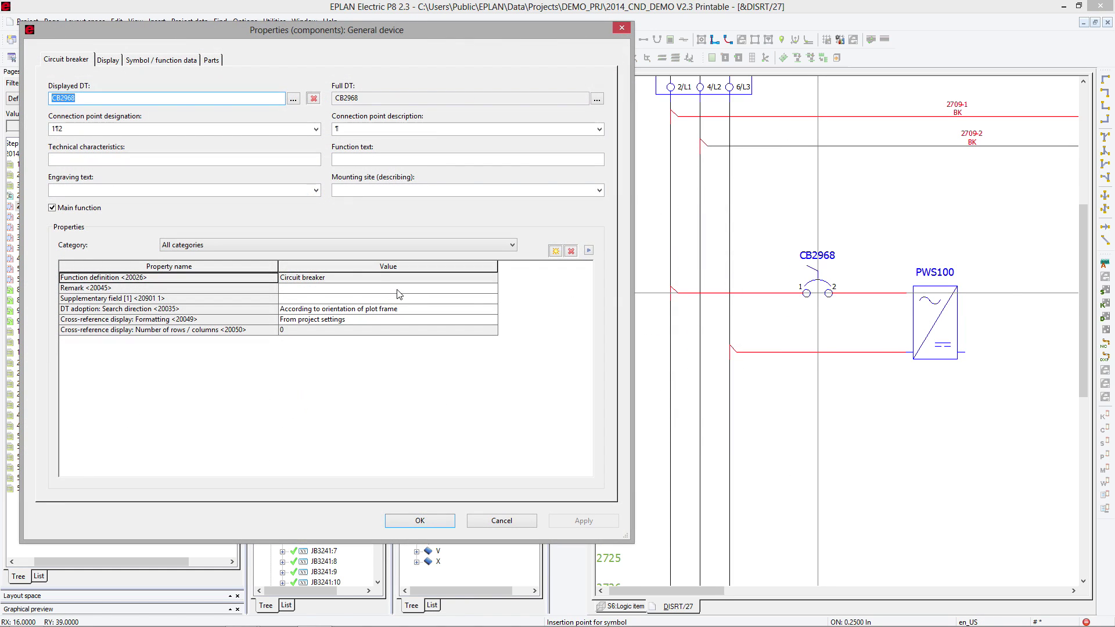
# Assign part A-B.1489-A1C160 to breaker CB2968 via device selection.
pyautogui.click(211, 60)
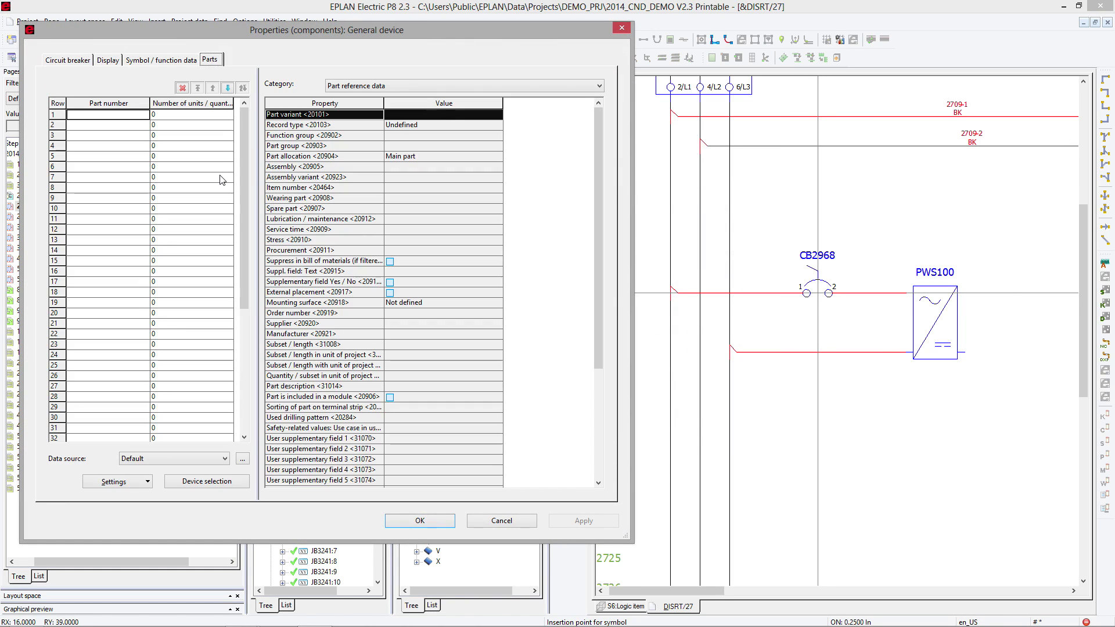
pyautogui.click(230, 481)
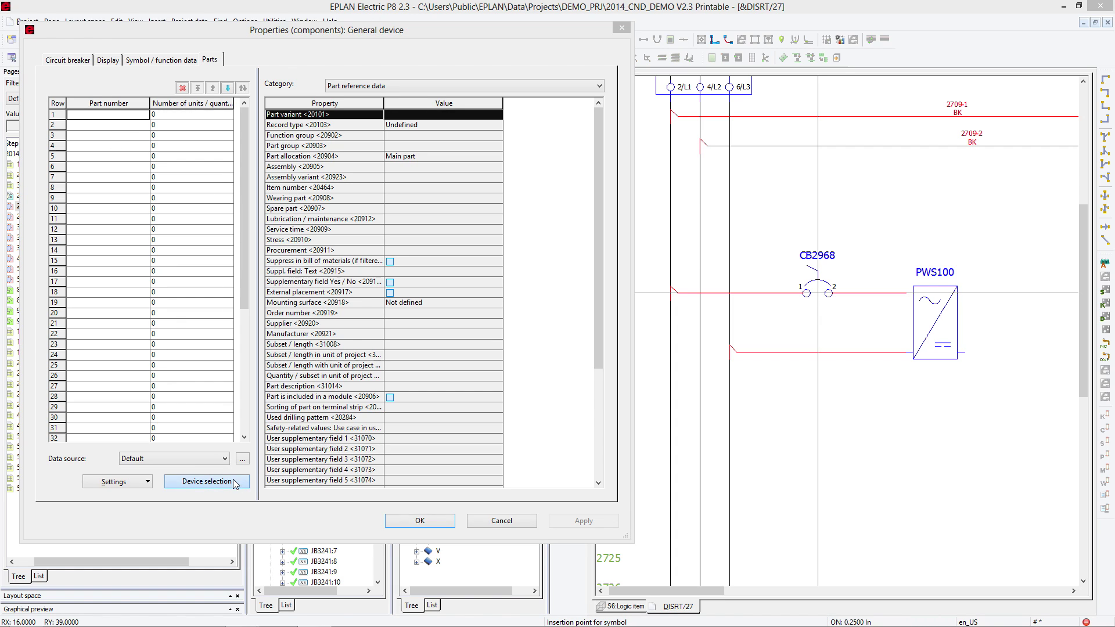
pyautogui.click(261, 171)
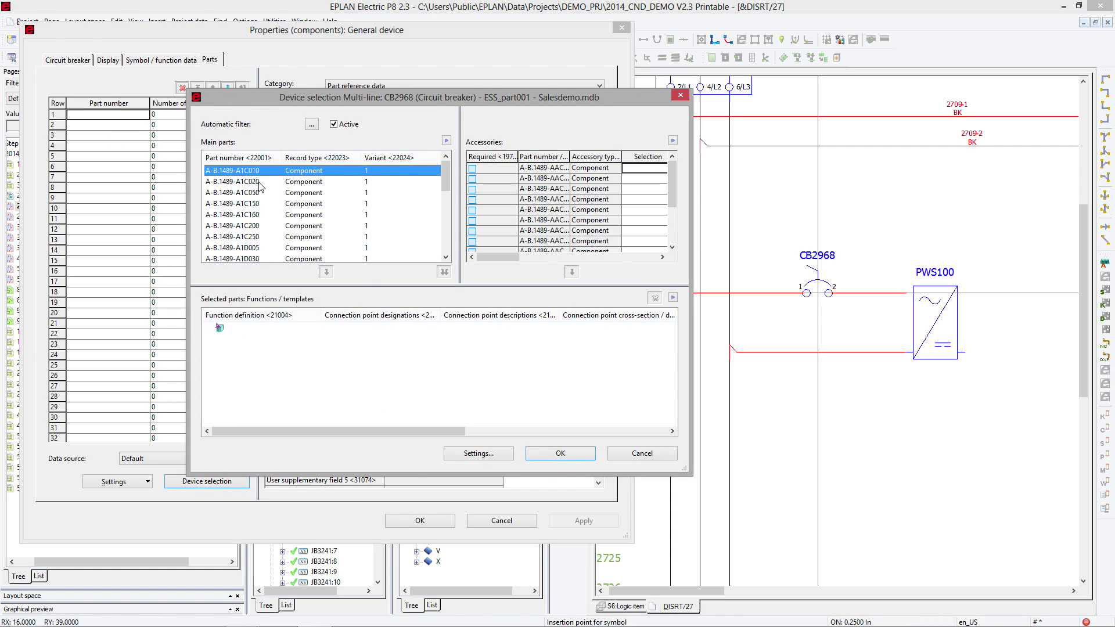
pyautogui.click(260, 181)
pyautogui.click(261, 192)
pyautogui.click(261, 204)
pyautogui.click(261, 215)
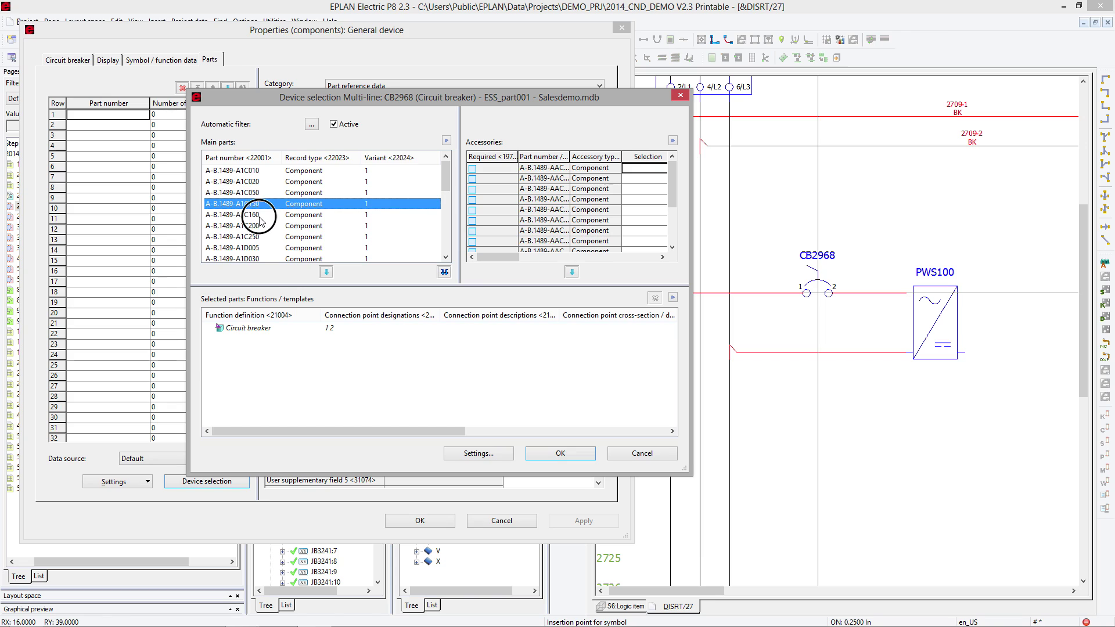
pyautogui.click(259, 218)
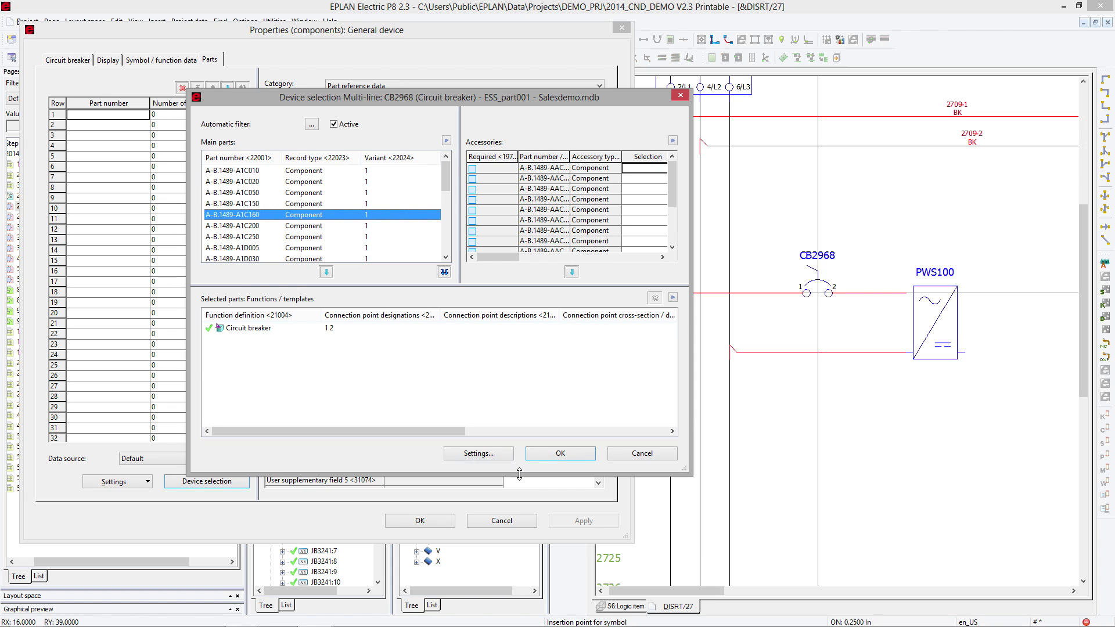
pyautogui.click(561, 455)
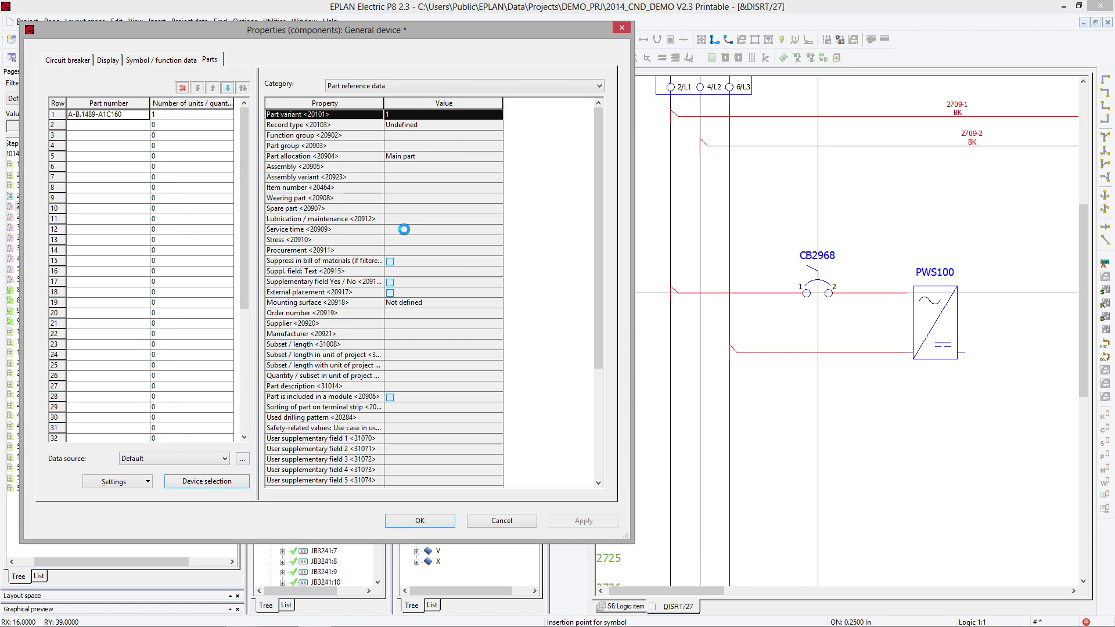
# Review the part's 4.1339 in height and 3D macro, then apply the data to CB2968.
pyautogui.click(146, 116)
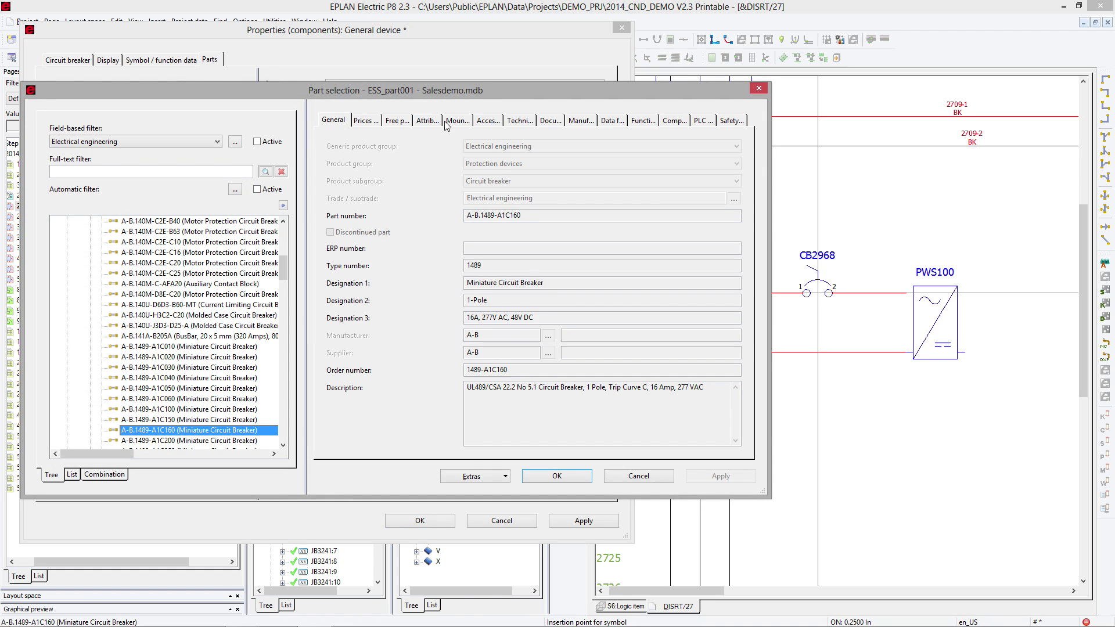
pyautogui.click(455, 120)
pyautogui.click(510, 180)
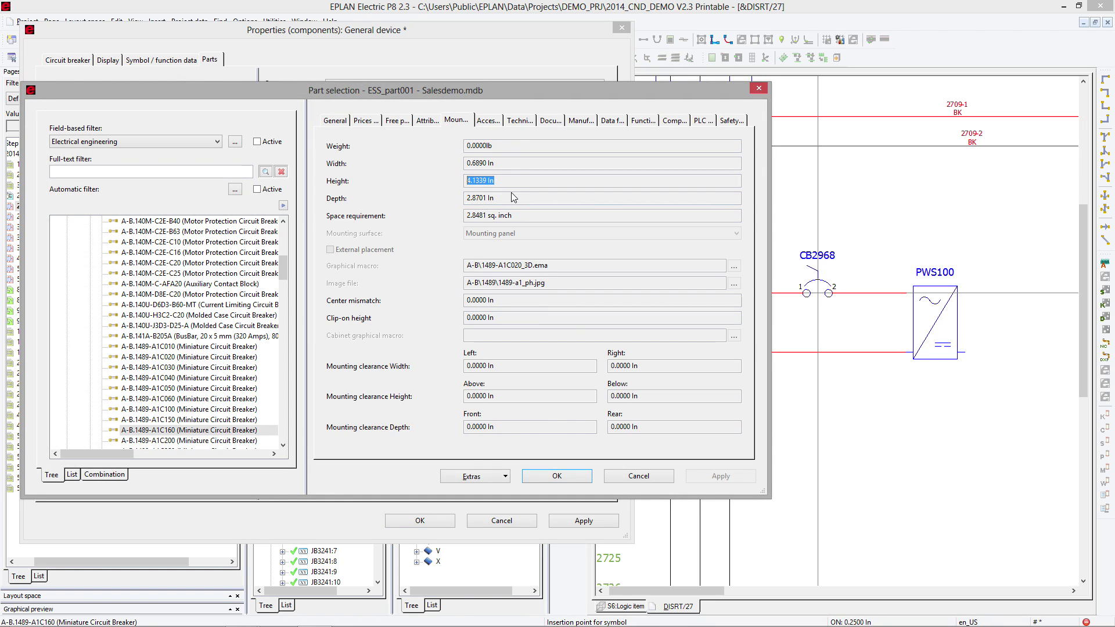
pyautogui.click(580, 267)
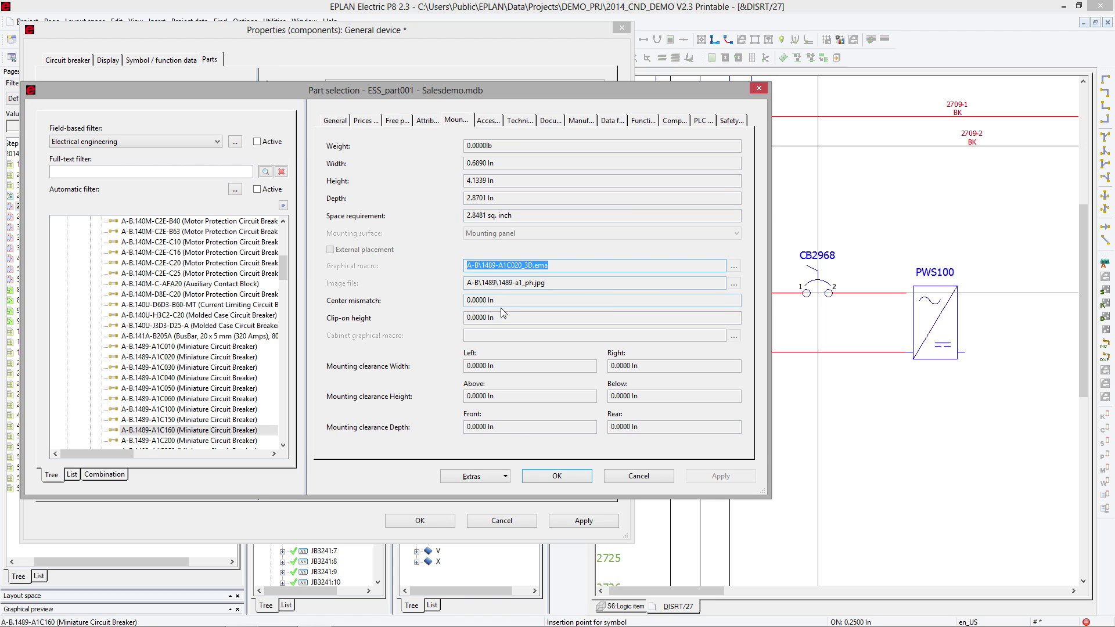
pyautogui.click(579, 476)
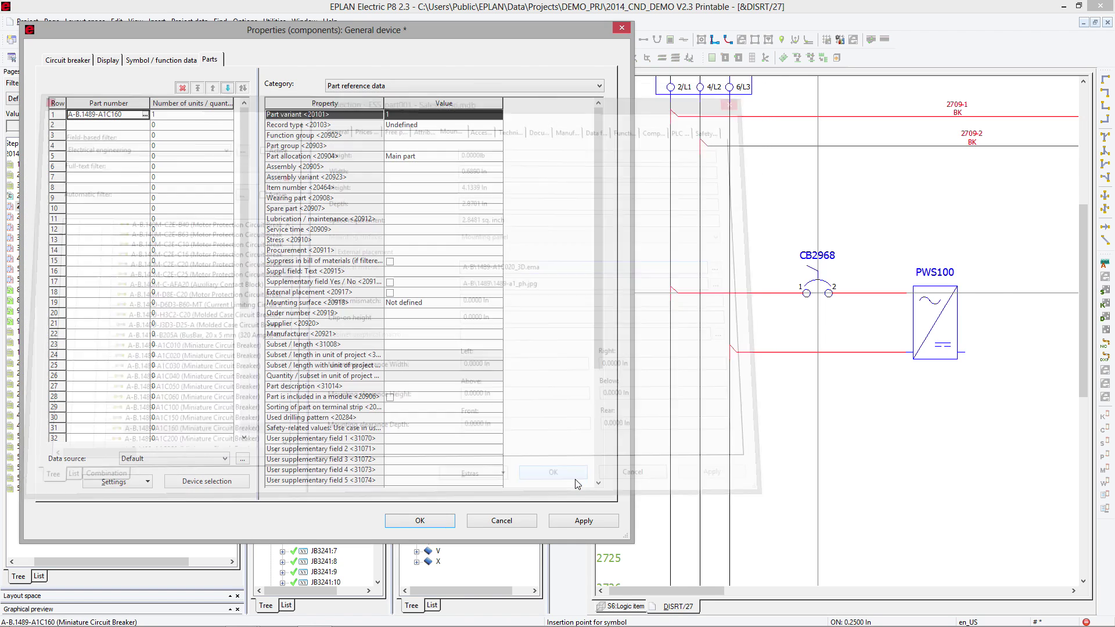
pyautogui.click(584, 521)
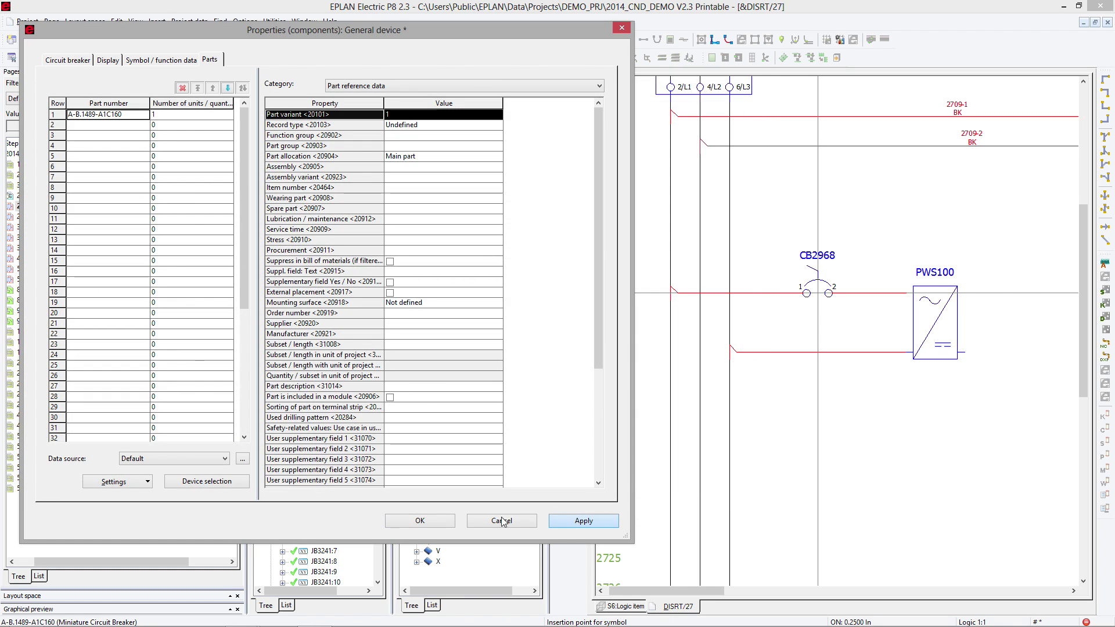
pyautogui.click(421, 520)
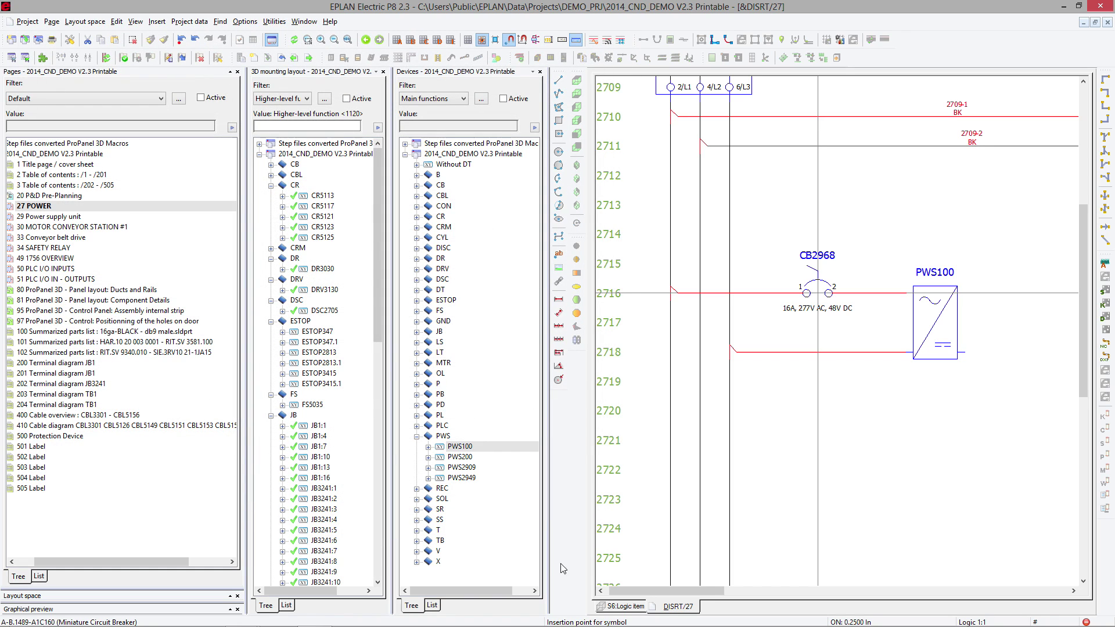
# Return to the Panel 2 front mounting panel layout and list the CB devices.
pyautogui.click(611, 605)
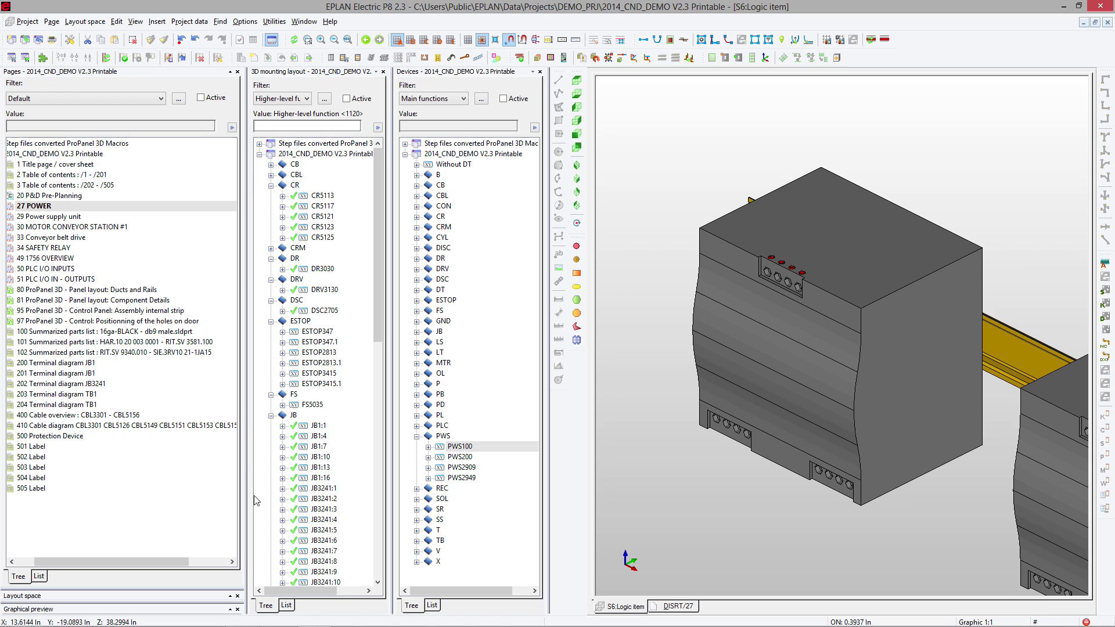
pyautogui.click(231, 596)
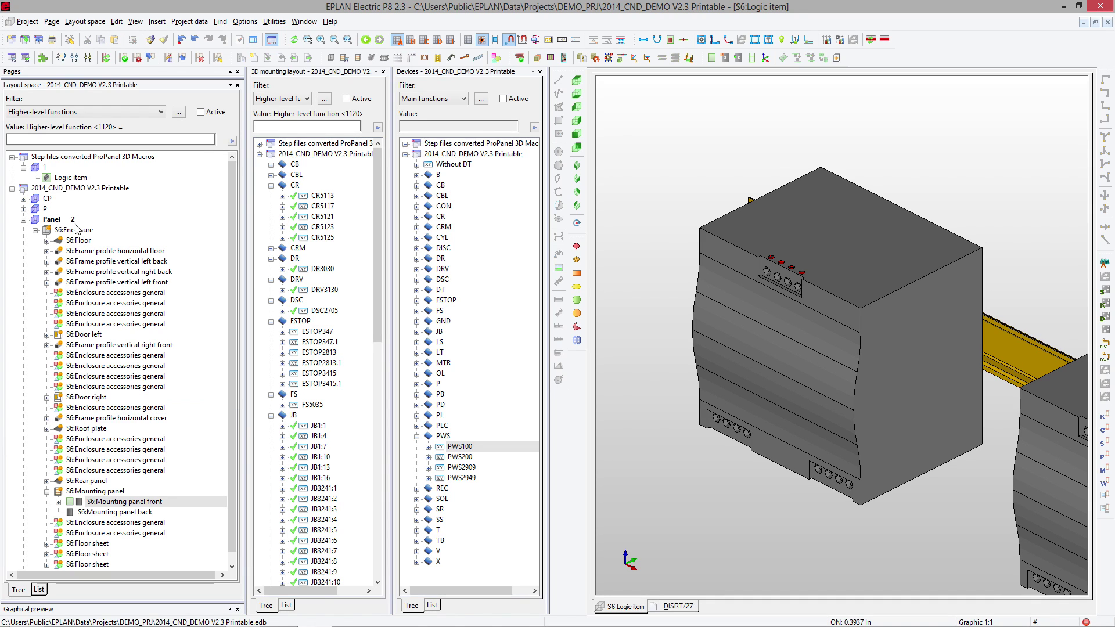
pyautogui.doubleClick(126, 502)
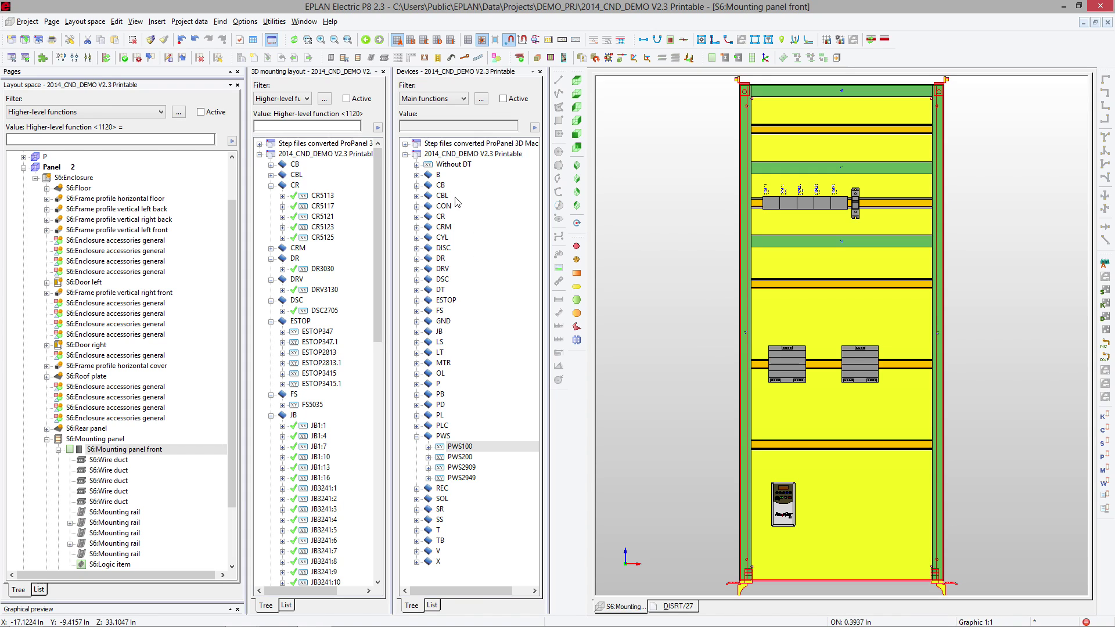
pyautogui.click(417, 186)
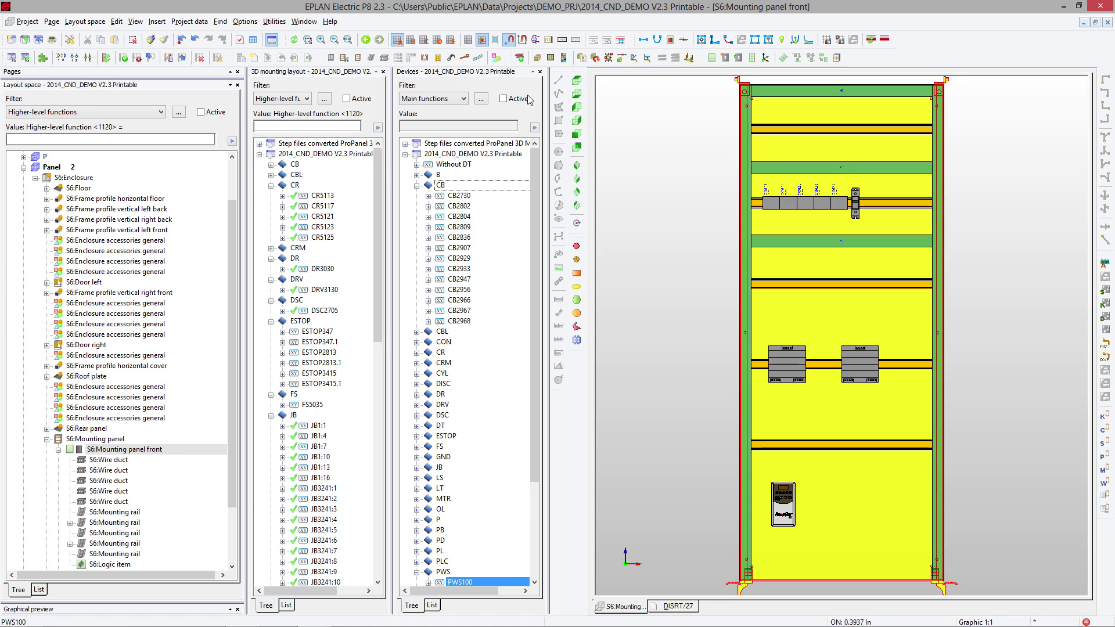
# Place CB2968 on the upper rail right of CB2967 and open its properties.
pyautogui.click(540, 72)
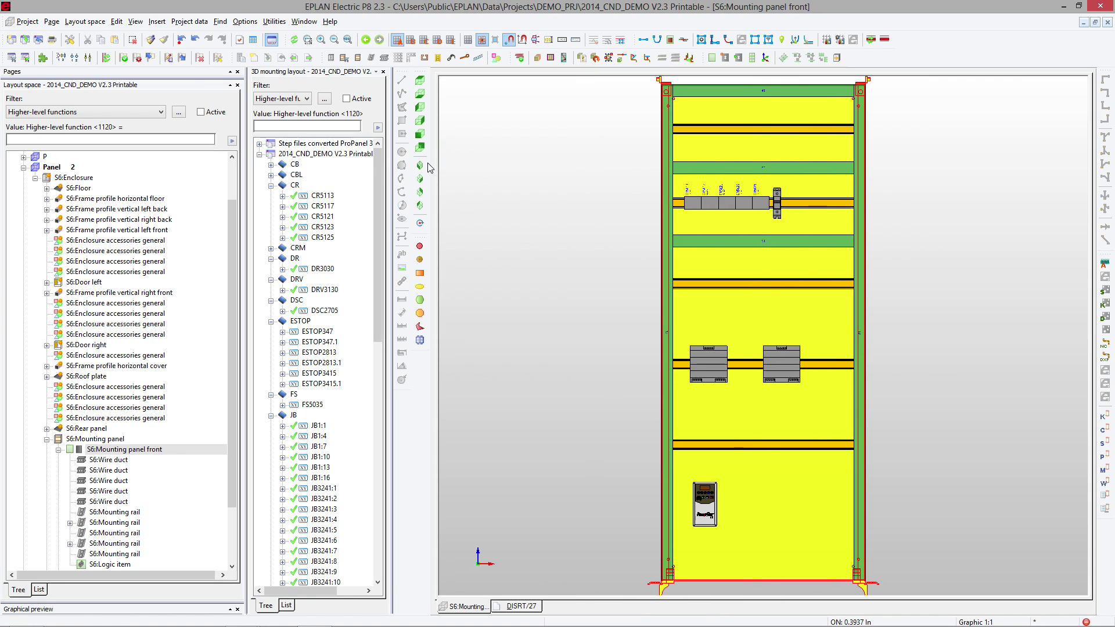
pyautogui.click(271, 165)
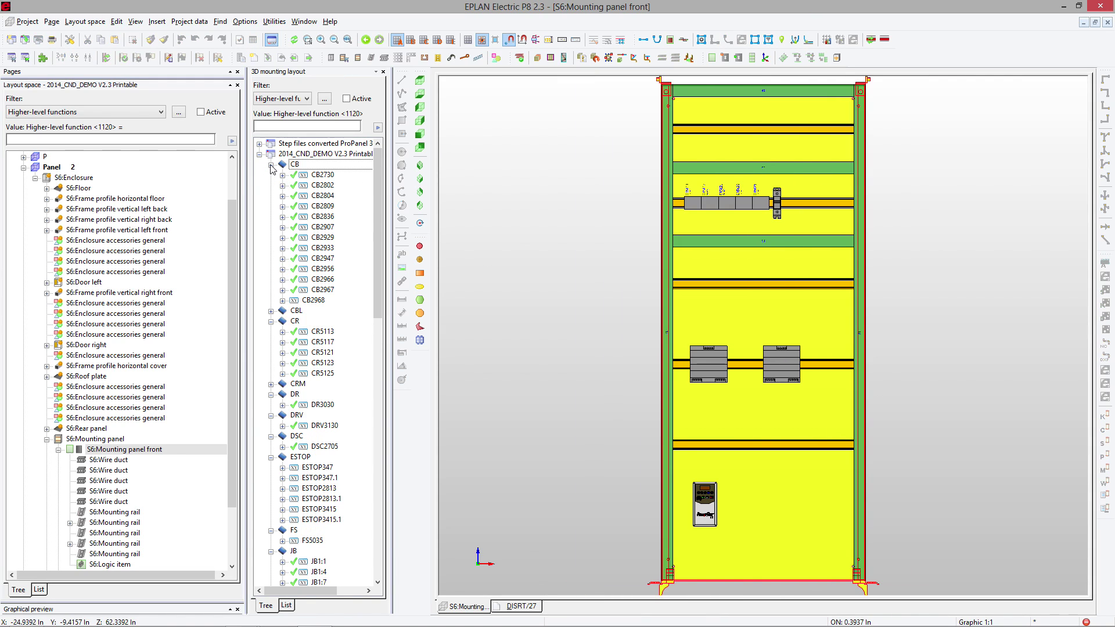
pyautogui.click(317, 301)
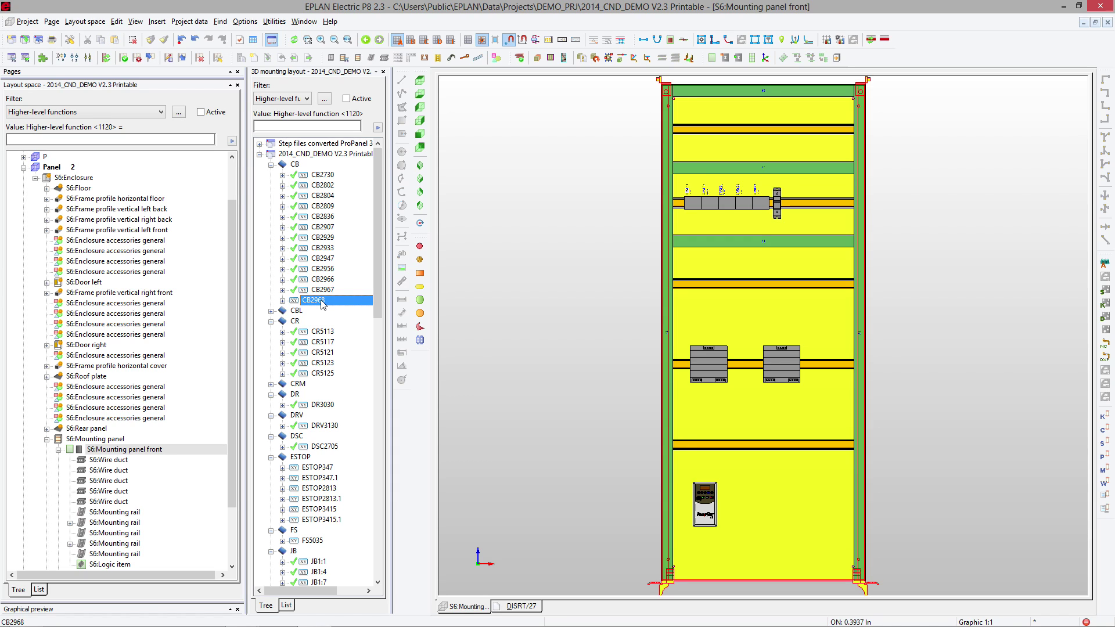
pyautogui.moveTo(321, 304); pyautogui.dragTo(800, 209)
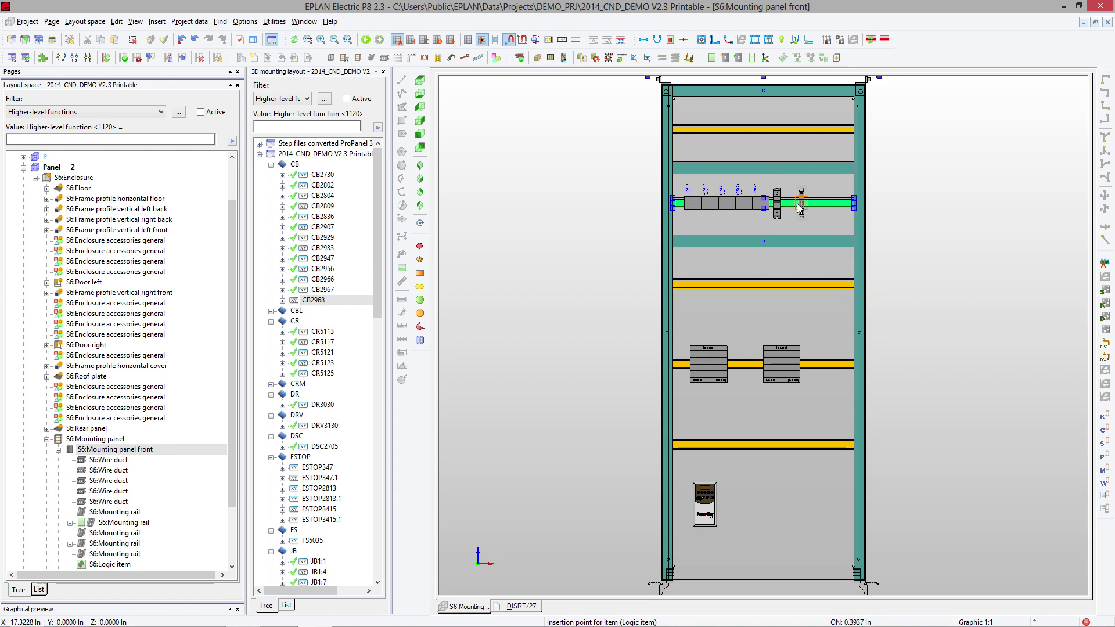
pyautogui.scroll(5, 801, 209)
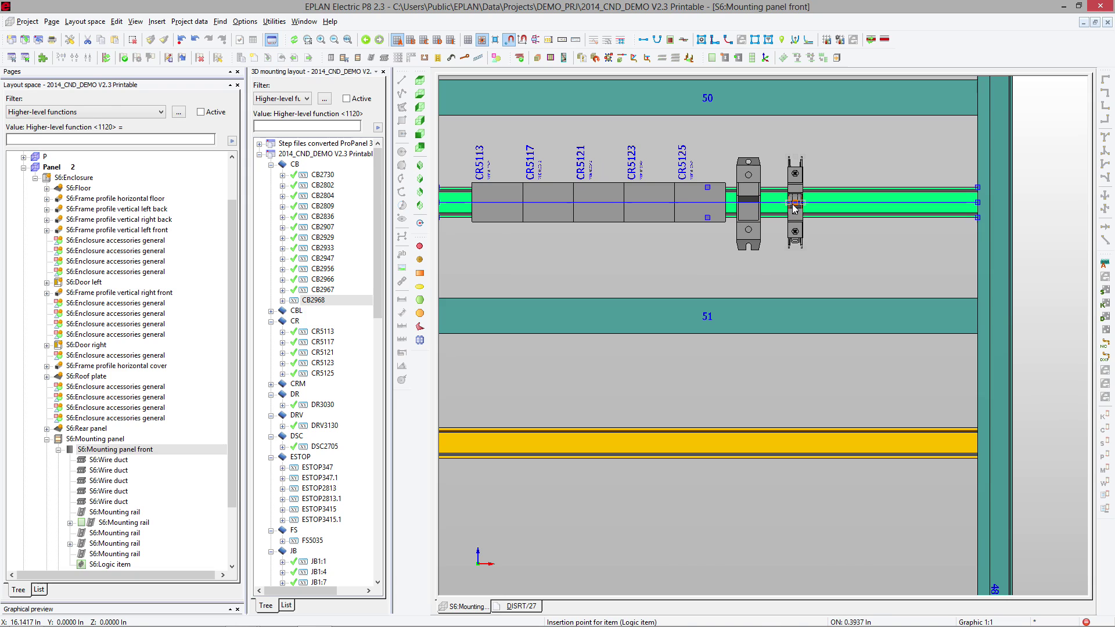
pyautogui.click(793, 203)
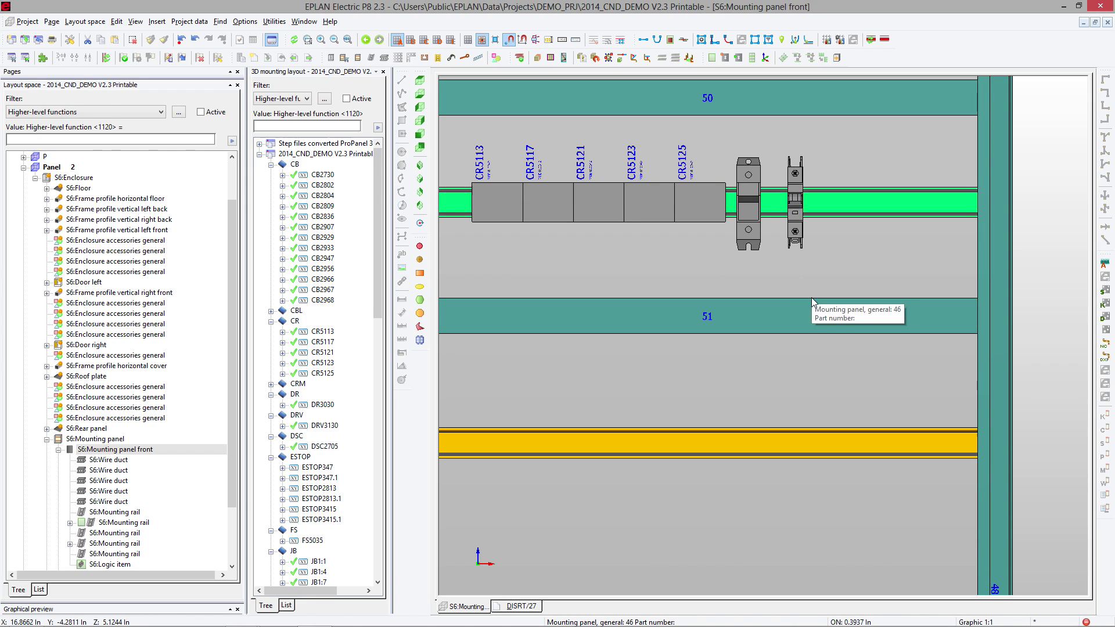
pyautogui.click(796, 236)
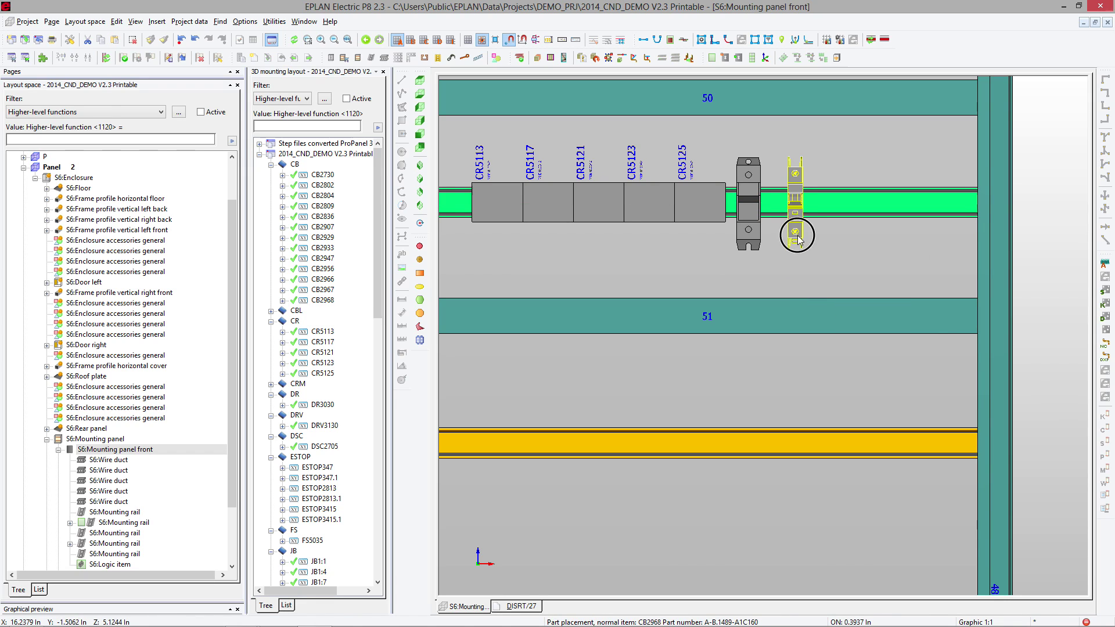
pyautogui.doubleClick(799, 234)
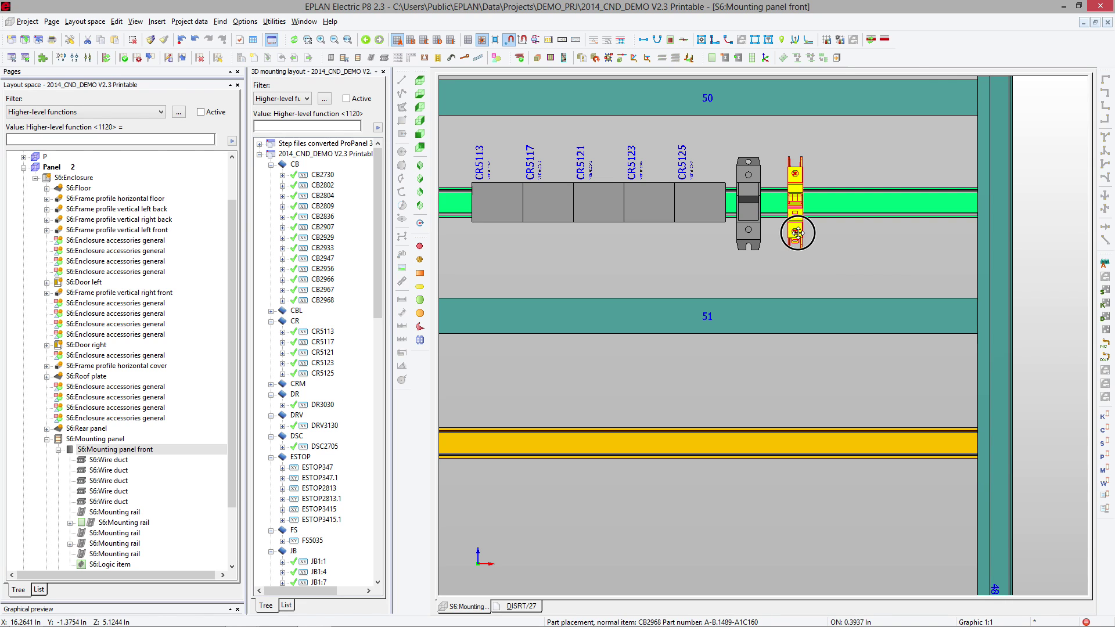
# Inspect the mounting data and graphical macro of the breaker's part A-B.1489-A1C160.
pyautogui.click(136, 60)
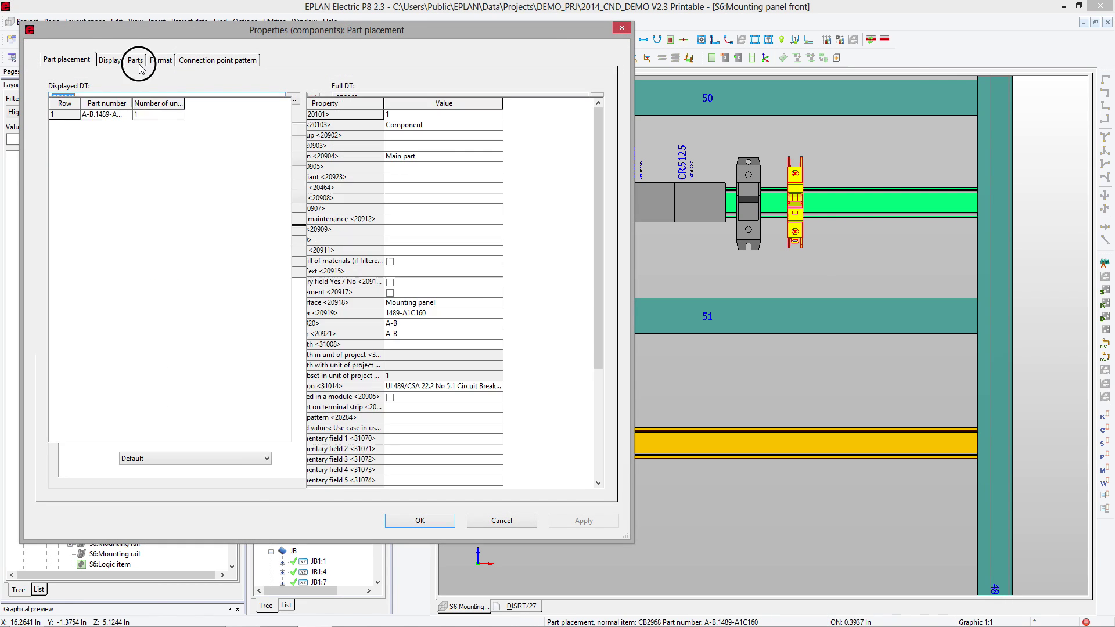
pyautogui.click(147, 119)
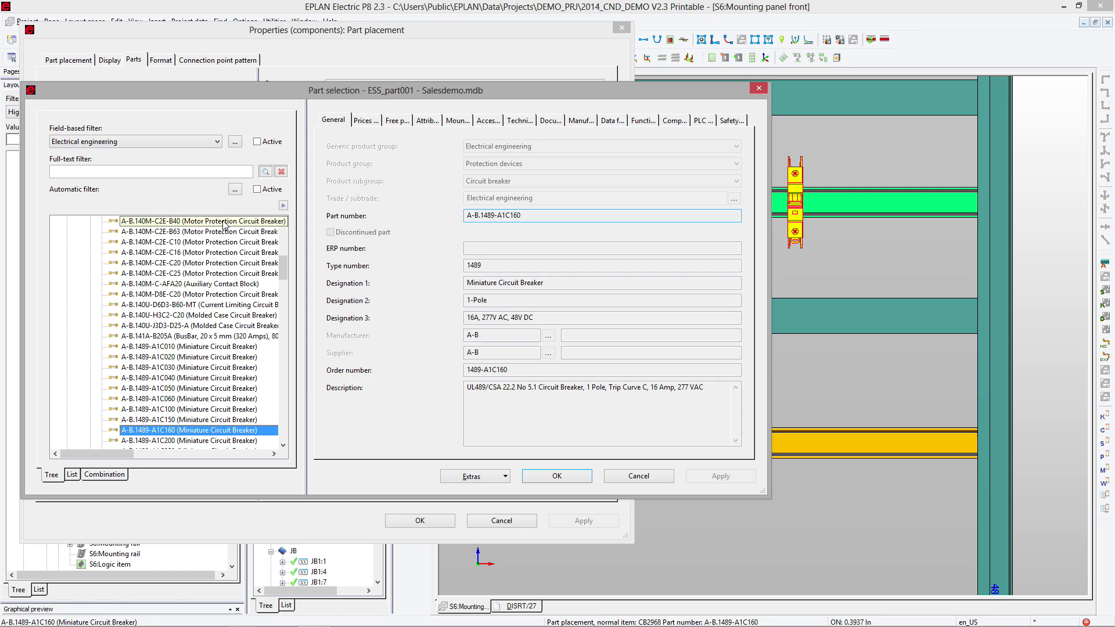
pyautogui.click(468, 120)
pyautogui.moveTo(584, 266); pyautogui.dragTo(455, 301)
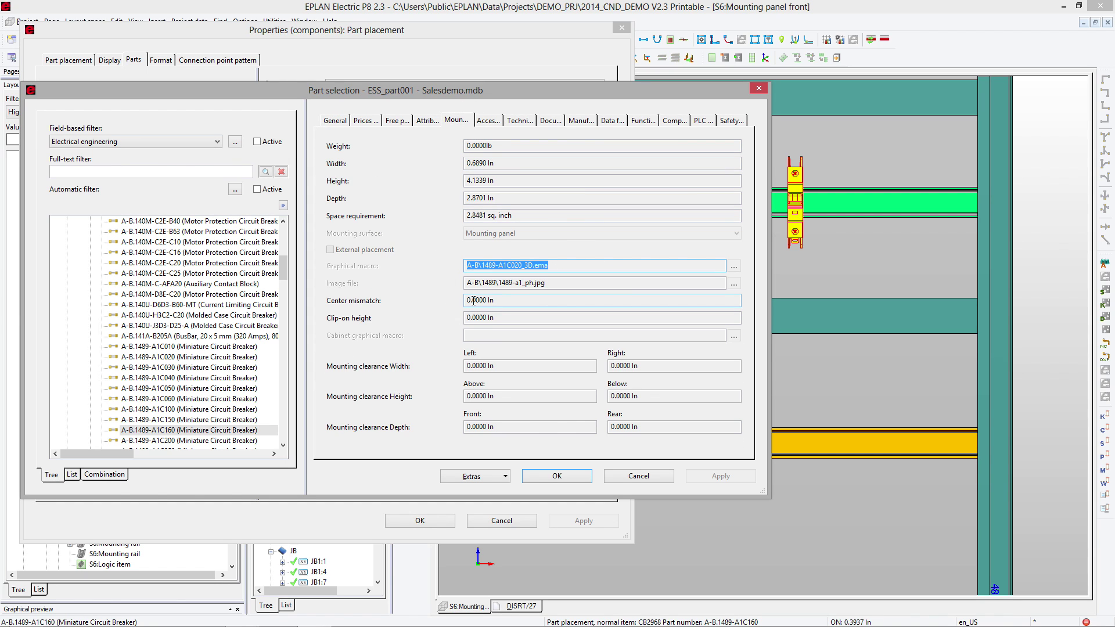
# Close the part dialogs and jump from breaker CB2968 to its schematic counterpart.
pyautogui.press('Escape')
pyautogui.press('Escape')
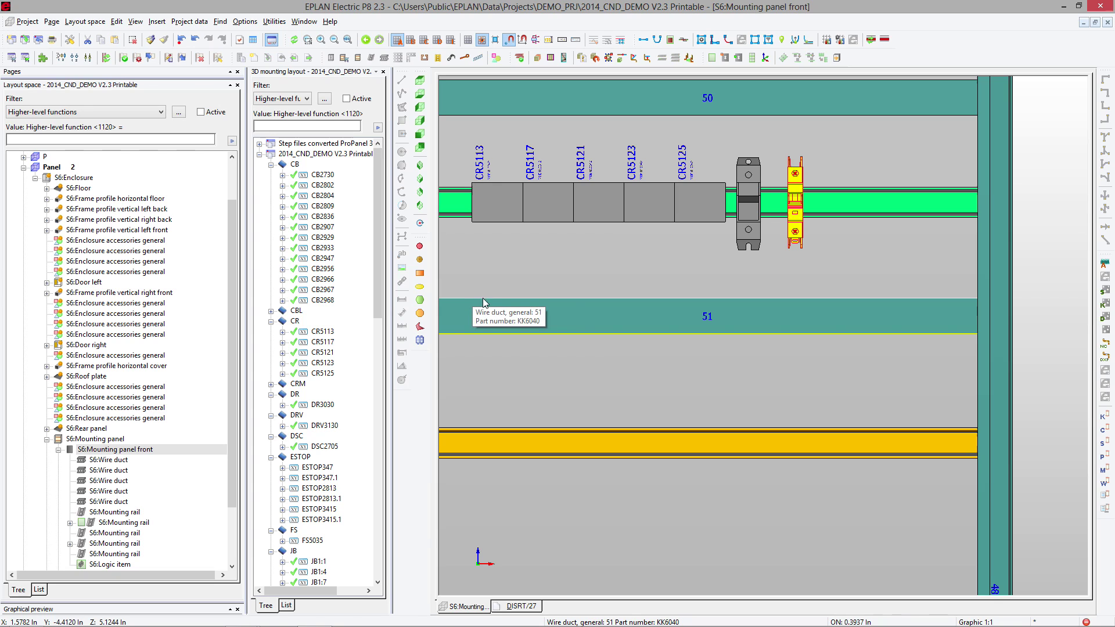
pyautogui.rightClick(795, 211)
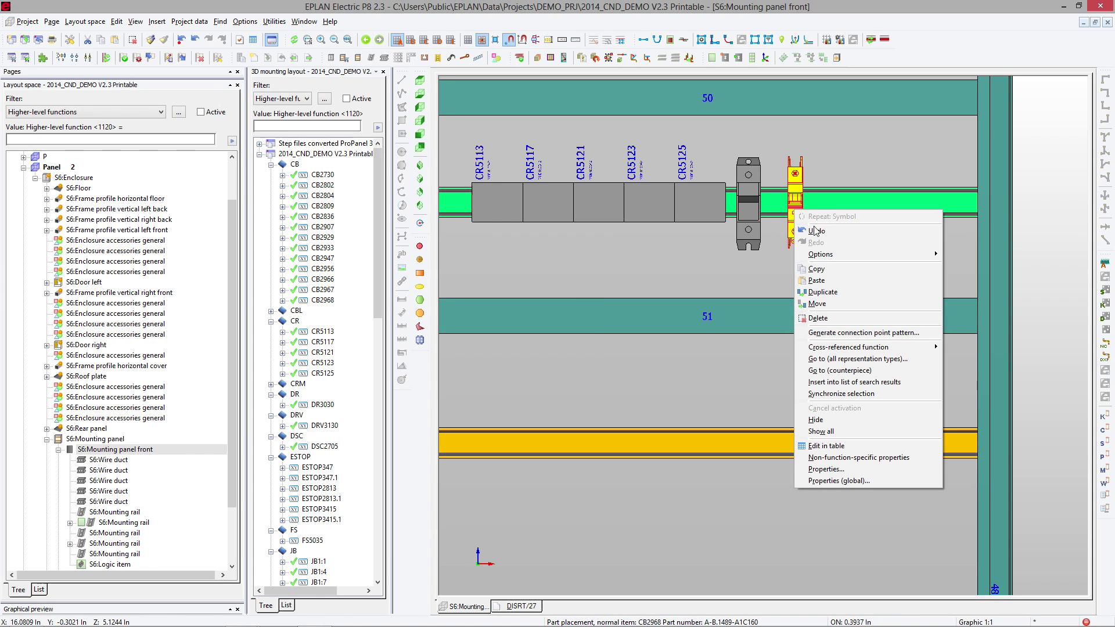
pyautogui.click(840, 370)
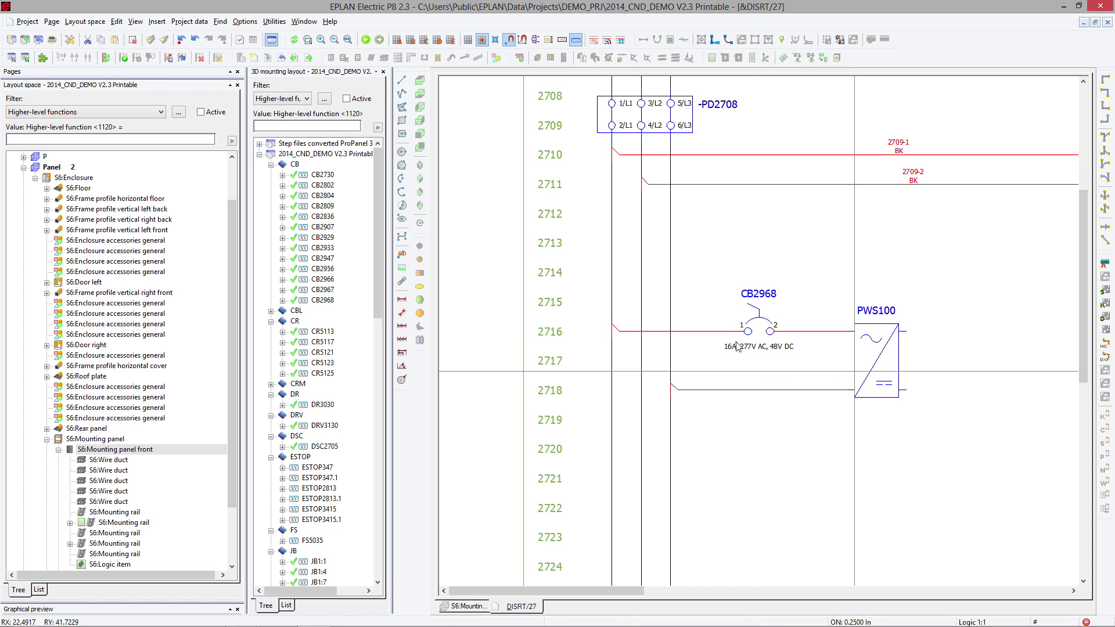
# Browse layout pages 80 Ducts and Rails and 81 Component Details with the parts navigator hidden.
pyautogui.click(231, 72)
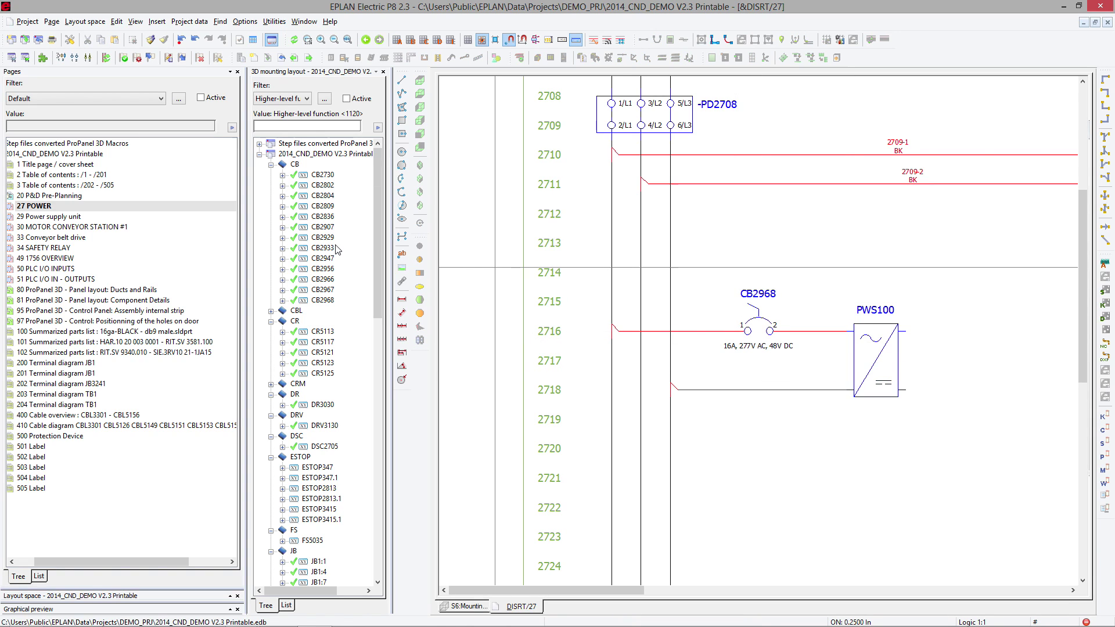
pyautogui.click(109, 289)
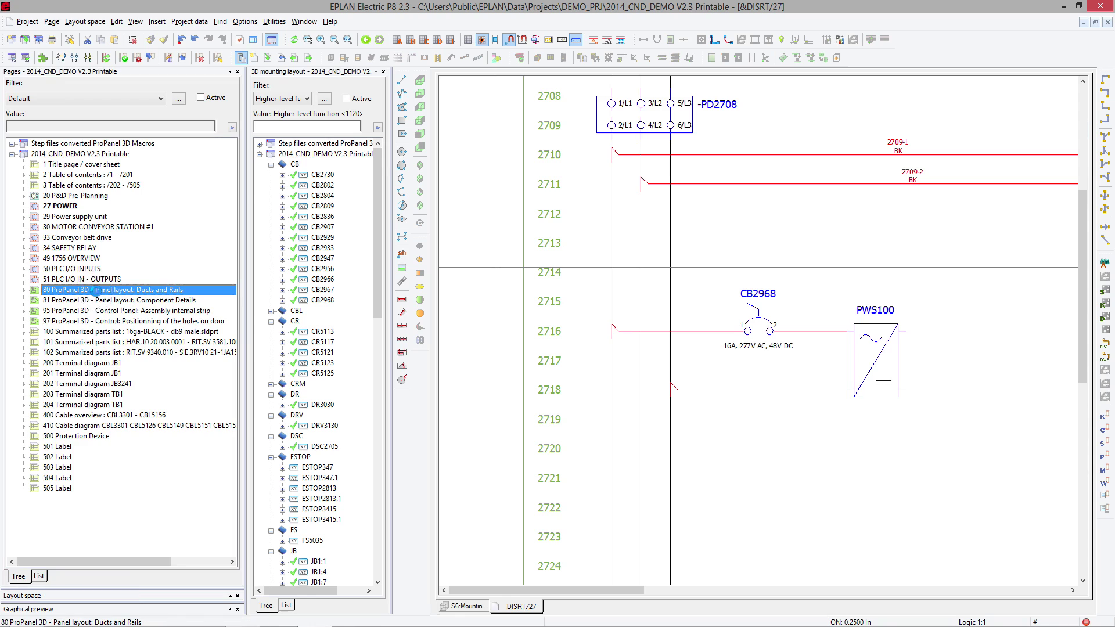
pyautogui.click(383, 71)
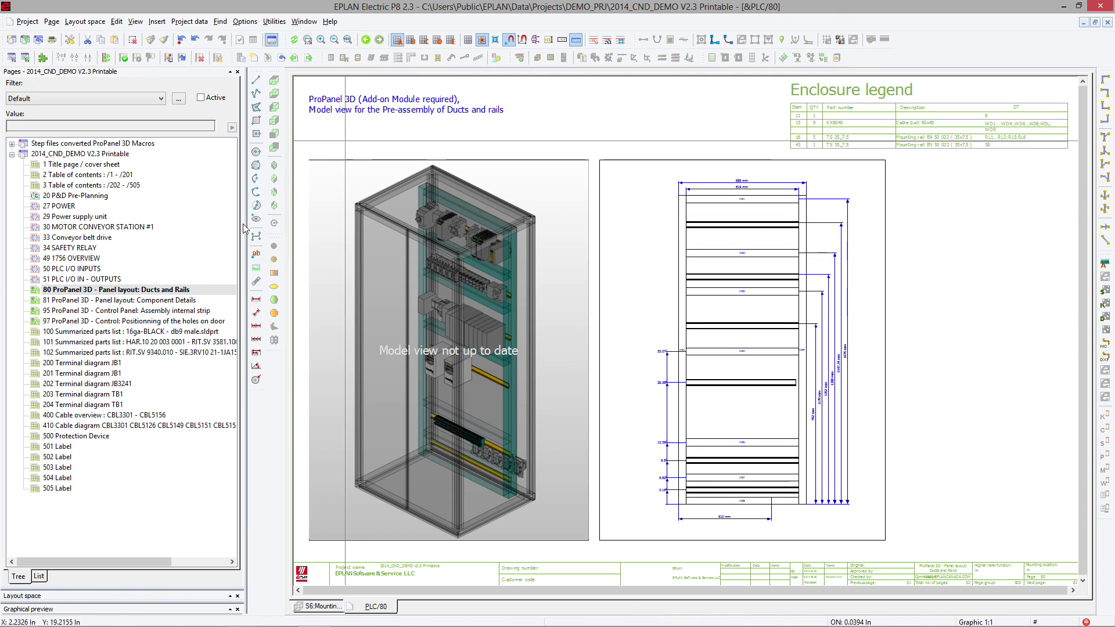
pyautogui.click(113, 300)
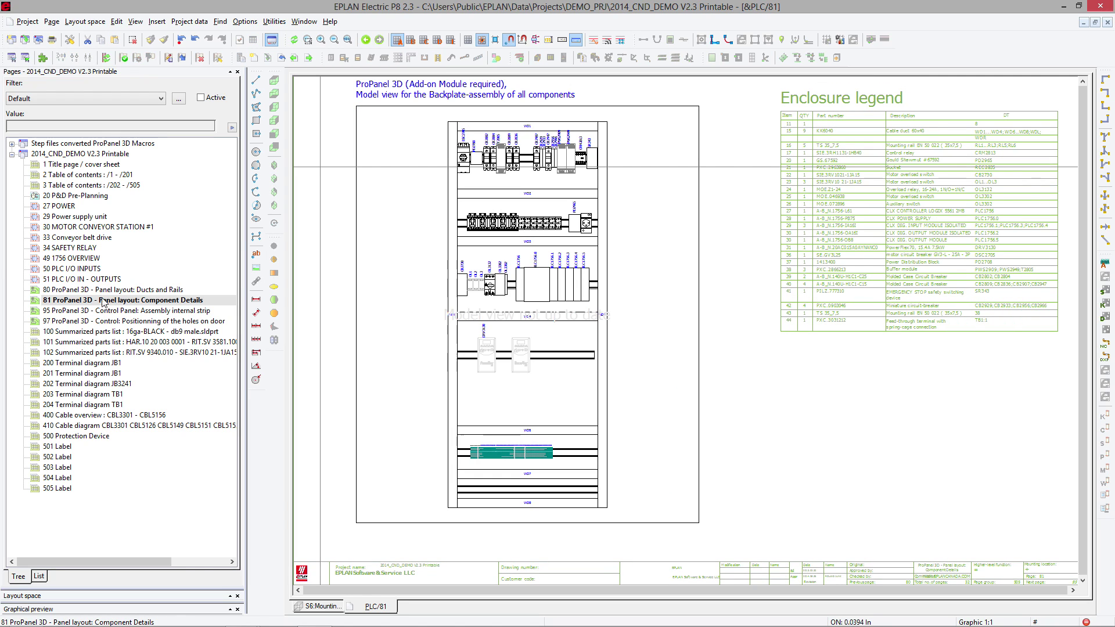
pyautogui.rightClick(80, 295)
# Create a new page 80.1 after page 80 titled 'Panel 2'.
pyautogui.click(96, 323)
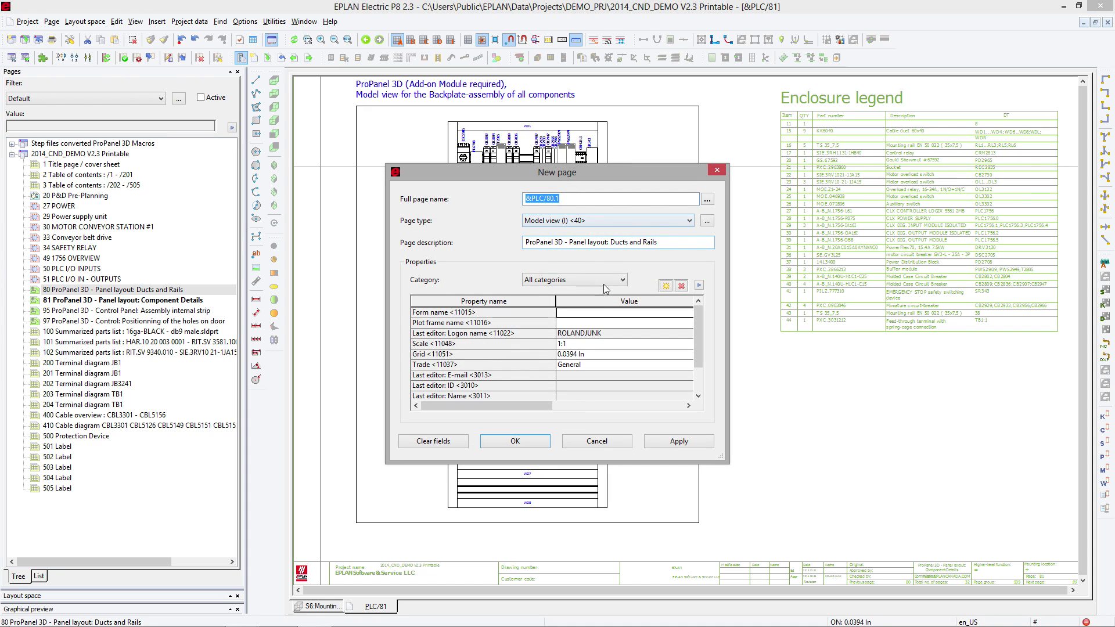
pyautogui.press('Tab')
pyautogui.press('Tab')
pyautogui.press('Tab')
pyautogui.press('Tab')
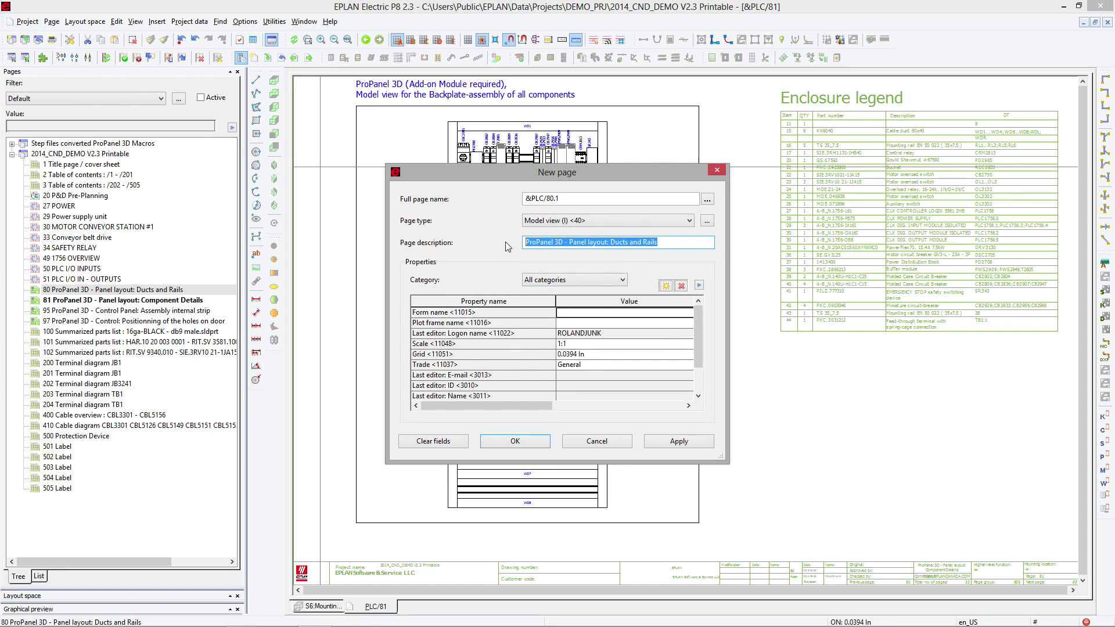
pyautogui.write('P')
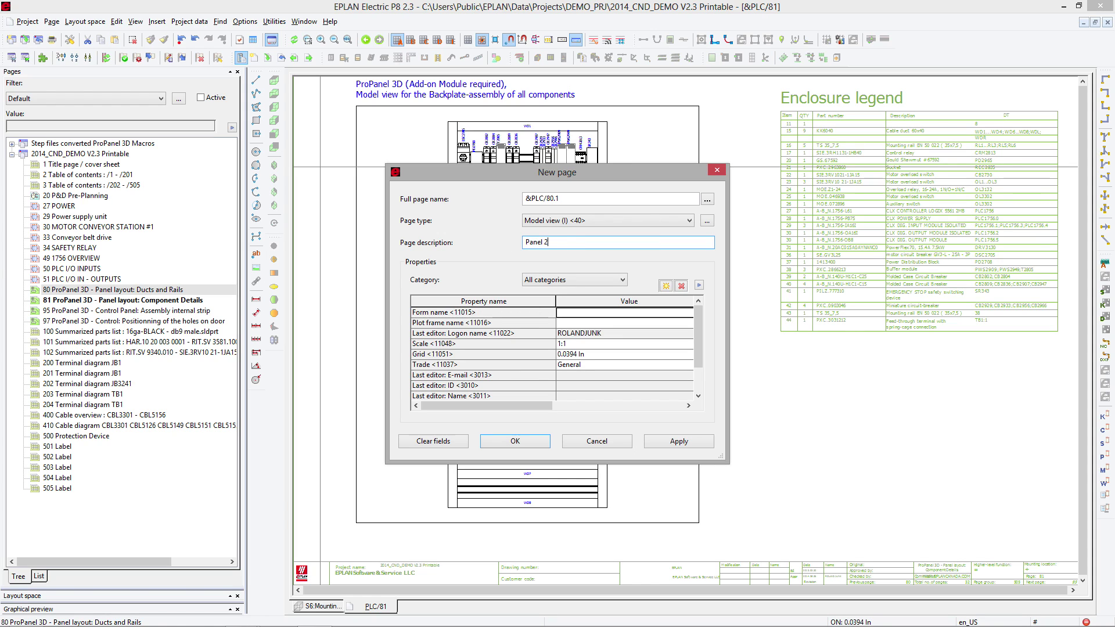
pyautogui.write('anel 2')
pyautogui.press('Return')
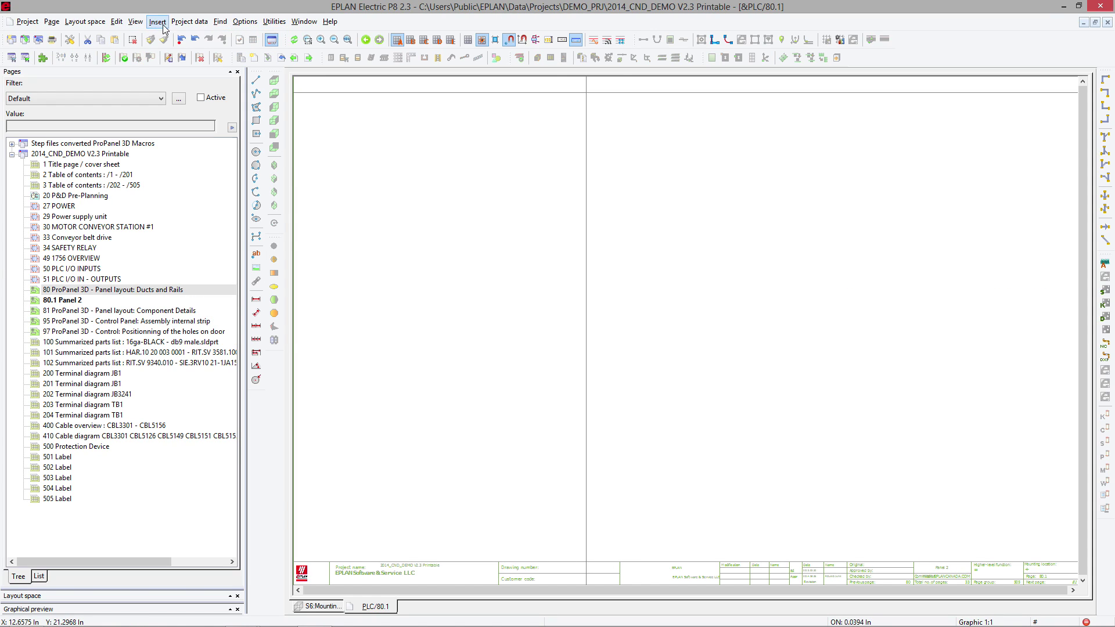
# Place a model view of the Panel 2 layout space on the new page.
pyautogui.click(160, 23)
pyautogui.moveTo(218, 97)
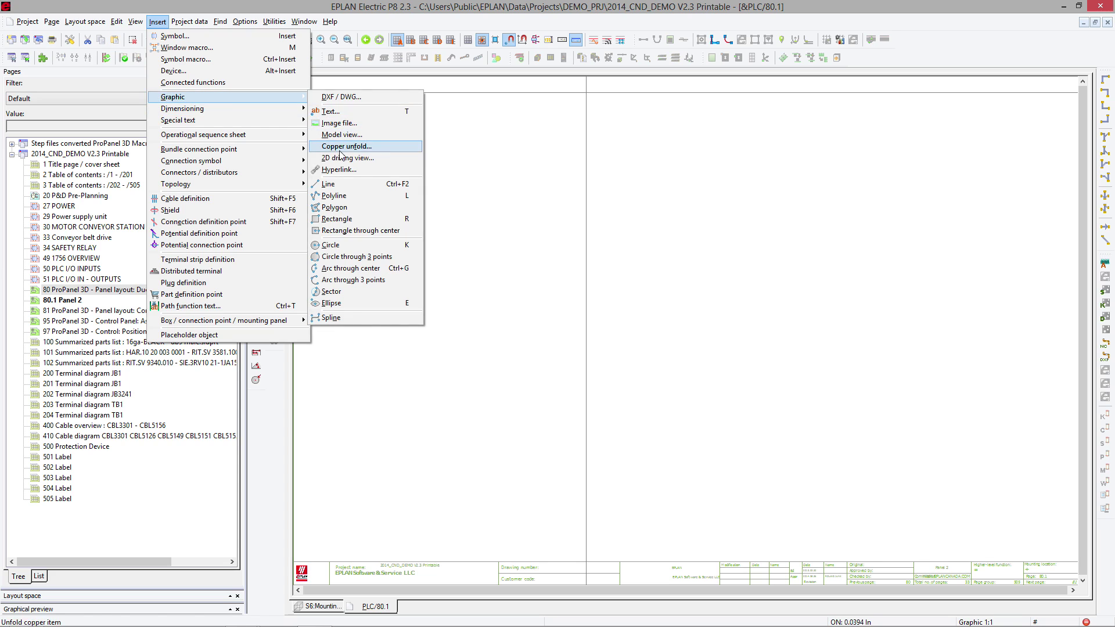
pyautogui.click(343, 135)
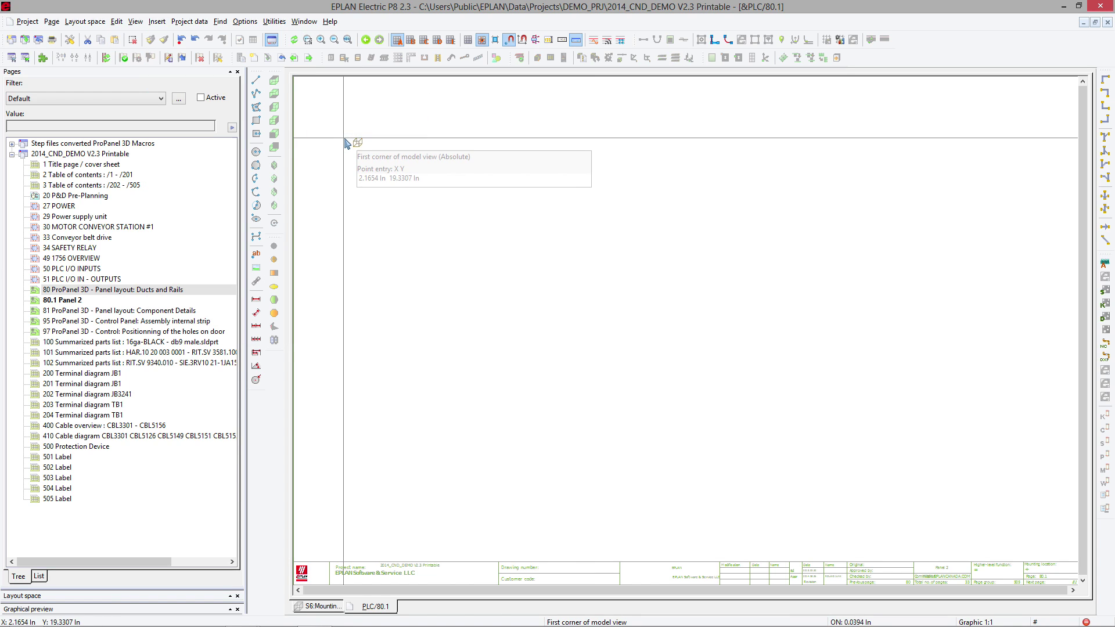
pyautogui.click(349, 121)
pyautogui.click(614, 515)
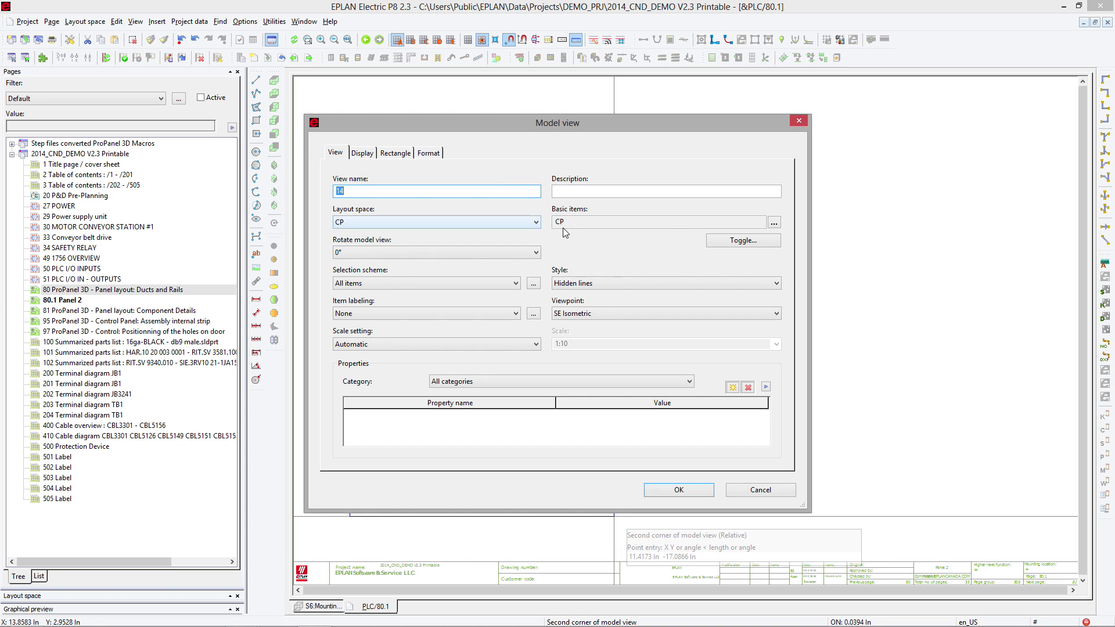
pyautogui.click(537, 222)
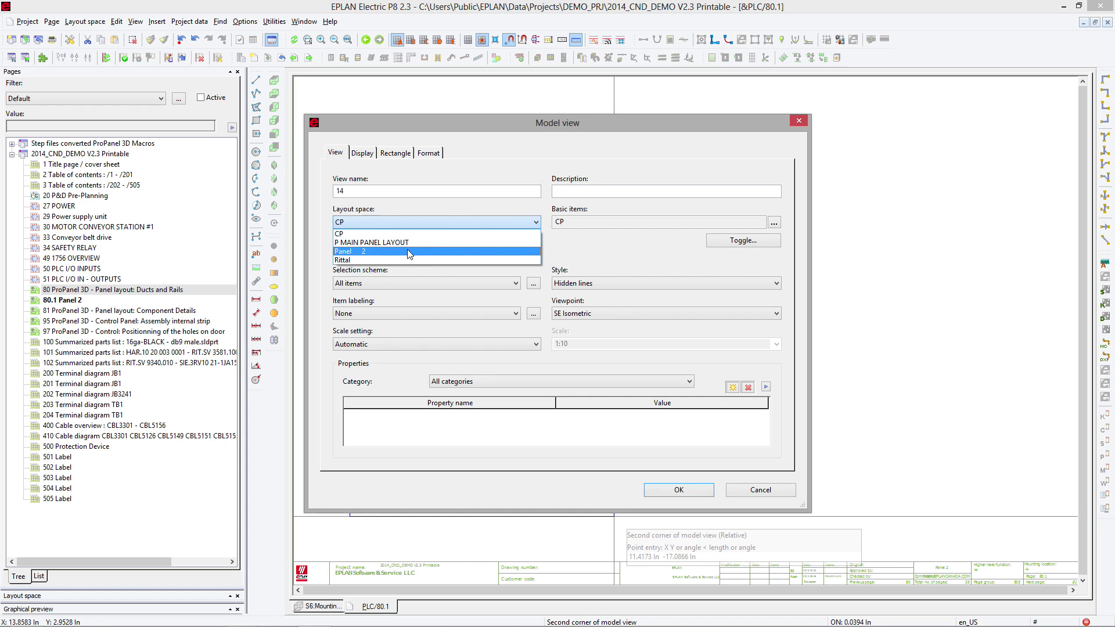
pyautogui.click(406, 250)
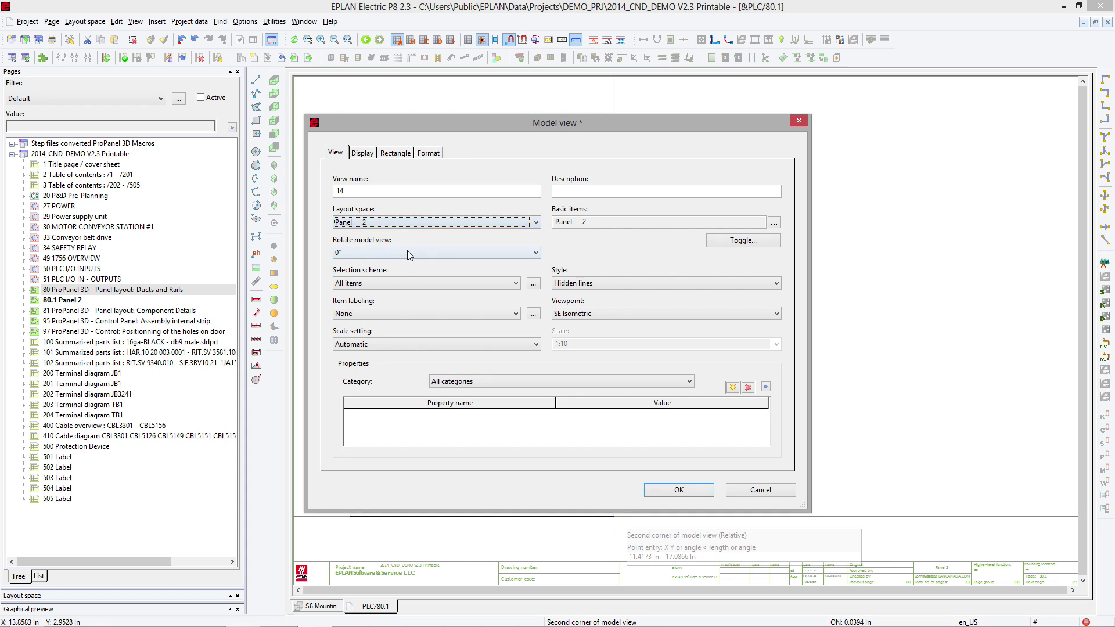
pyautogui.click(651, 489)
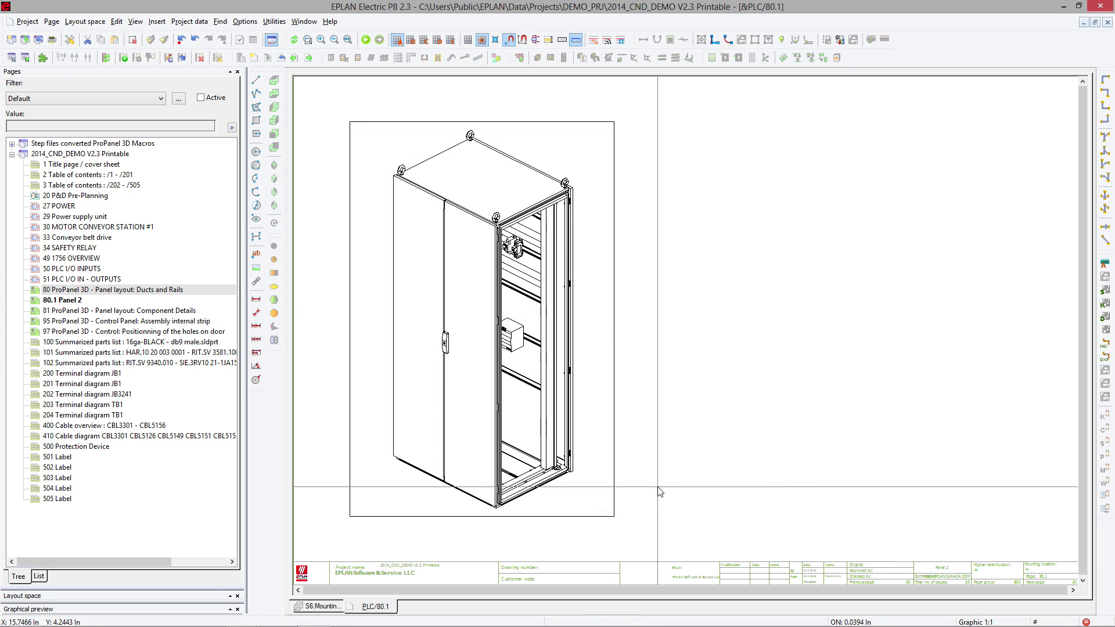
# Switch the Panel 2 model view's style to Wire frame model.
pyautogui.doubleClick(561, 412)
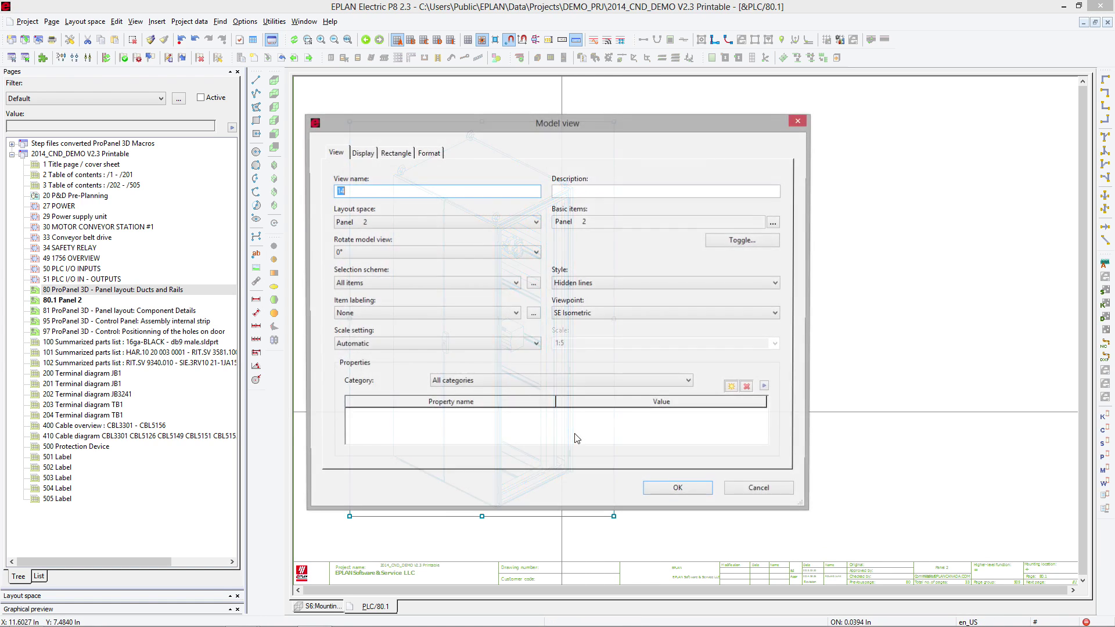
pyautogui.click(587, 287)
pyautogui.click(588, 295)
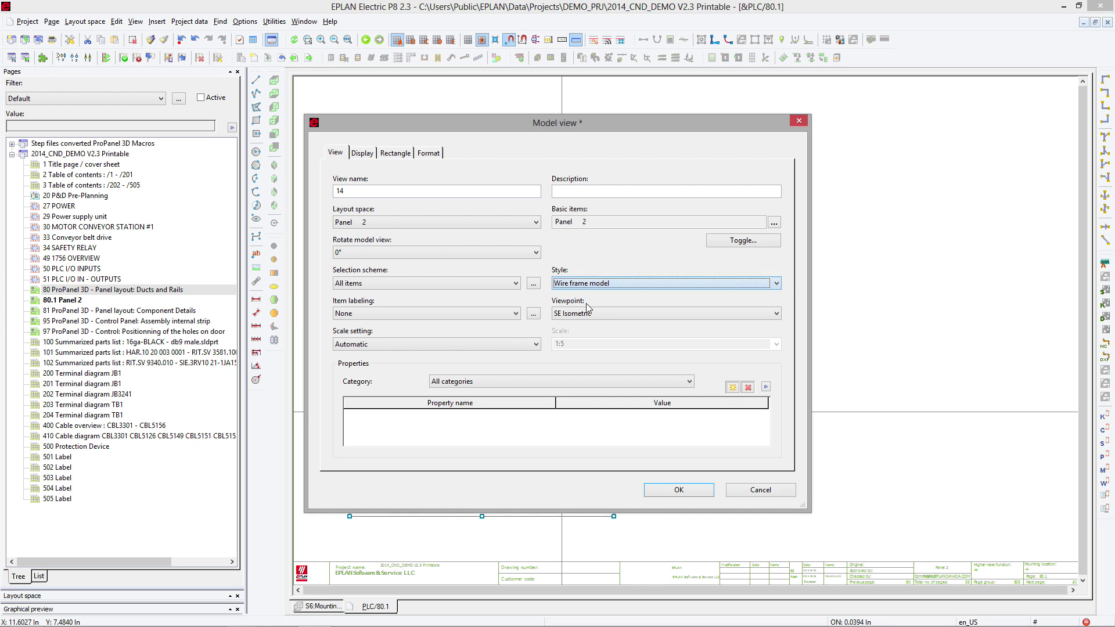
pyautogui.click(669, 488)
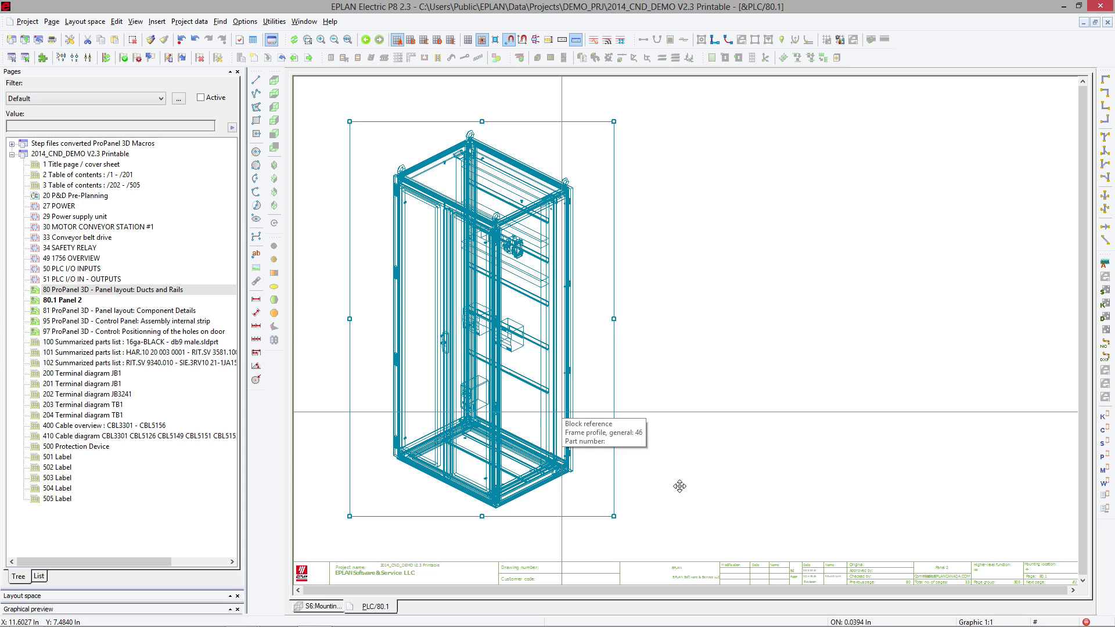
# Change the model view's style to Shading.
pyautogui.doubleClick(570, 435)
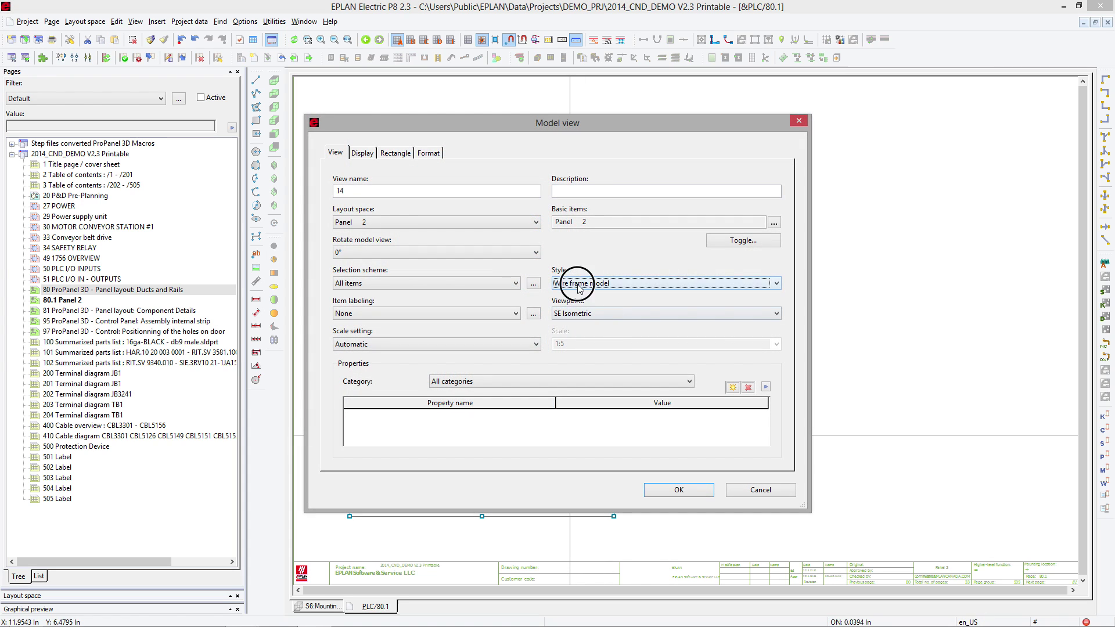
pyautogui.click(579, 285)
pyautogui.click(575, 322)
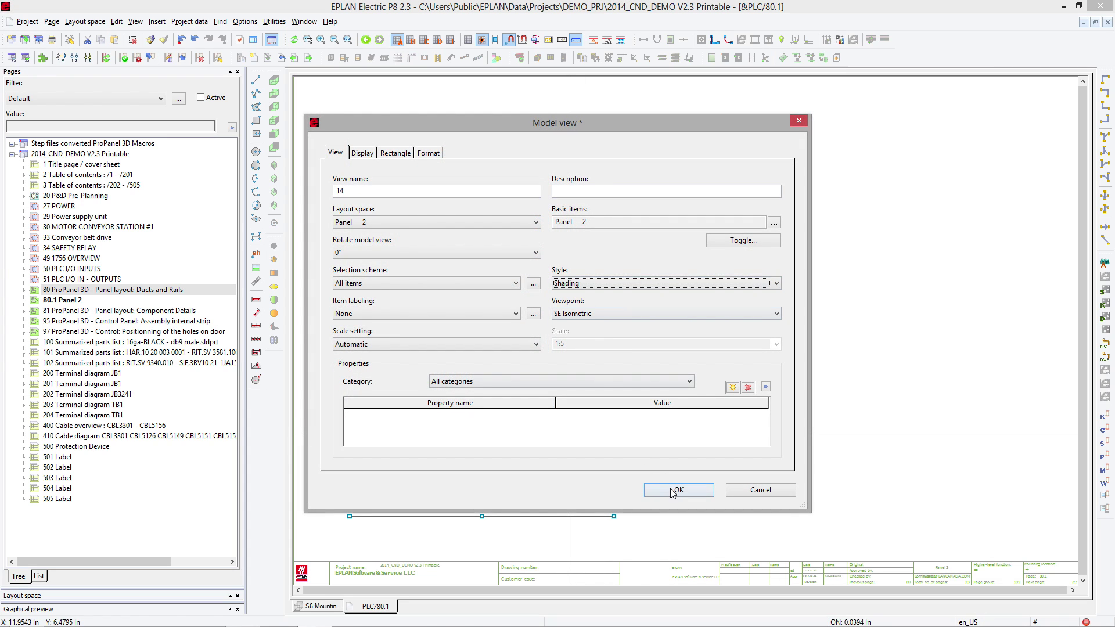
pyautogui.click(677, 491)
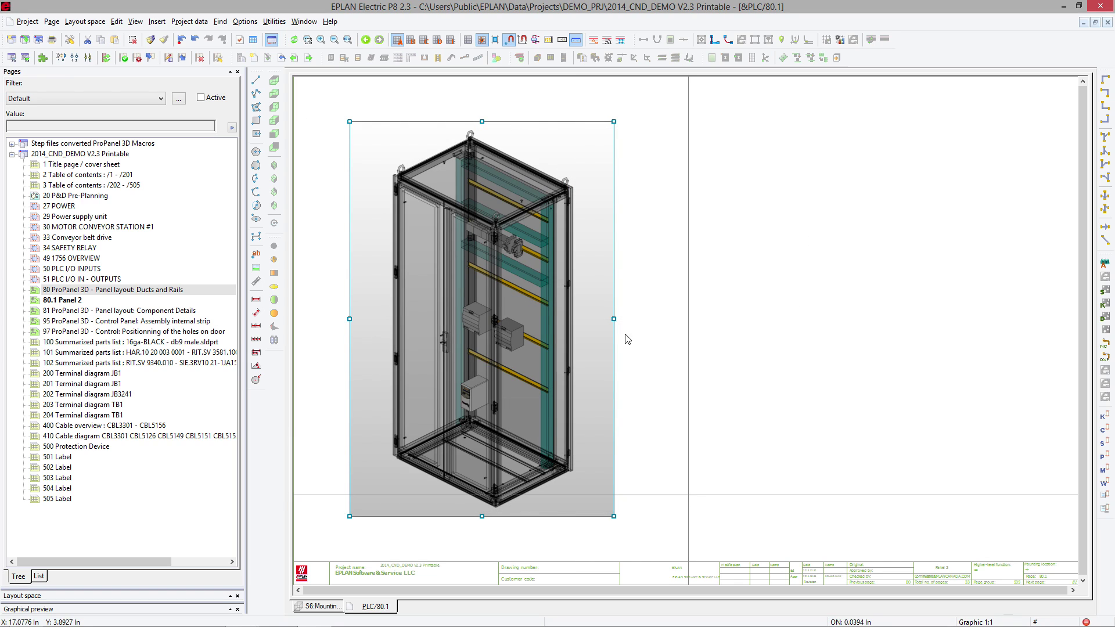
# Draw a second model view area beside the cabinet view, based on layout space Panel 2.
pyautogui.click(156, 21)
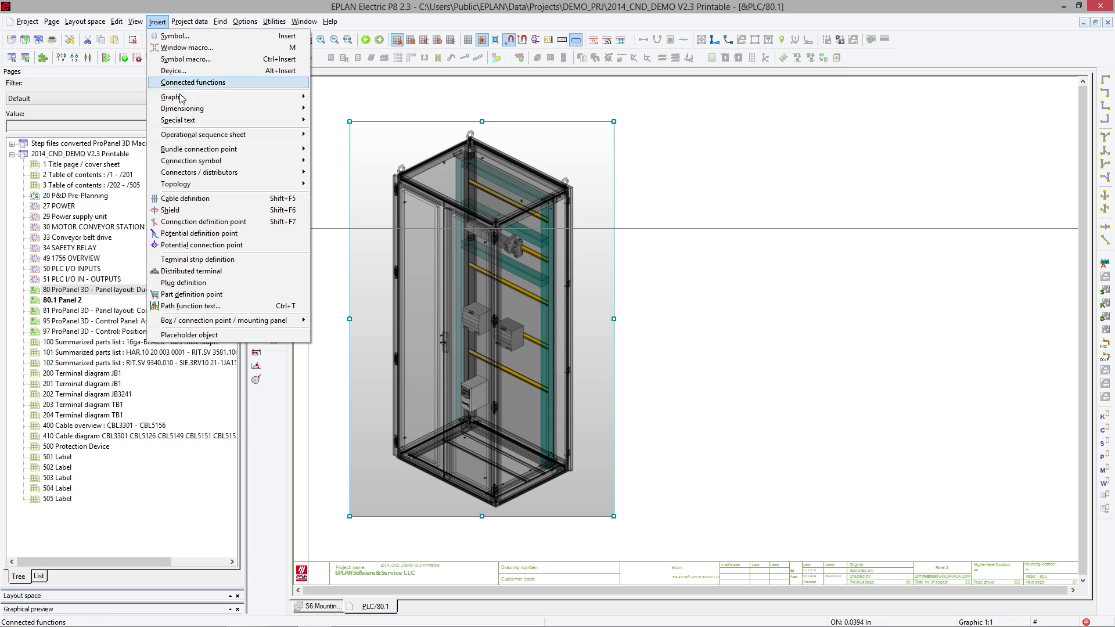
pyautogui.moveTo(215, 99)
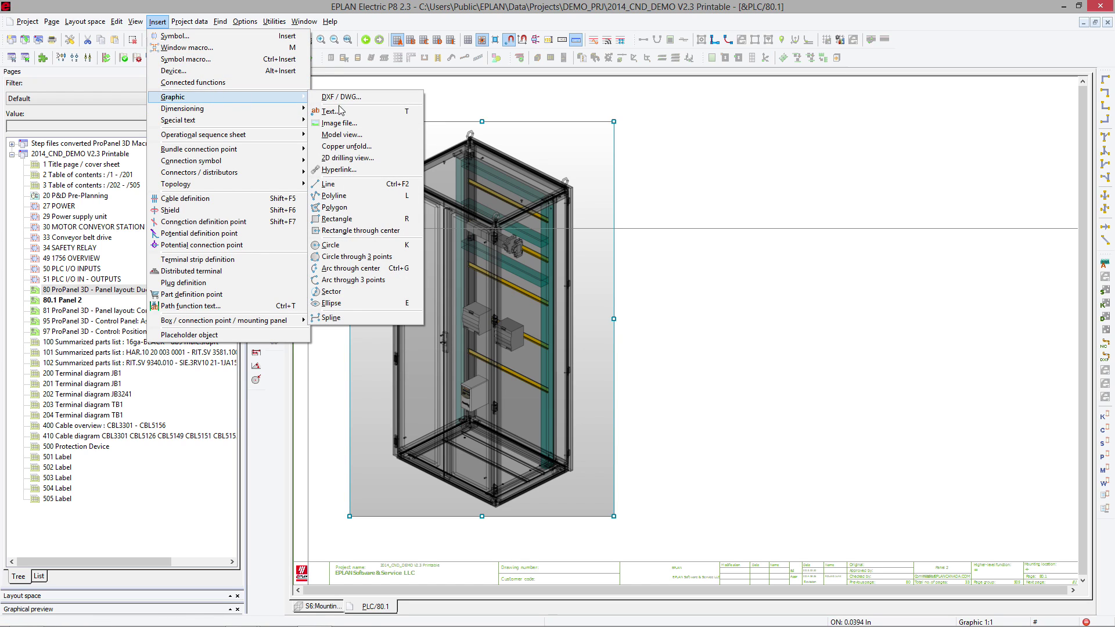
pyautogui.click(345, 134)
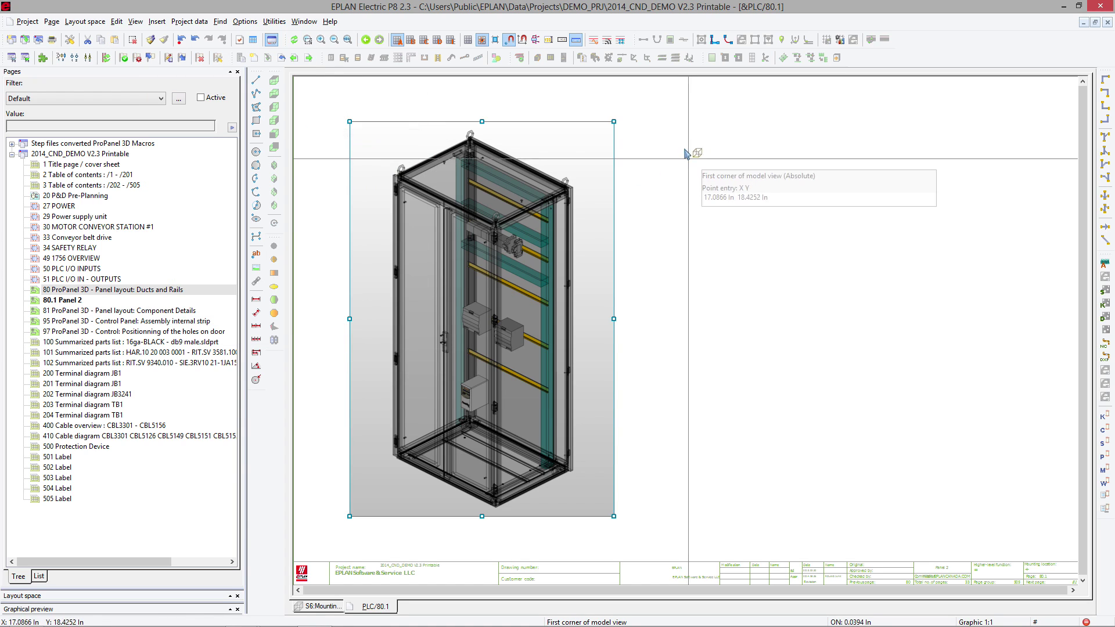
pyautogui.click(644, 122)
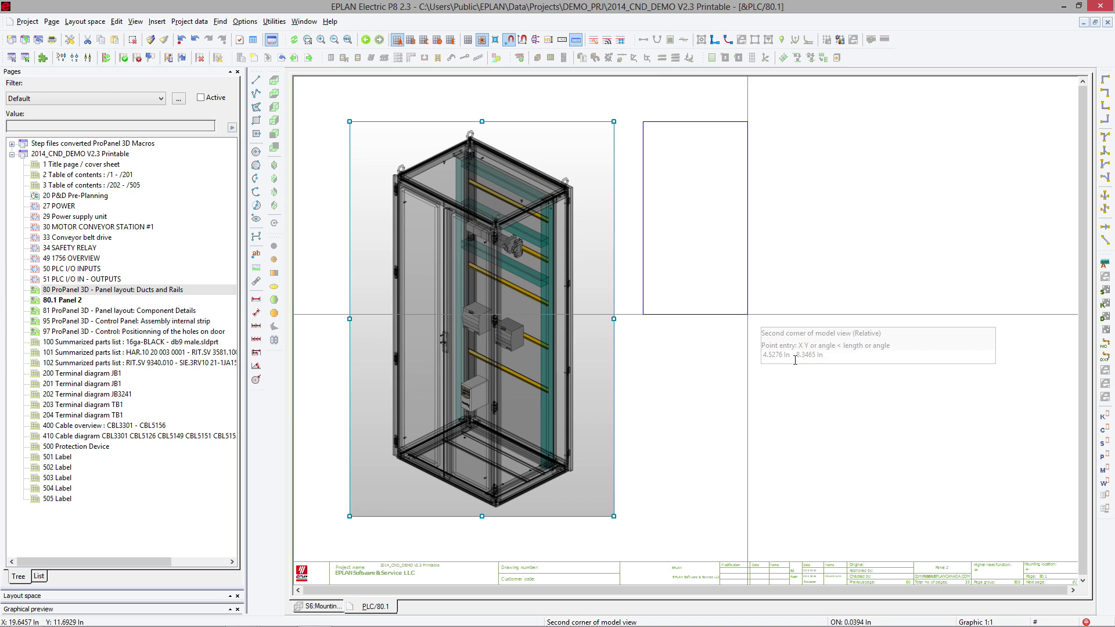
pyautogui.click(923, 527)
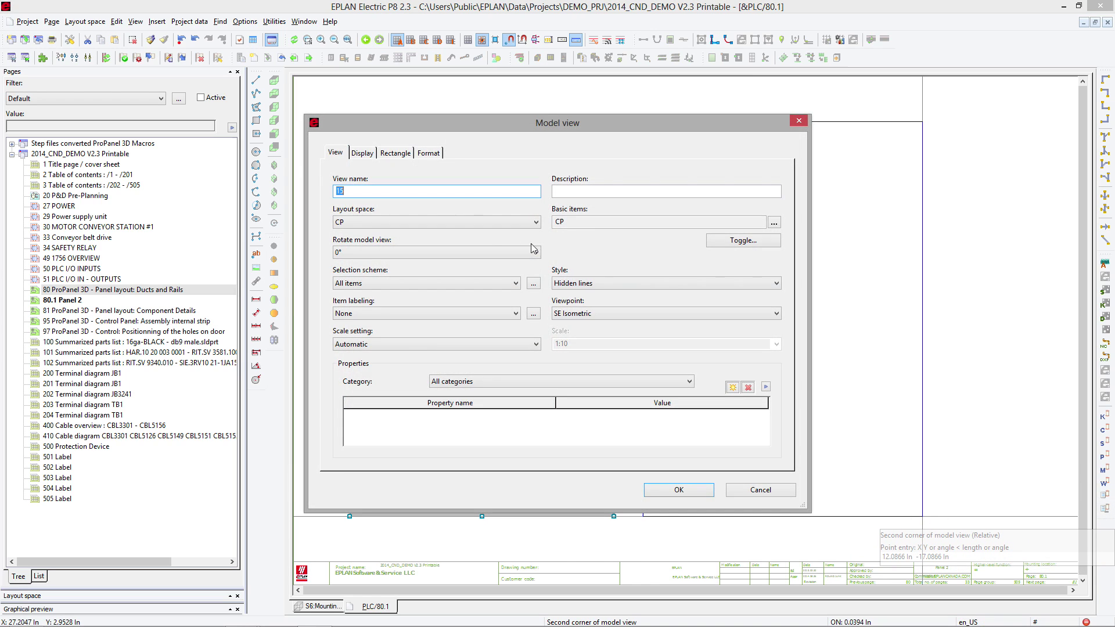
pyautogui.click(488, 222)
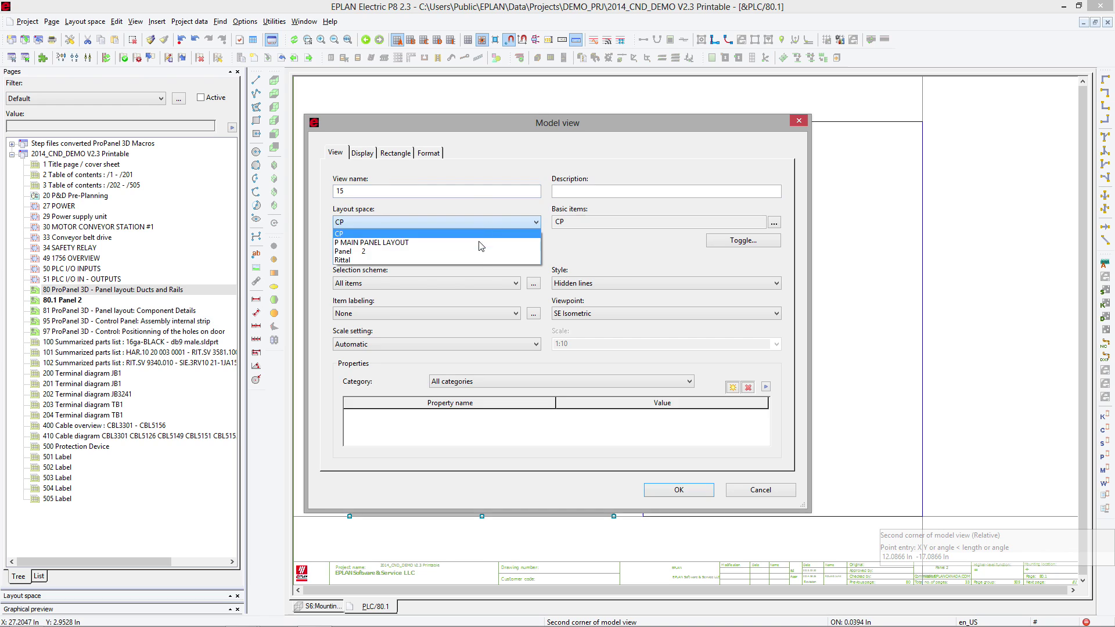
pyautogui.click(473, 243)
# Show only the mounting panel front as basic item, with Standard 1_10 item labeling.
pyautogui.click(773, 223)
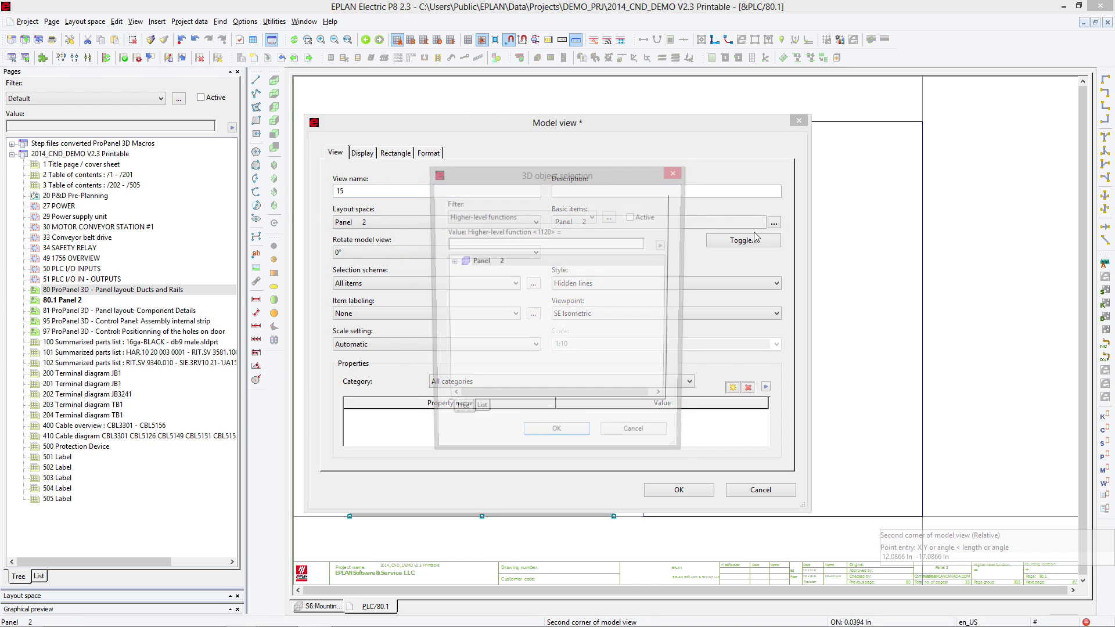
pyautogui.click(450, 263)
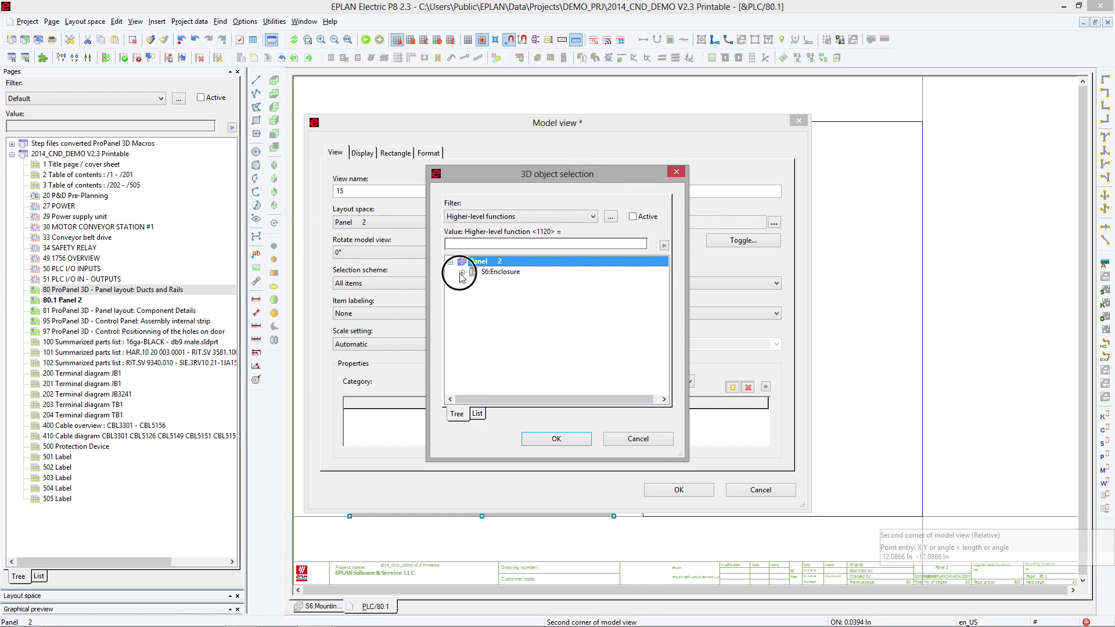
pyautogui.click(462, 273)
pyautogui.scroll(-5, 528, 334)
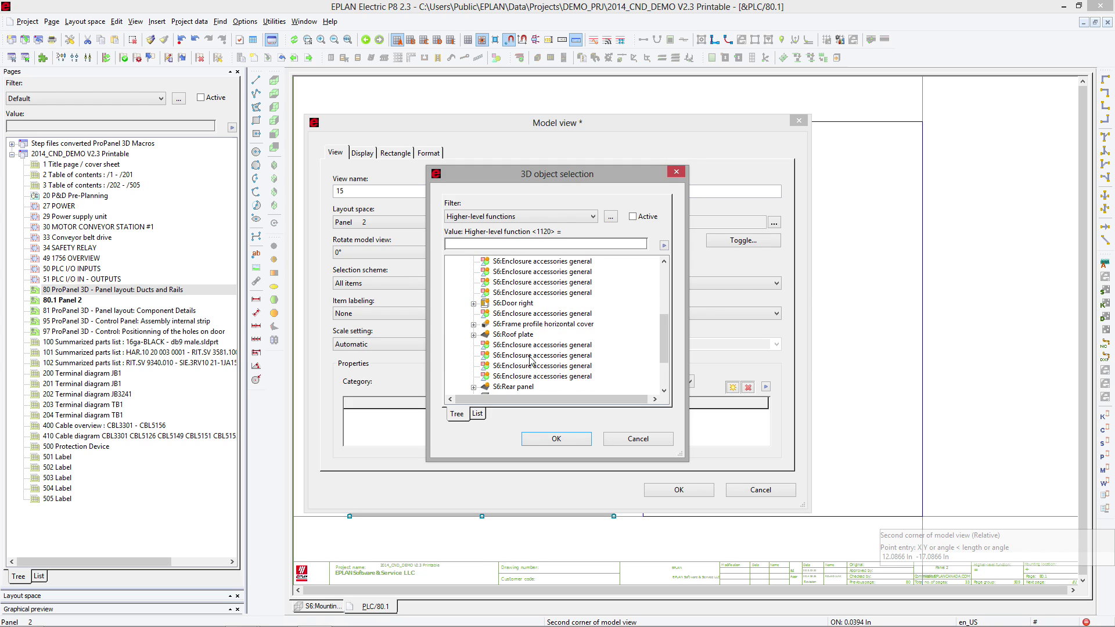
pyautogui.scroll(-1, 530, 360)
pyautogui.scroll(-1, 530, 376)
pyautogui.click(477, 335)
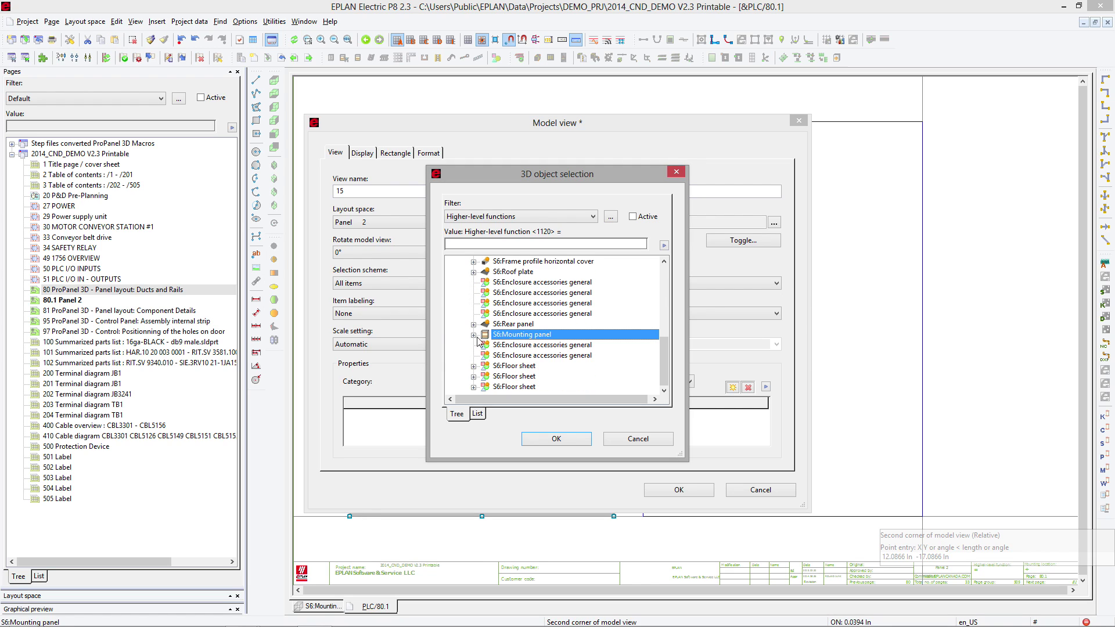
pyautogui.click(474, 335)
pyautogui.click(570, 345)
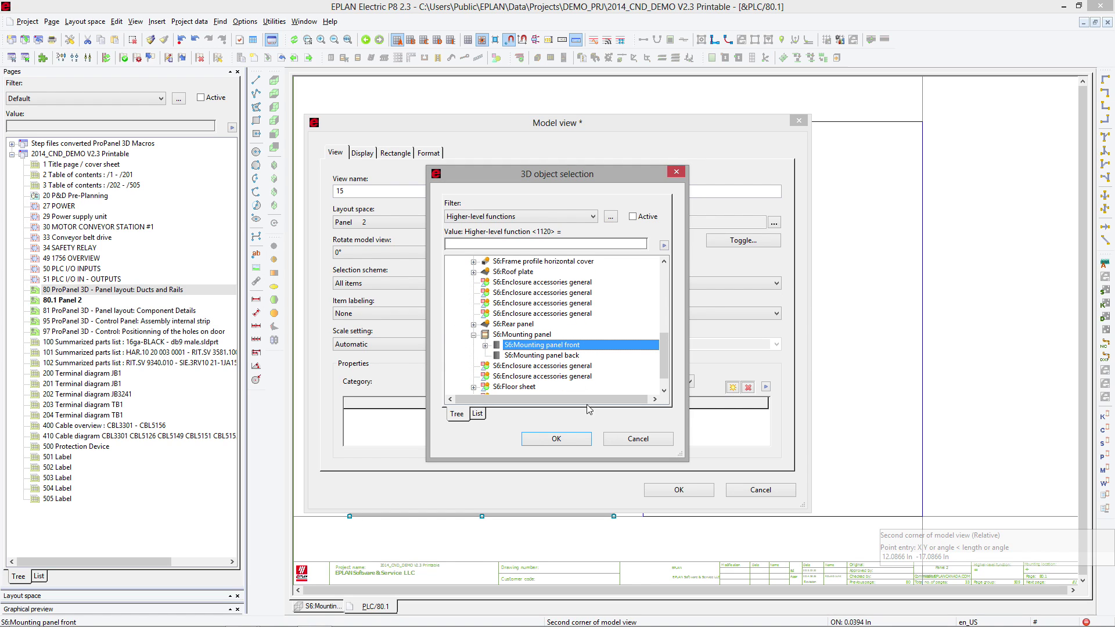
pyautogui.click(577, 444)
pyautogui.click(459, 314)
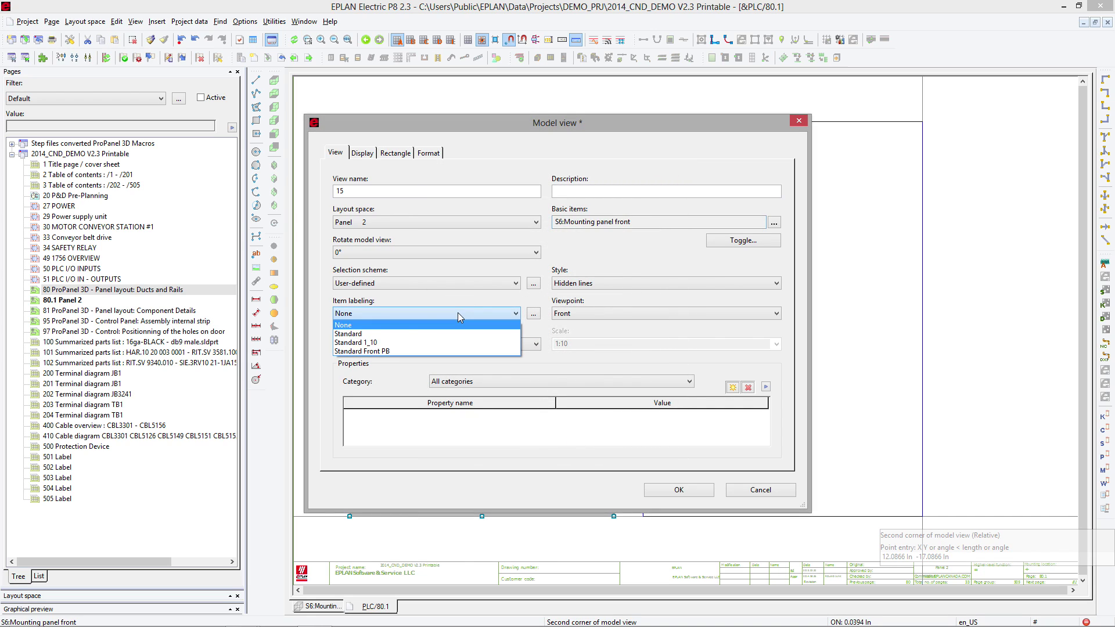
pyautogui.click(441, 343)
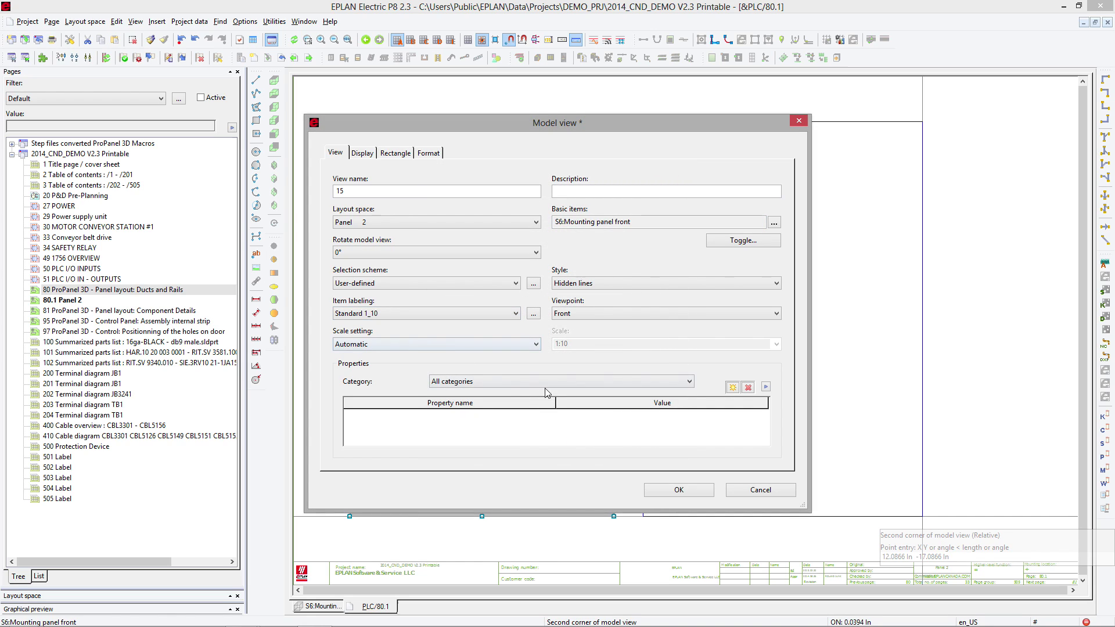
pyautogui.click(666, 493)
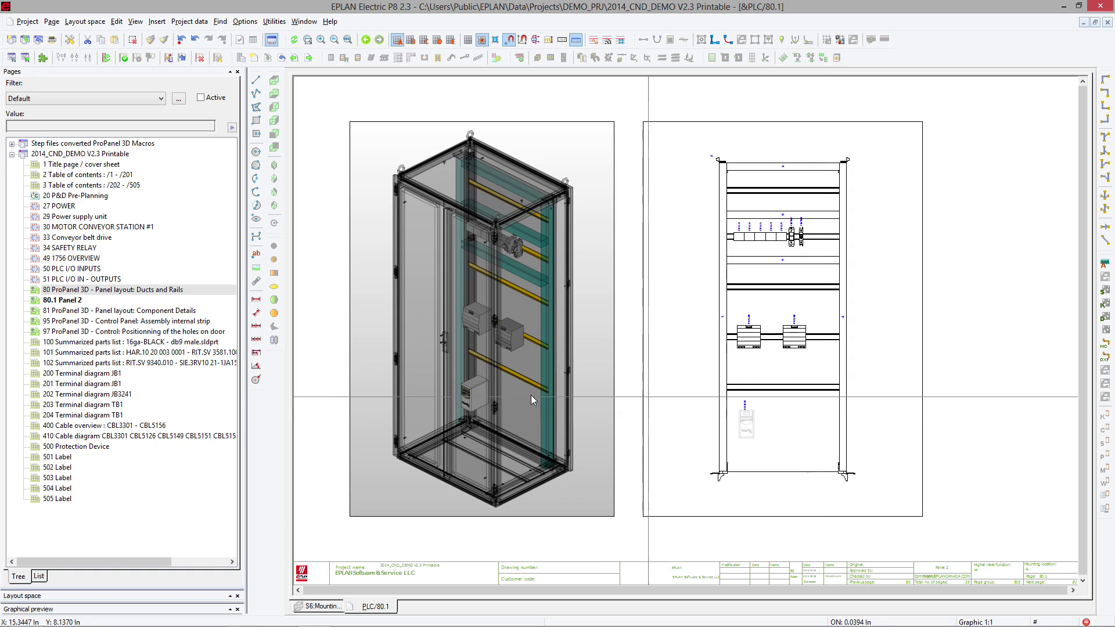
# Add a linear dimension on the left from the panel bottom up to a rail.
pyautogui.click(256, 299)
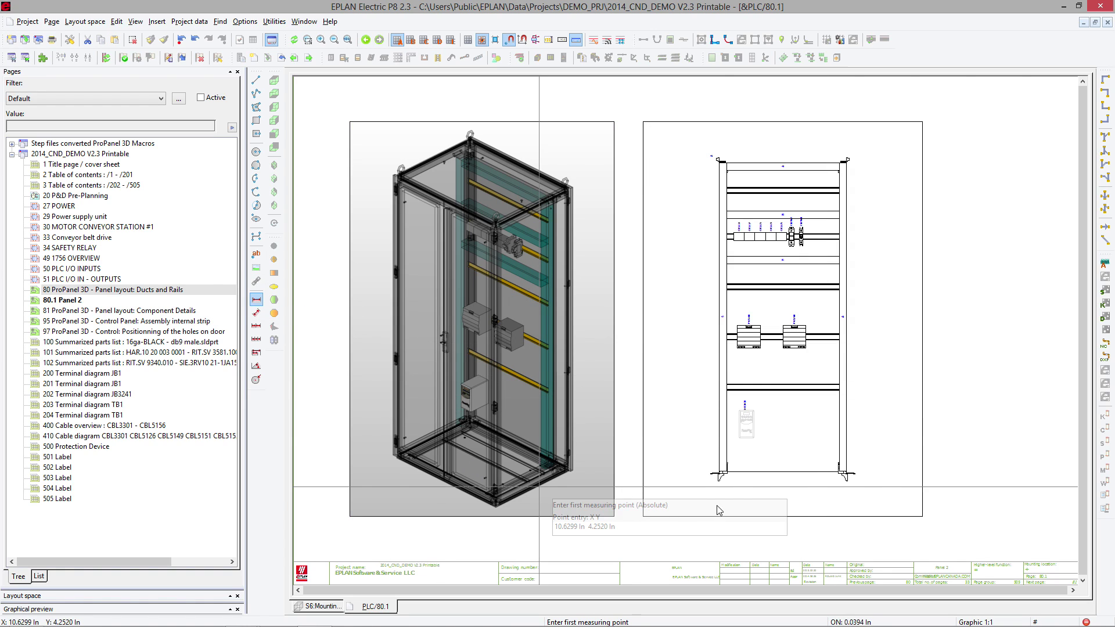
pyautogui.click(727, 472)
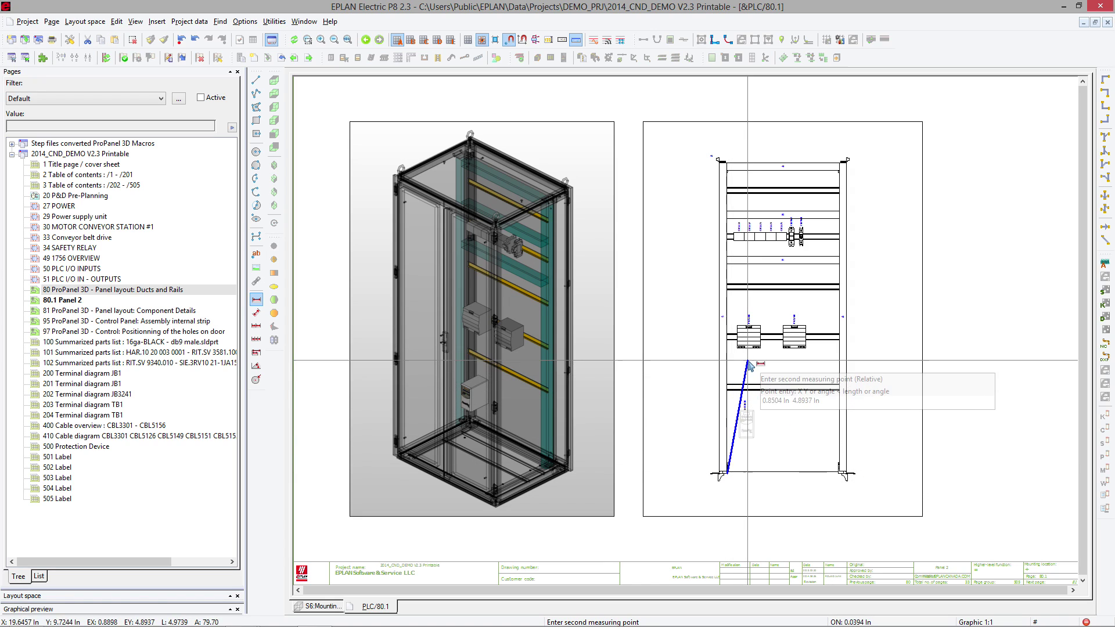
pyautogui.click(727, 336)
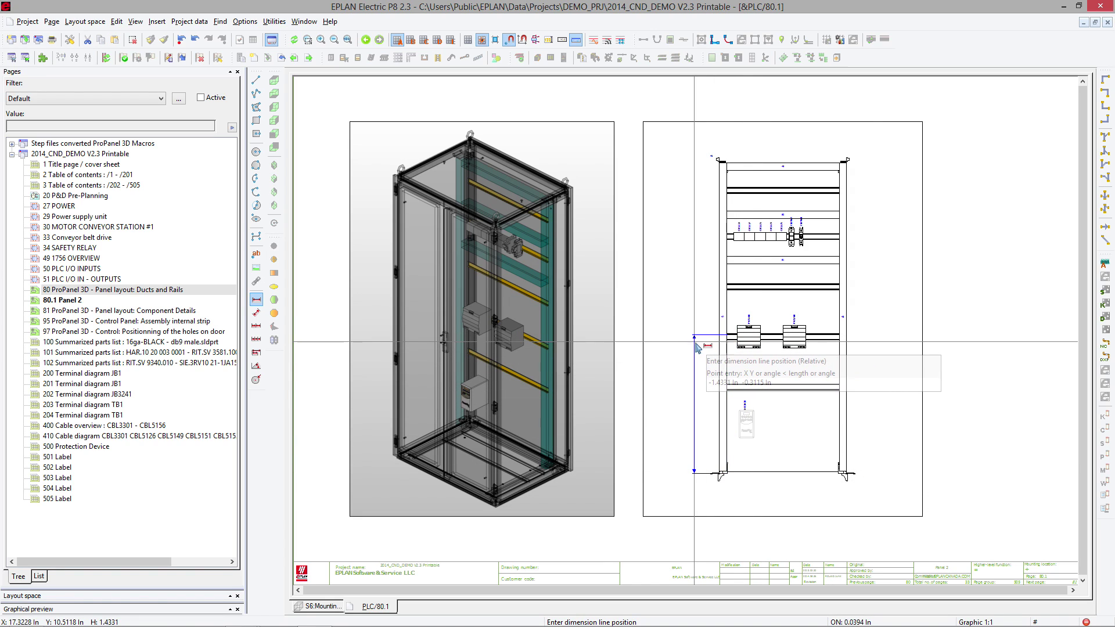
pyautogui.click(694, 406)
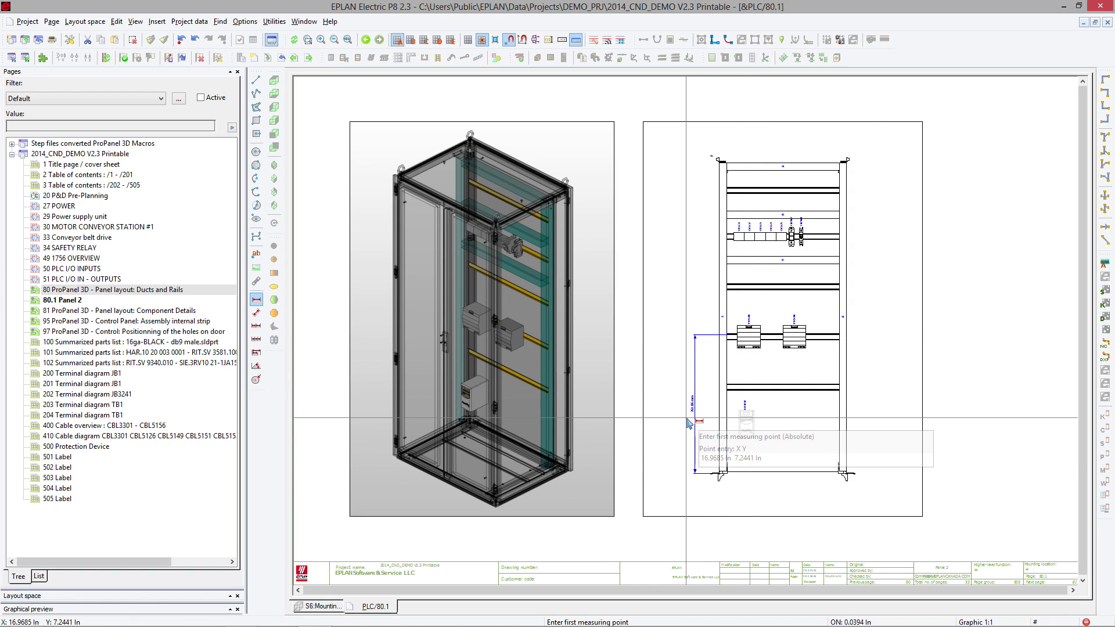
# Add a baseline dimension chain on the right from the panel bottom to each rail edge.
pyautogui.click(258, 354)
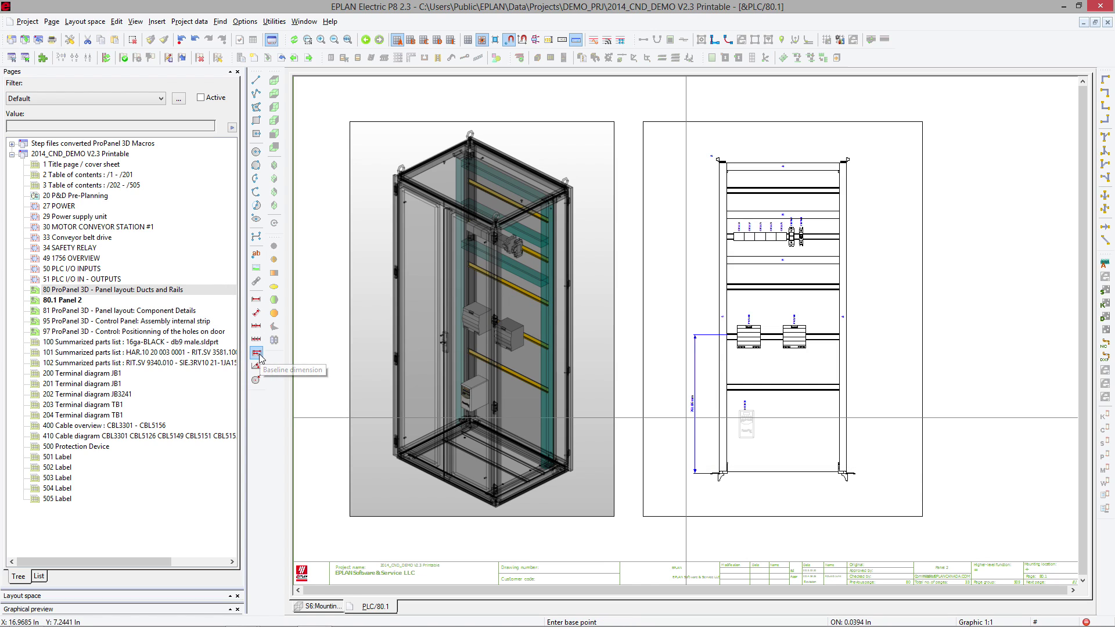
pyautogui.click(838, 469)
pyautogui.click(840, 388)
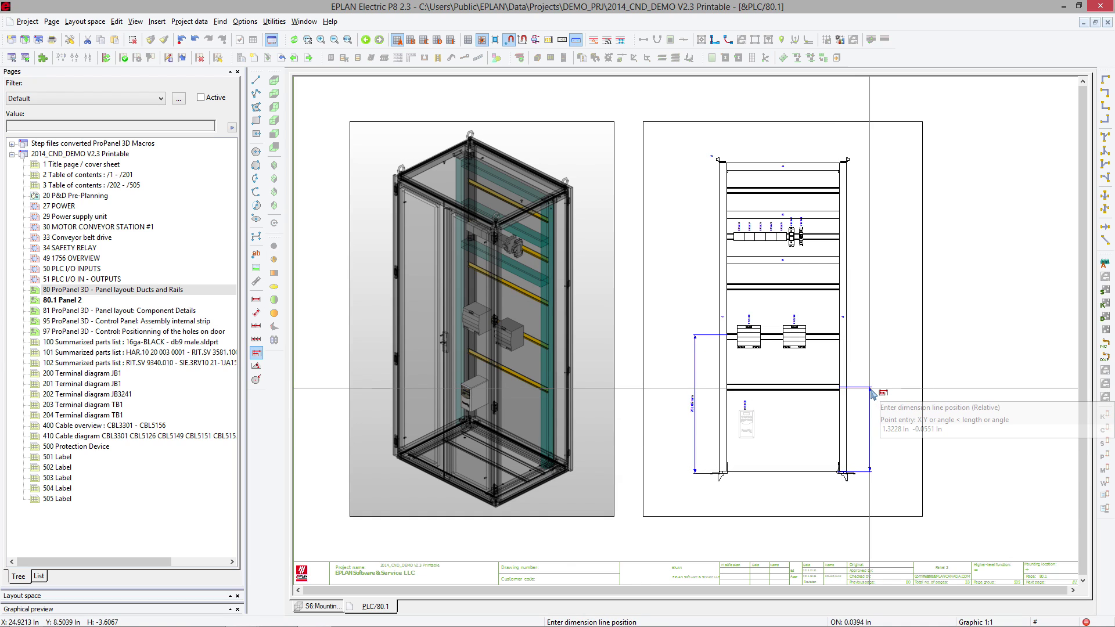
pyautogui.click(871, 393)
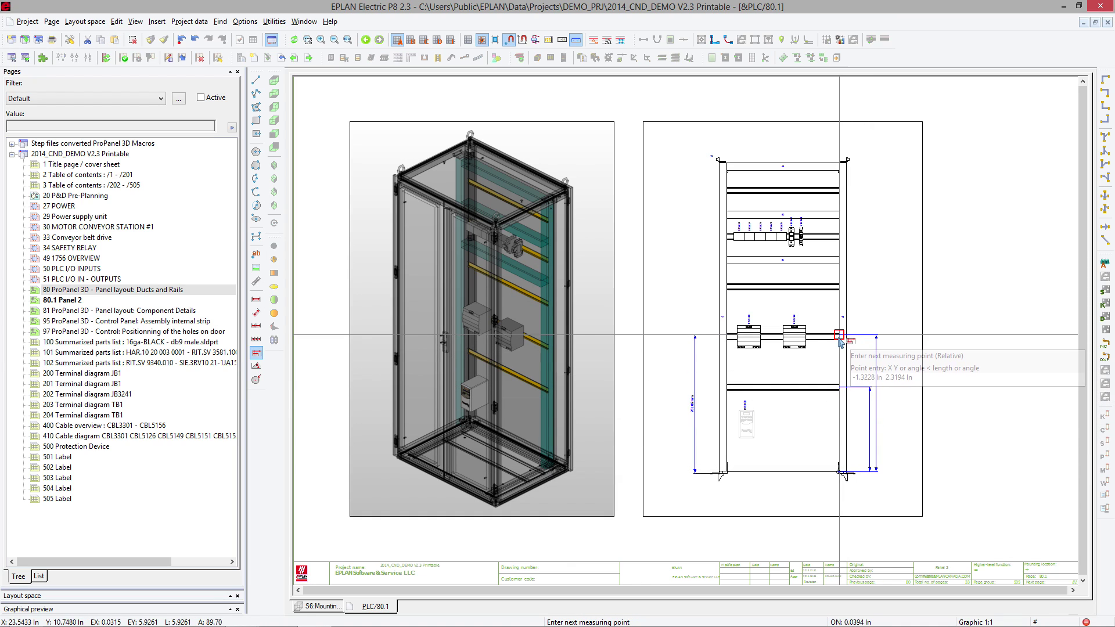
pyautogui.scroll(5, 840, 340)
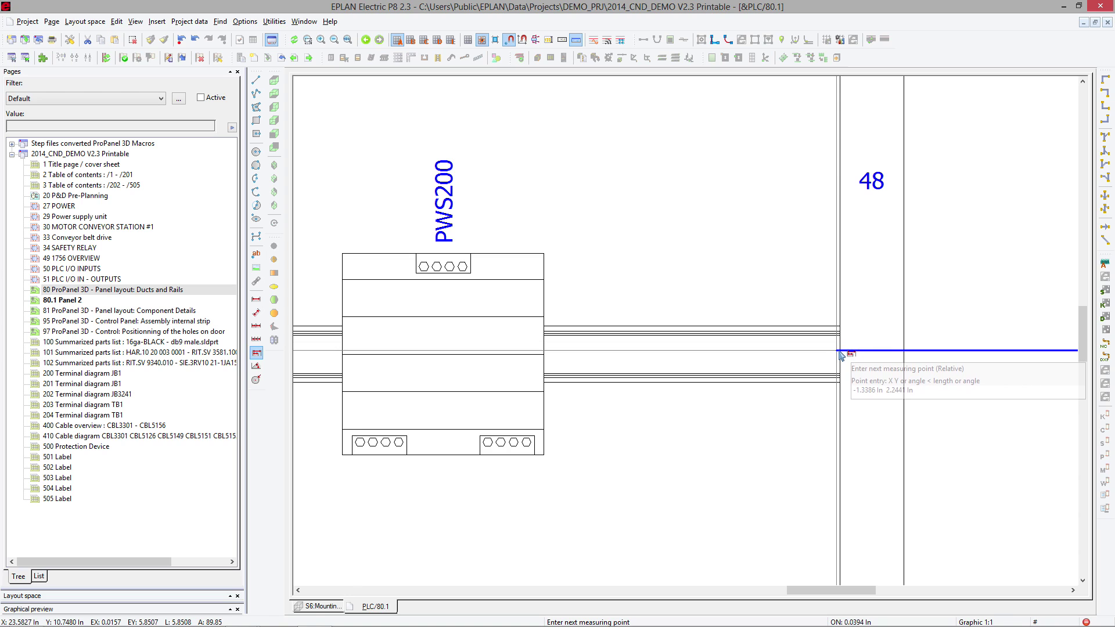
pyautogui.scroll(-5, 813, 313)
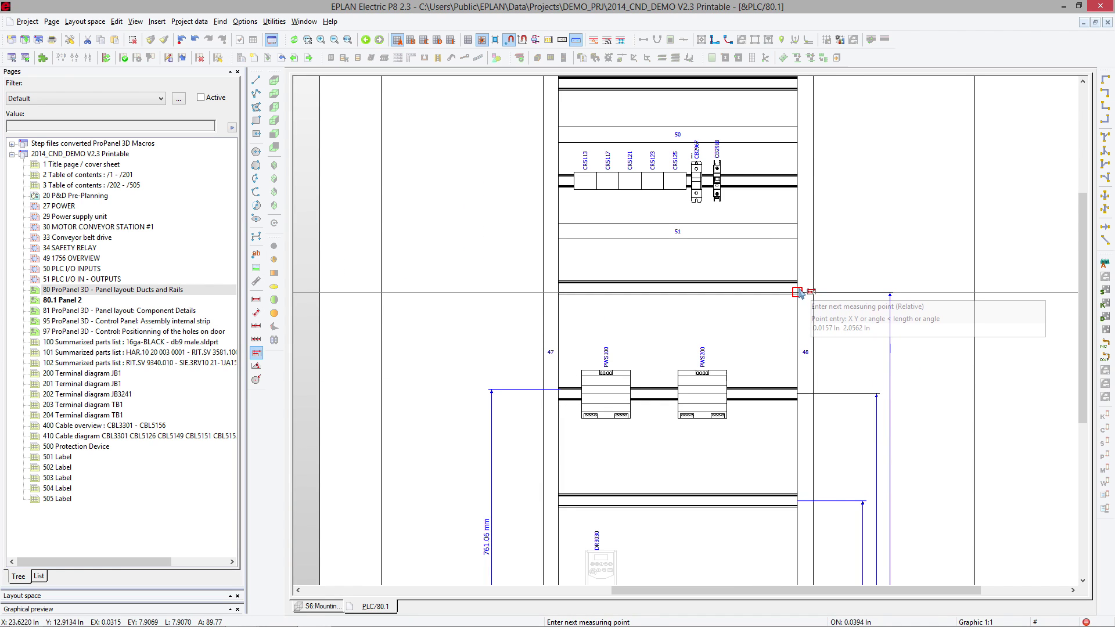
pyautogui.scroll(3, 798, 290)
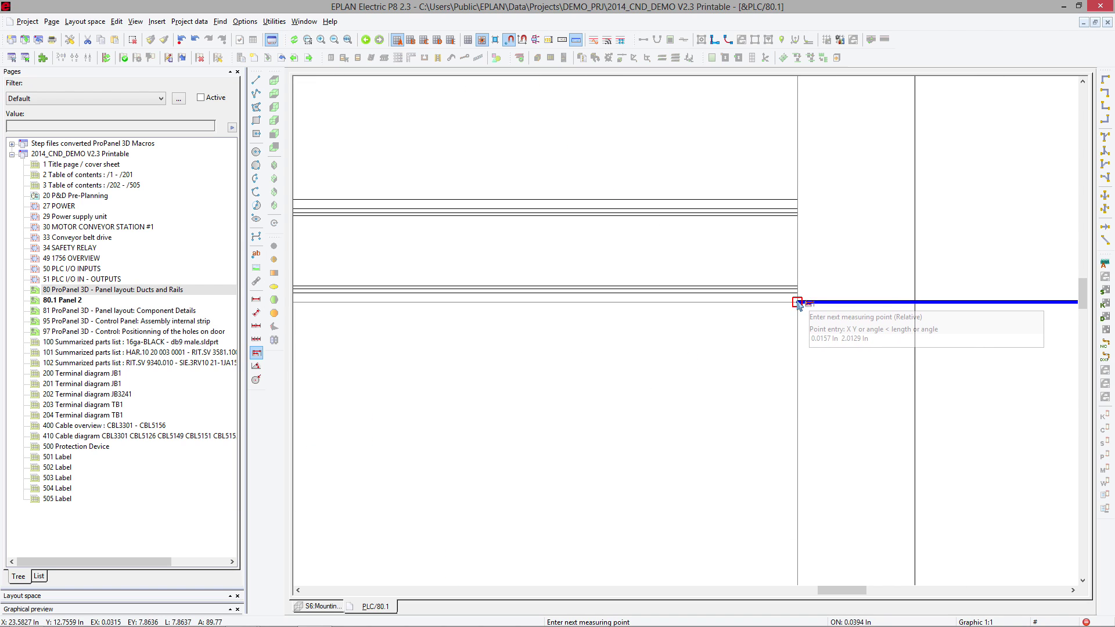
pyautogui.scroll(-5, 797, 303)
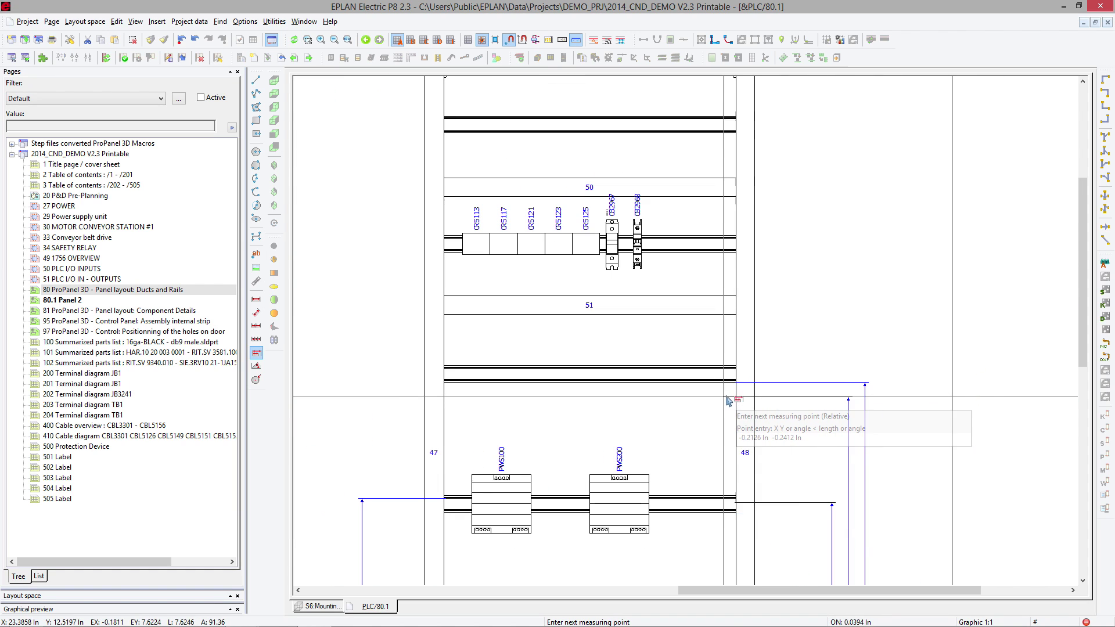
pyautogui.click(739, 315)
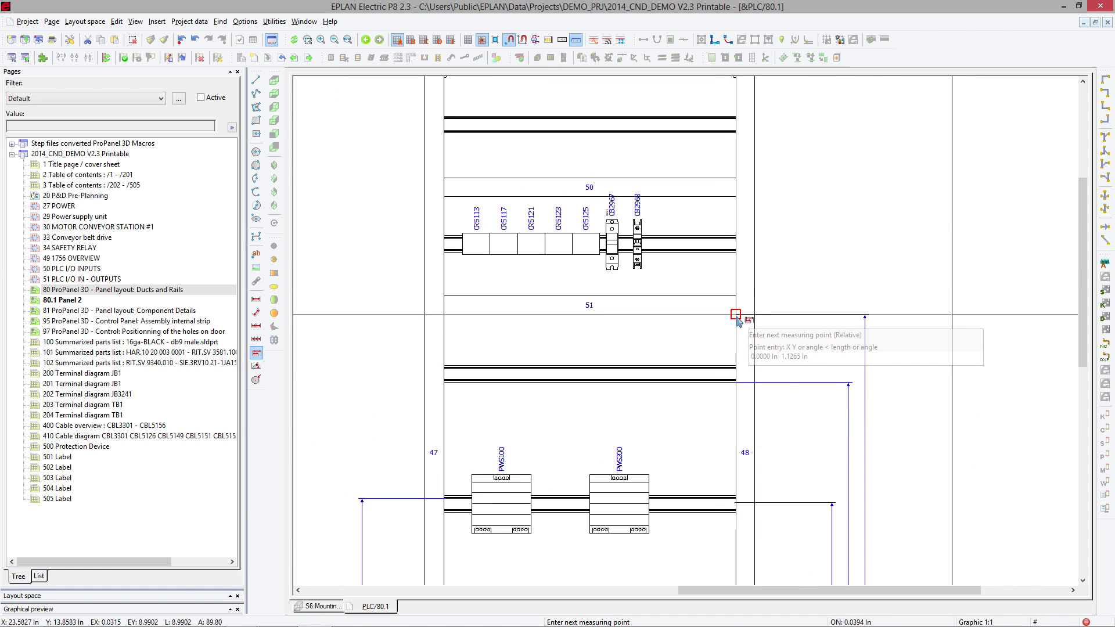
pyautogui.click(738, 254)
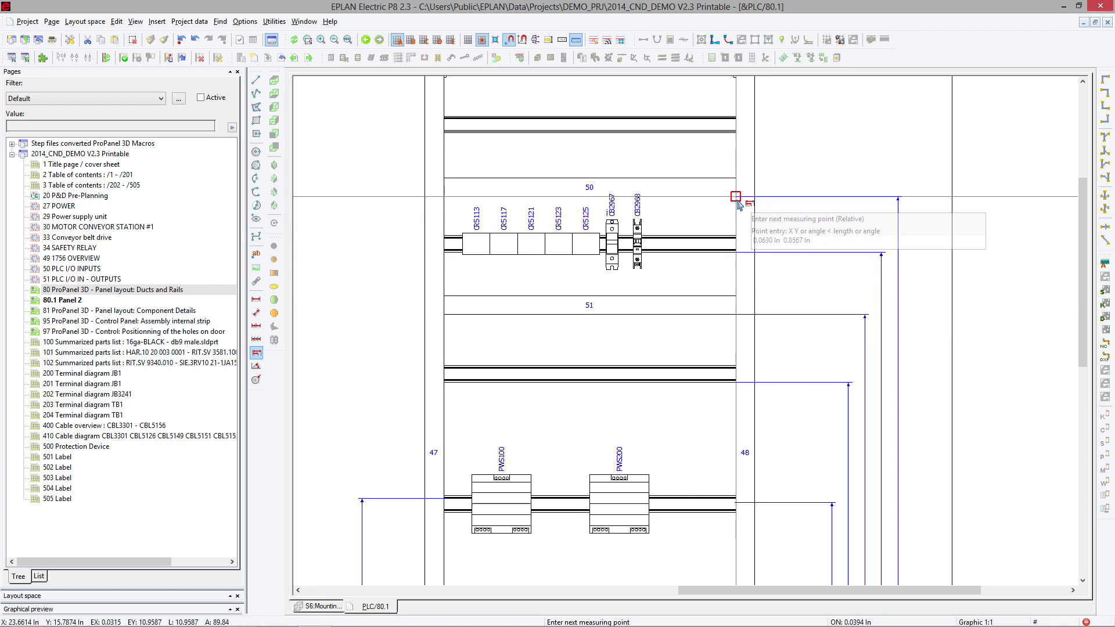
pyautogui.click(736, 198)
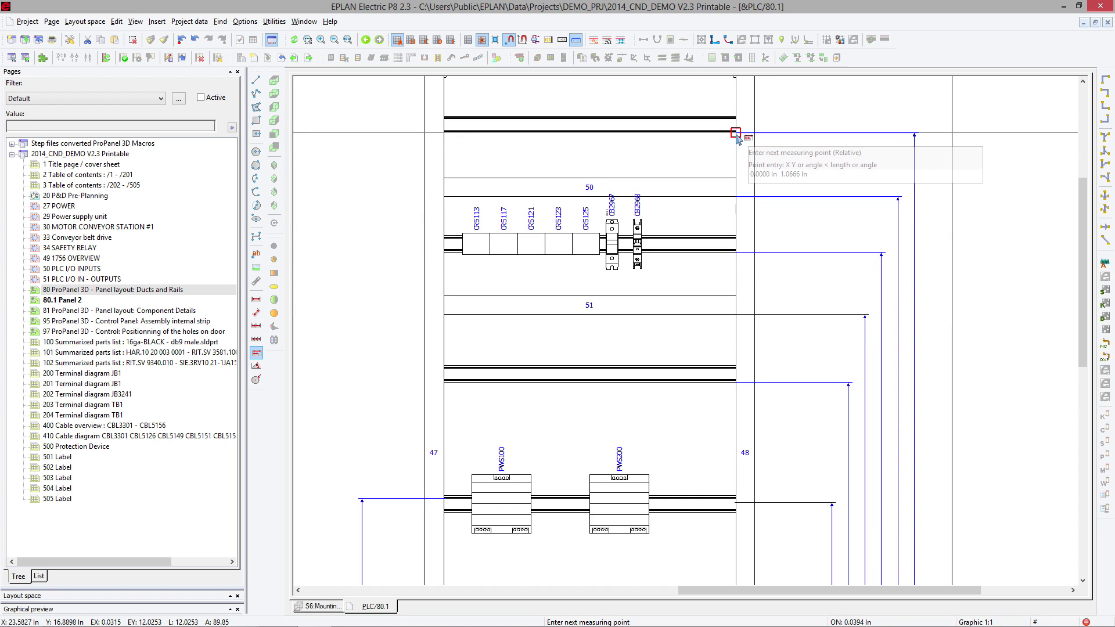
pyautogui.click(735, 133)
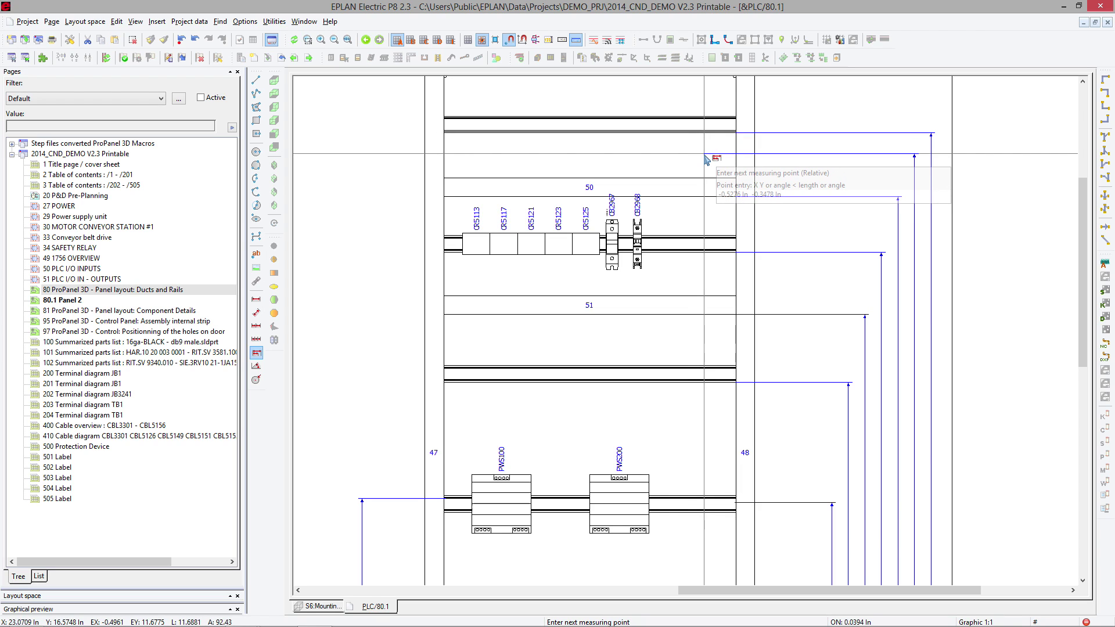
pyautogui.press('Escape')
# Make the left 761.06 mm dimension display two units, reading 761.06 mm [29.96"].
pyautogui.scroll(-3, 706, 158)
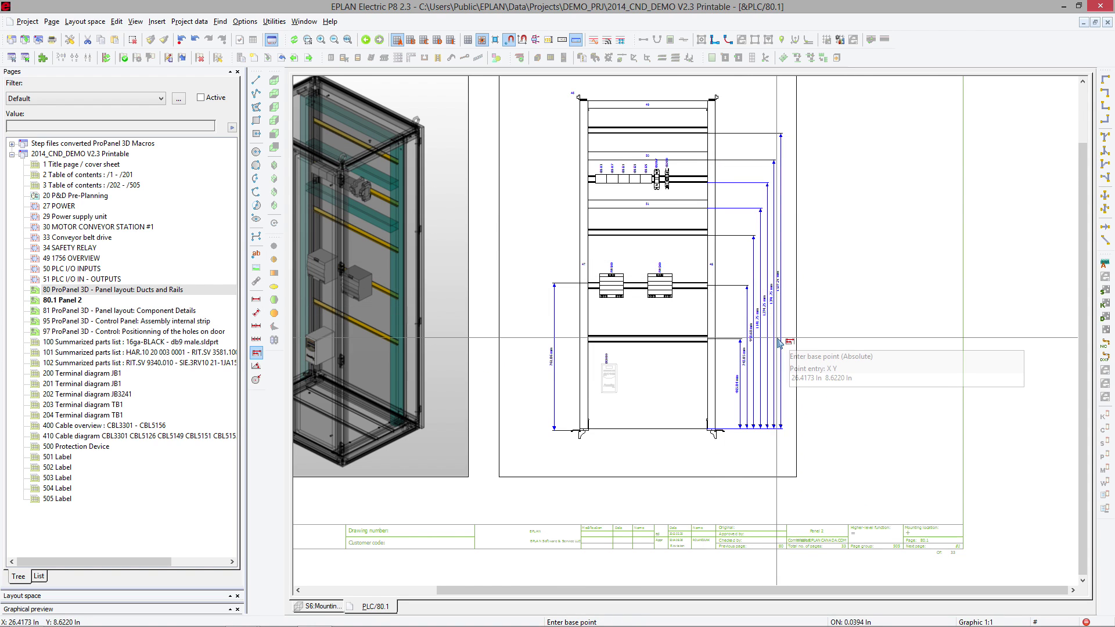
pyautogui.press('Escape')
pyautogui.hotkey('ctrl', 'a')
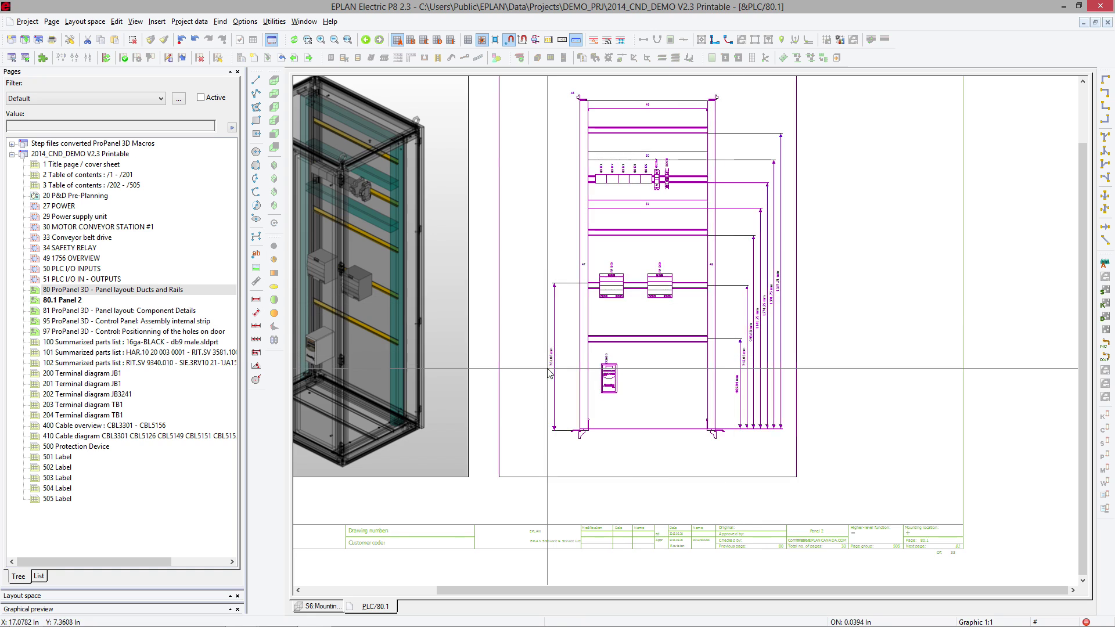
pyautogui.doubleClick(553, 375)
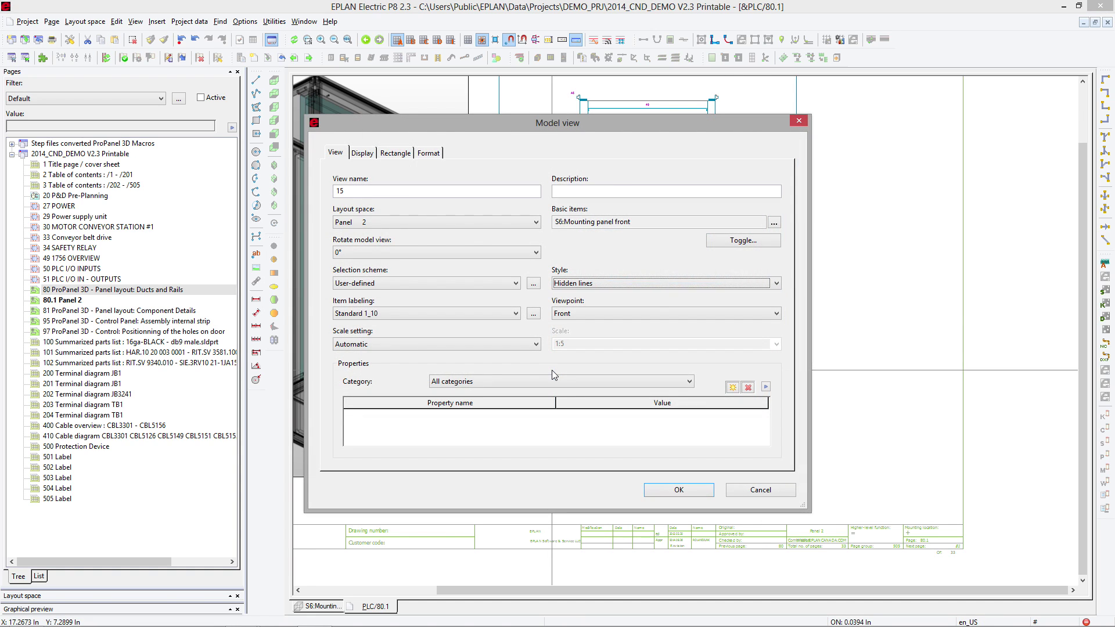
pyautogui.press('Return')
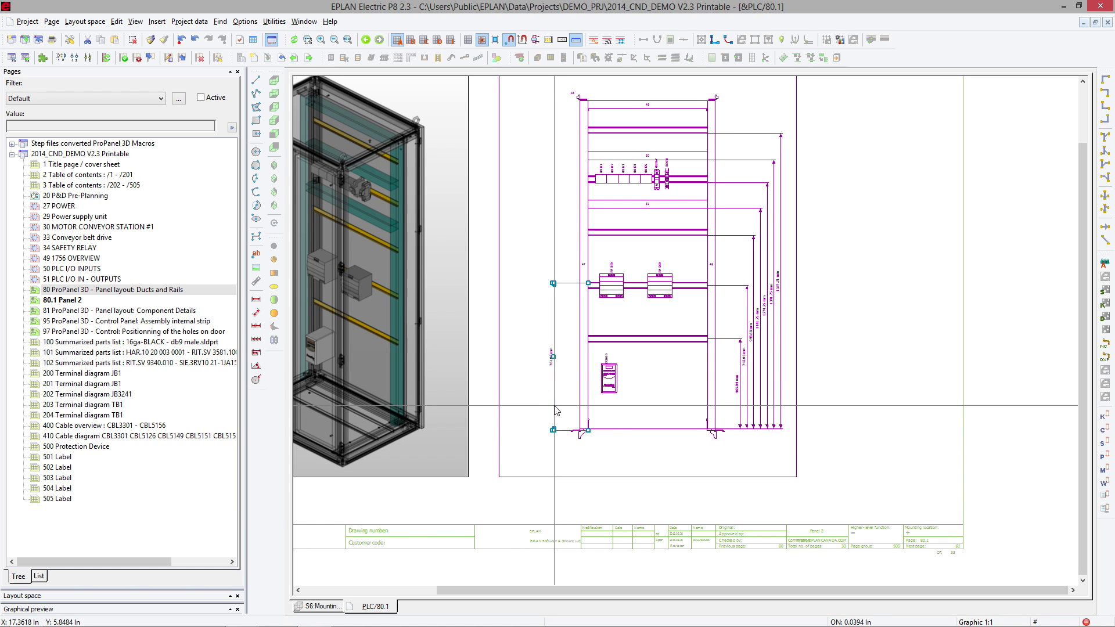
pyautogui.doubleClick(555, 427)
pyautogui.click(615, 341)
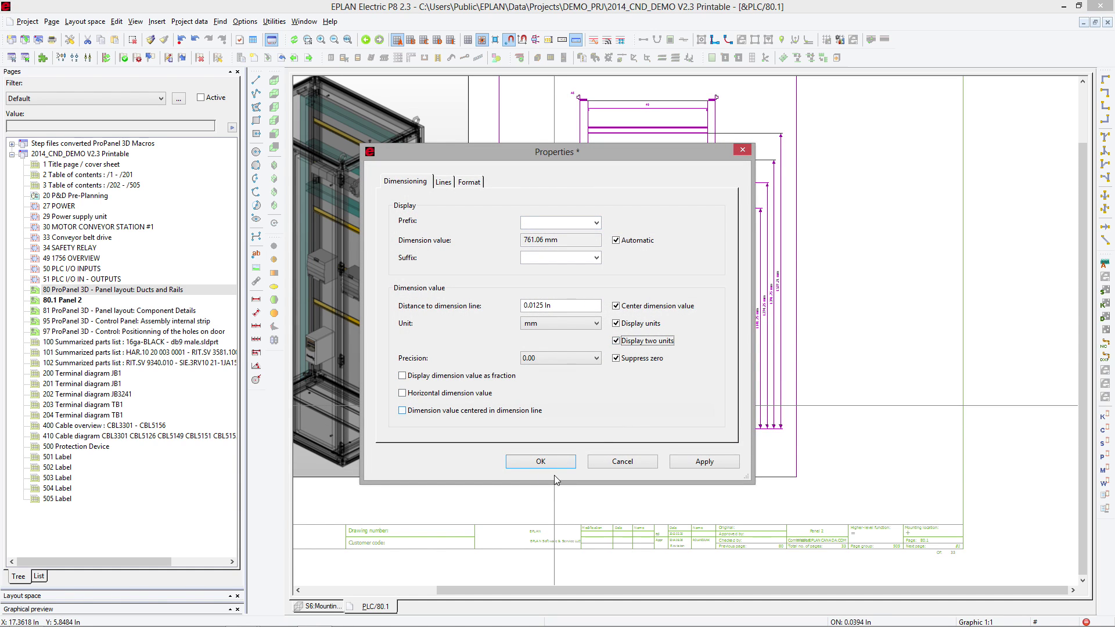
pyautogui.click(540, 462)
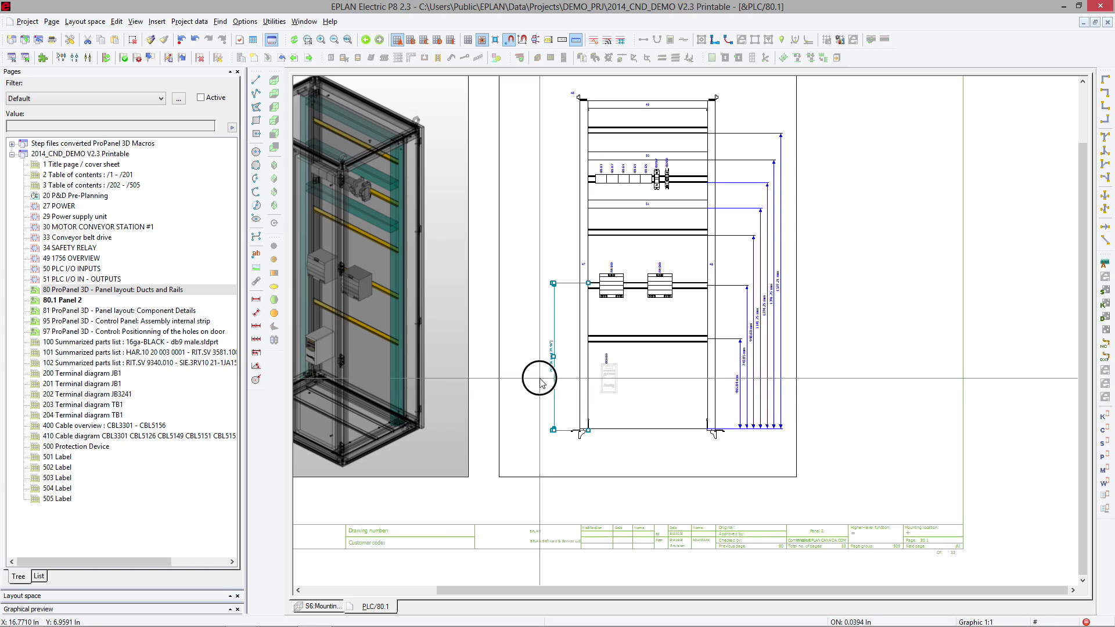
pyautogui.scroll(3, 549, 355)
pyautogui.scroll(1, 547, 355)
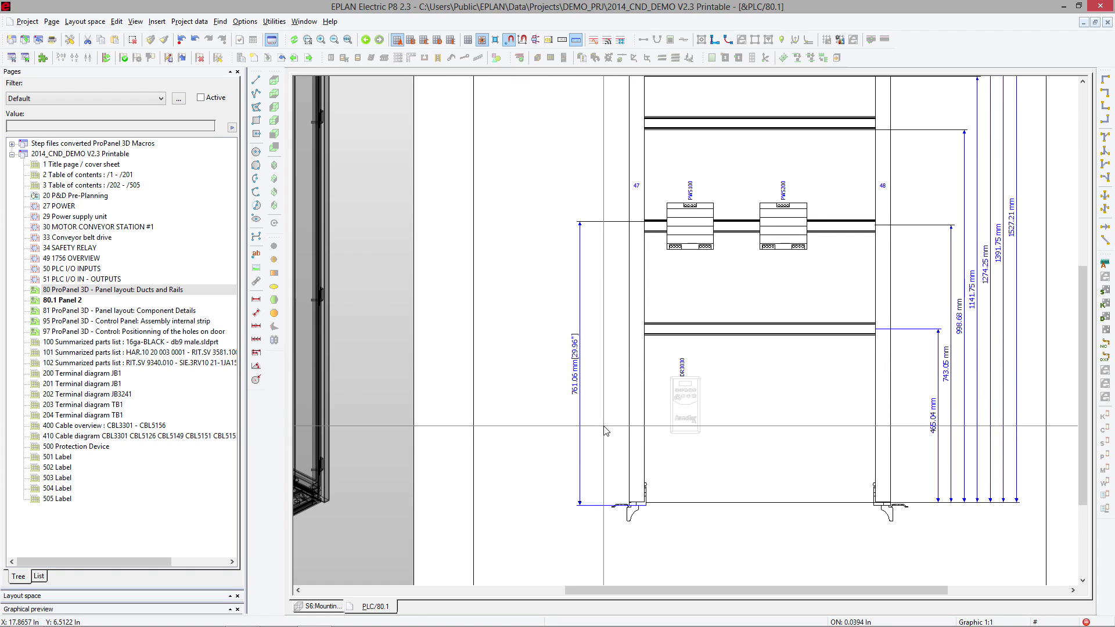
# Shift the cabinet and panel views left and narrow the panel view's frame beside the cabinet.
pyautogui.click(348, 40)
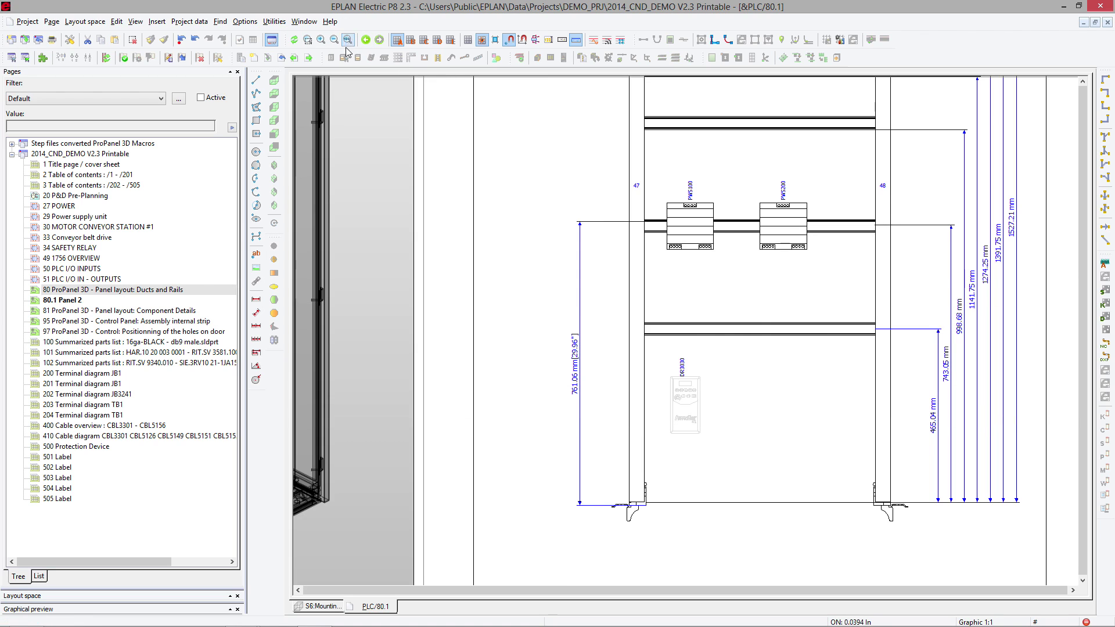
pyautogui.scroll(-2, 1009, 140)
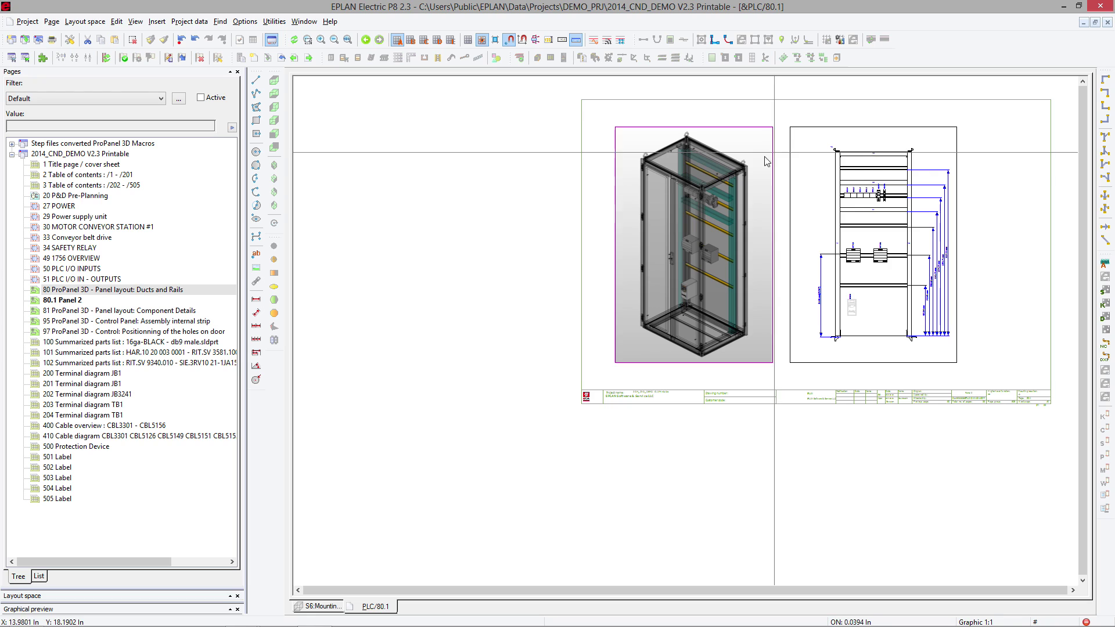
pyautogui.moveTo(742, 172); pyautogui.dragTo(718, 173)
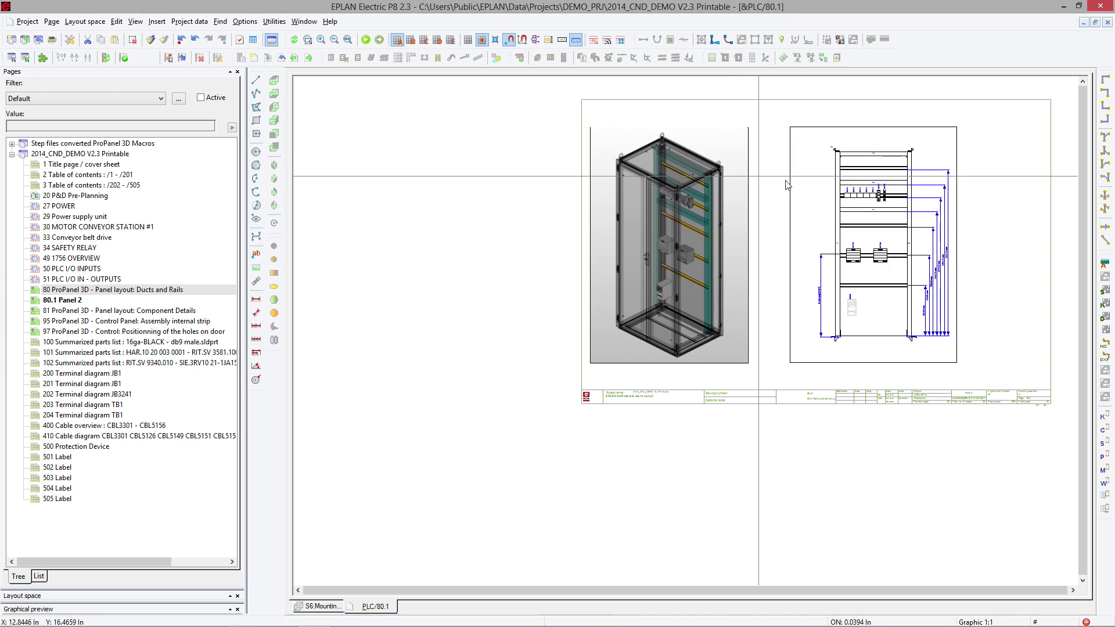
pyautogui.click(794, 192)
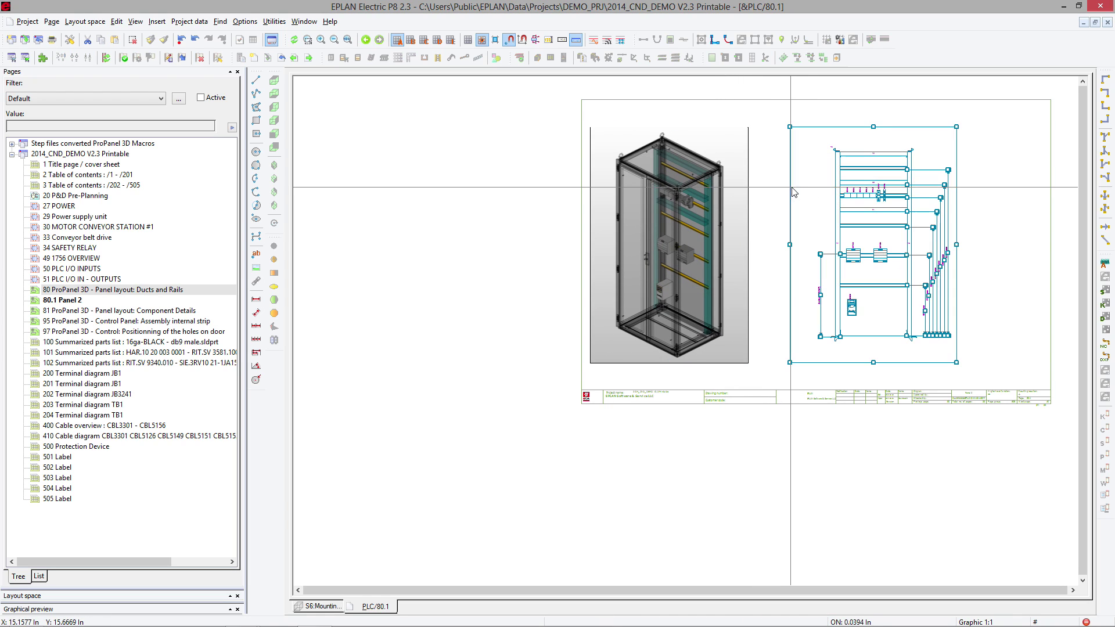
pyautogui.moveTo(791, 187); pyautogui.dragTo(757, 187)
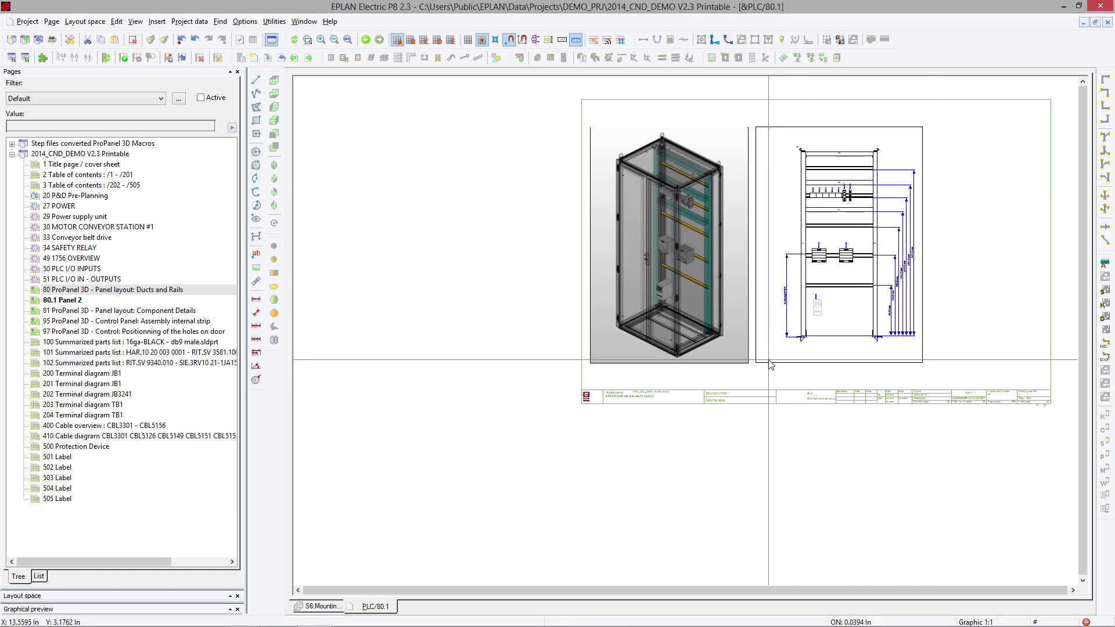
pyautogui.click(755, 212)
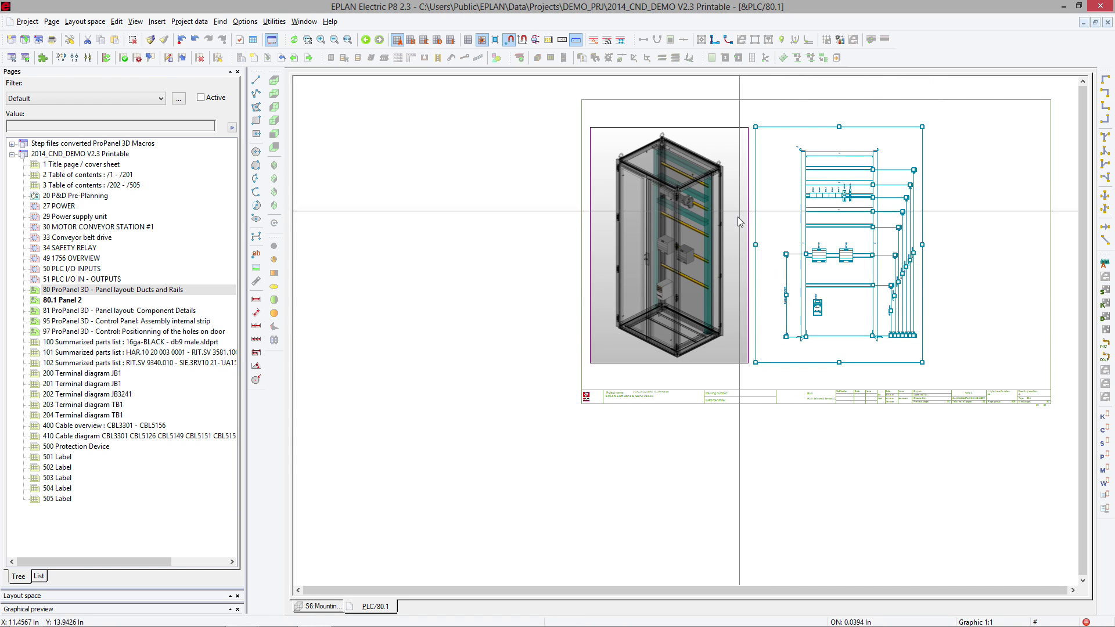
pyautogui.moveTo(754, 244)
pyautogui.mouseDown()
pyautogui.moveTo(772, 244)
pyautogui.moveTo(754, 251)
pyautogui.mouseUp()
pyautogui.click(754, 251)
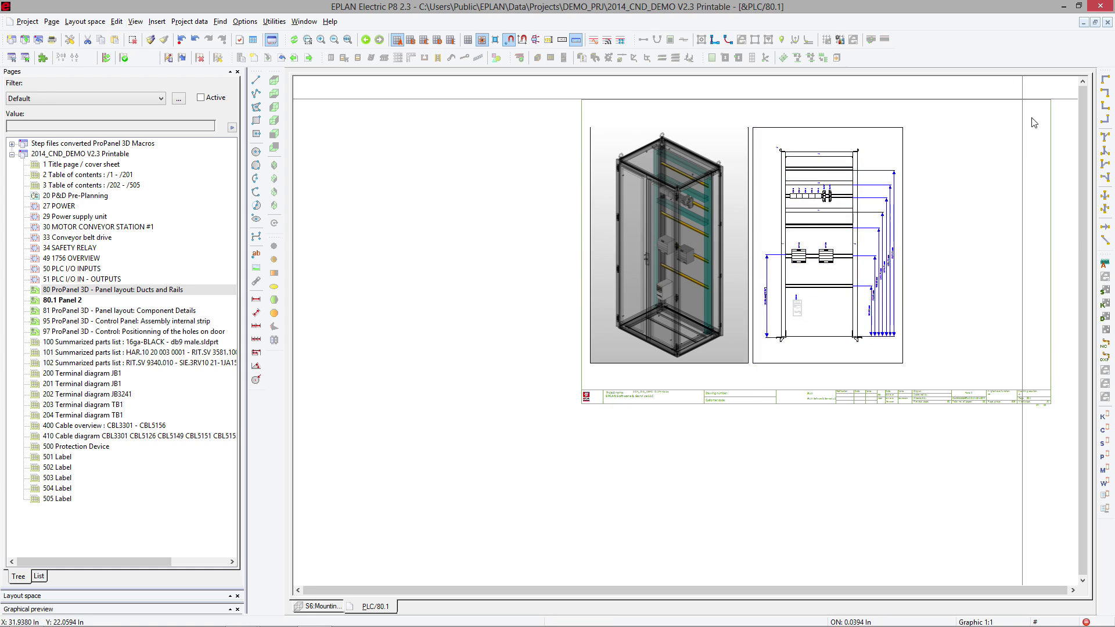
# Create a new Enclosure legend report with Manual placement output and manual view selection.
pyautogui.click(351, 40)
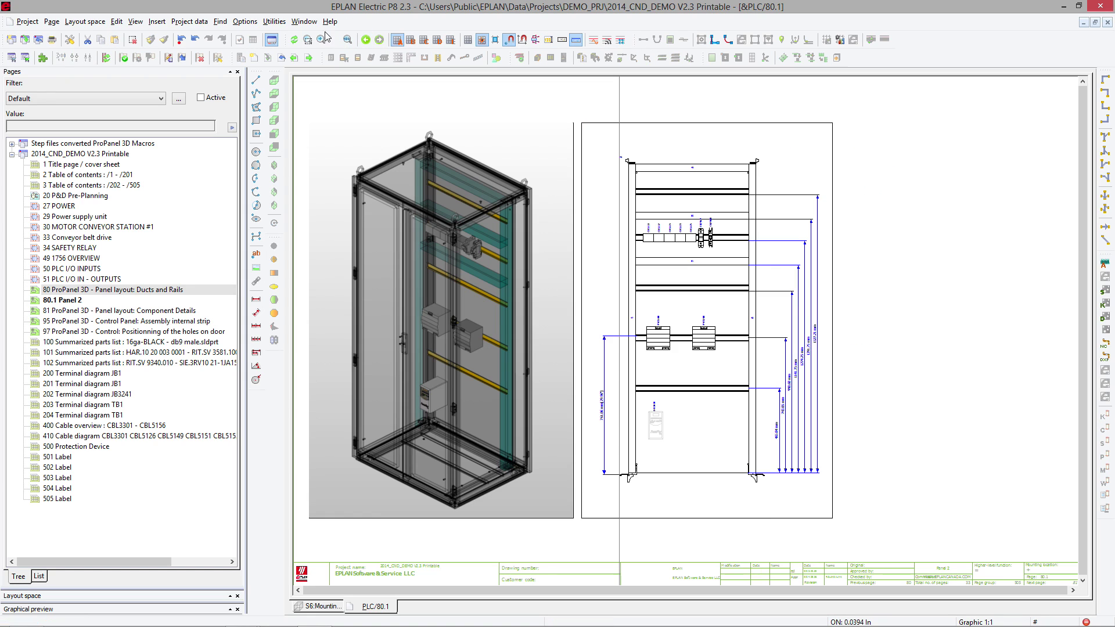
pyautogui.click(259, 28)
pyautogui.moveTo(302, 33)
pyautogui.click(529, 119)
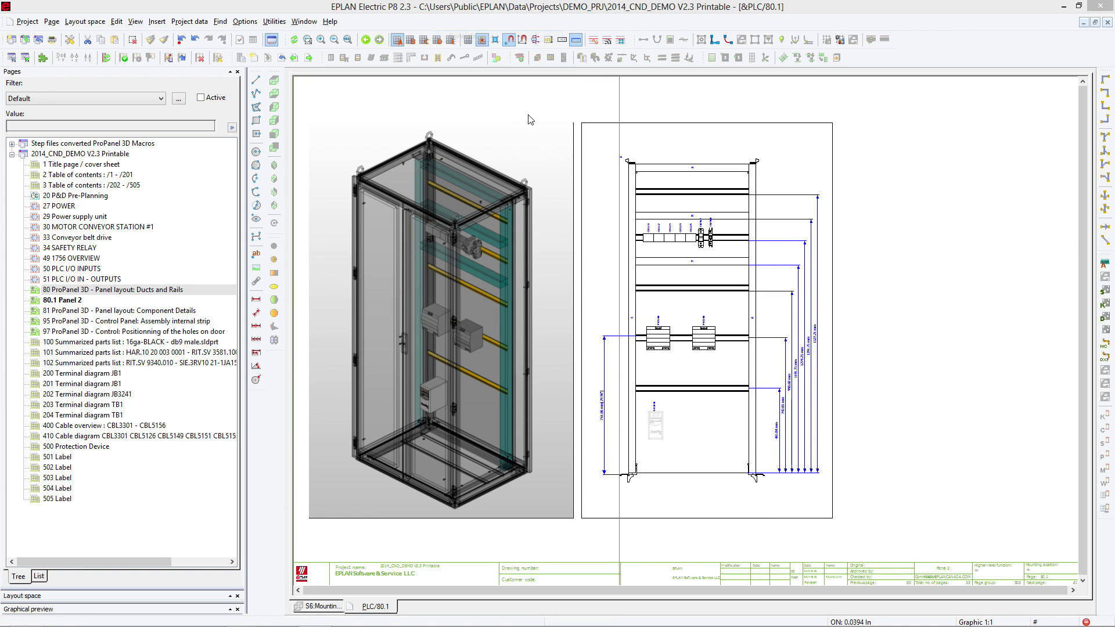
pyautogui.click(349, 199)
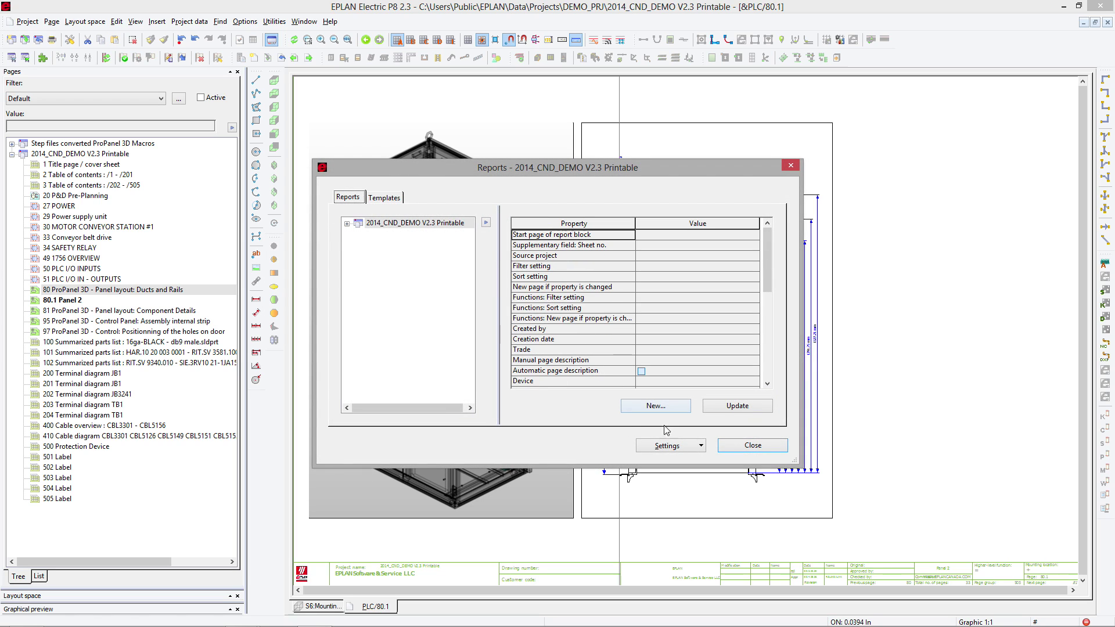
pyautogui.click(664, 406)
pyautogui.click(607, 210)
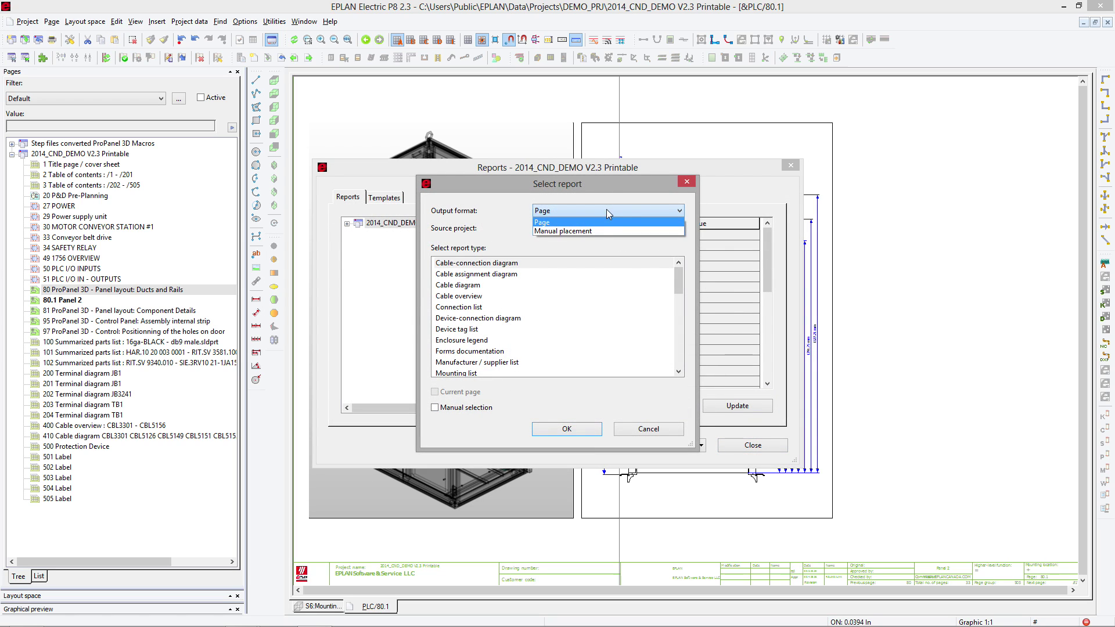
pyautogui.click(598, 228)
pyautogui.click(478, 308)
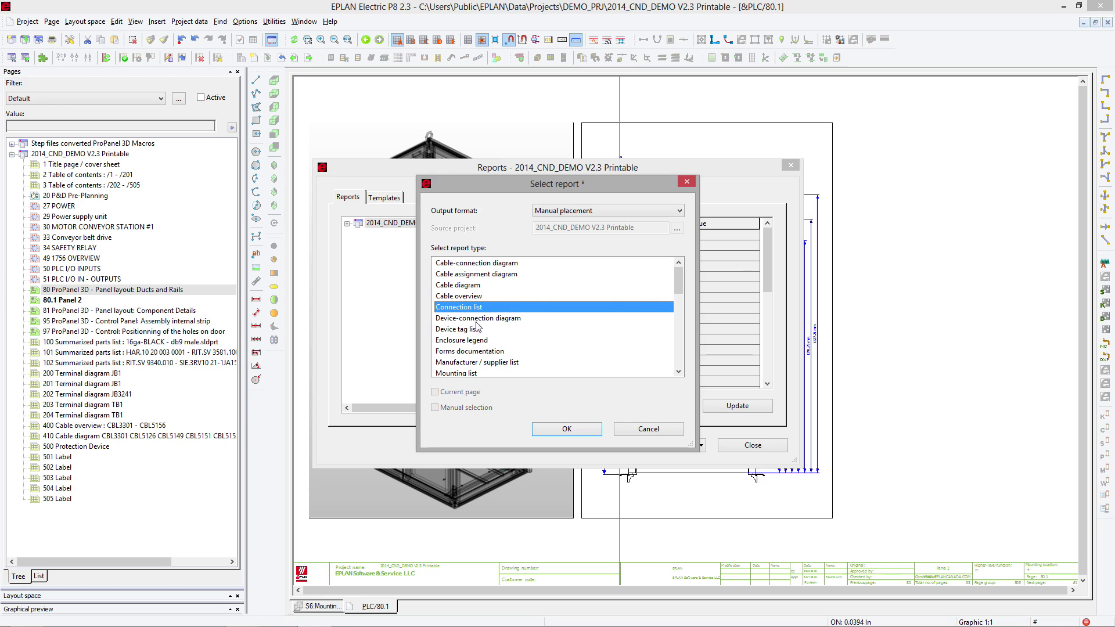
pyautogui.click(470, 341)
pyautogui.click(465, 408)
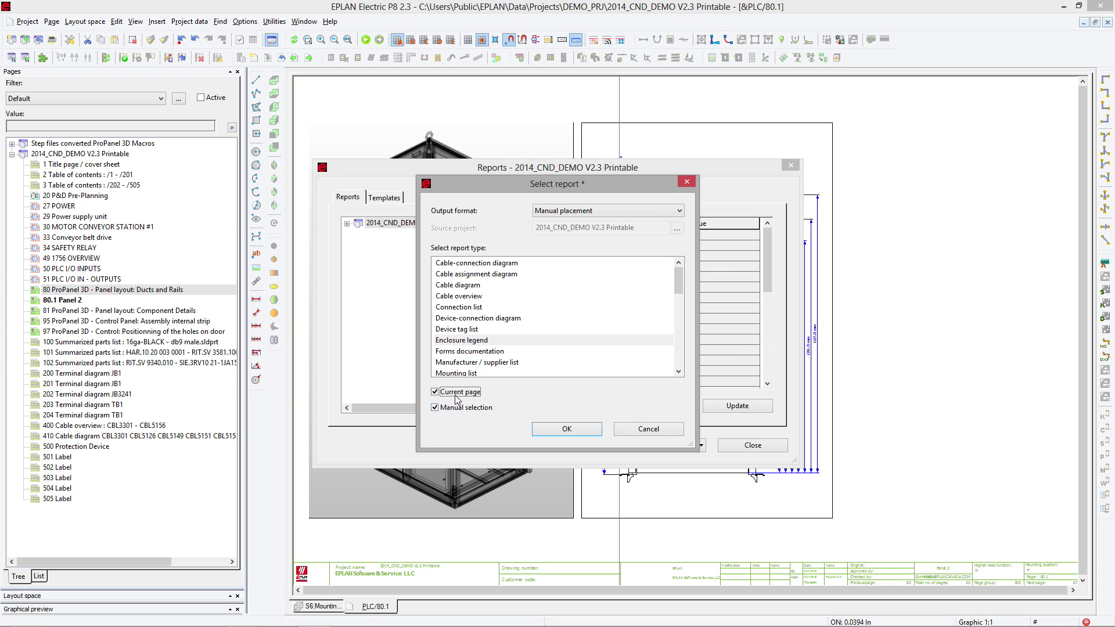
pyautogui.click(548, 431)
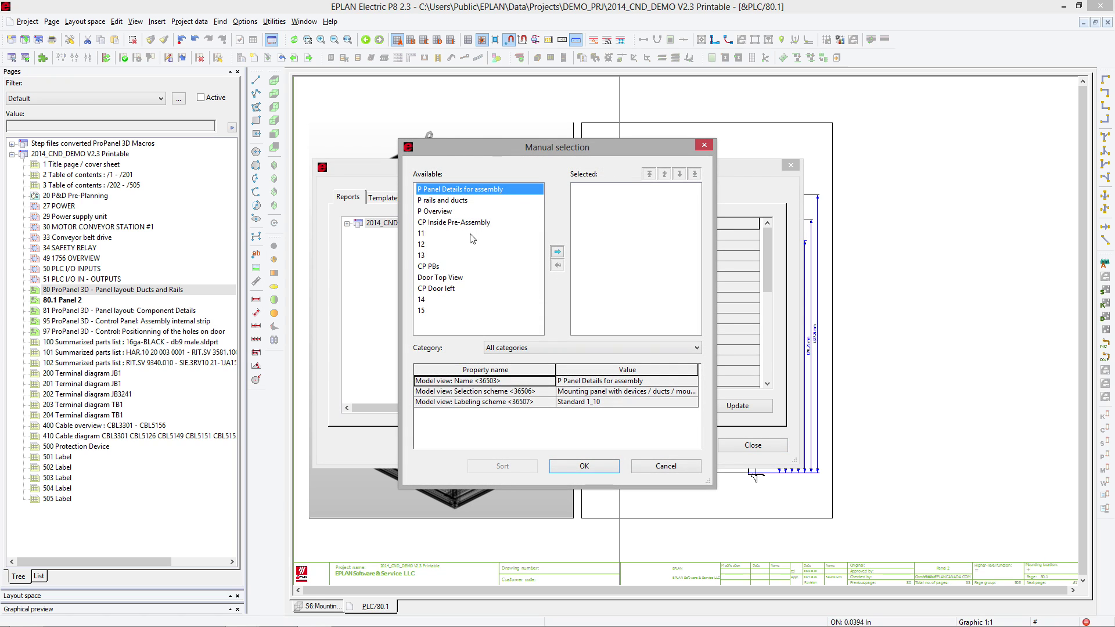
# Base the report on model view 15, keeping the default filter and sorting.
pyautogui.click(465, 309)
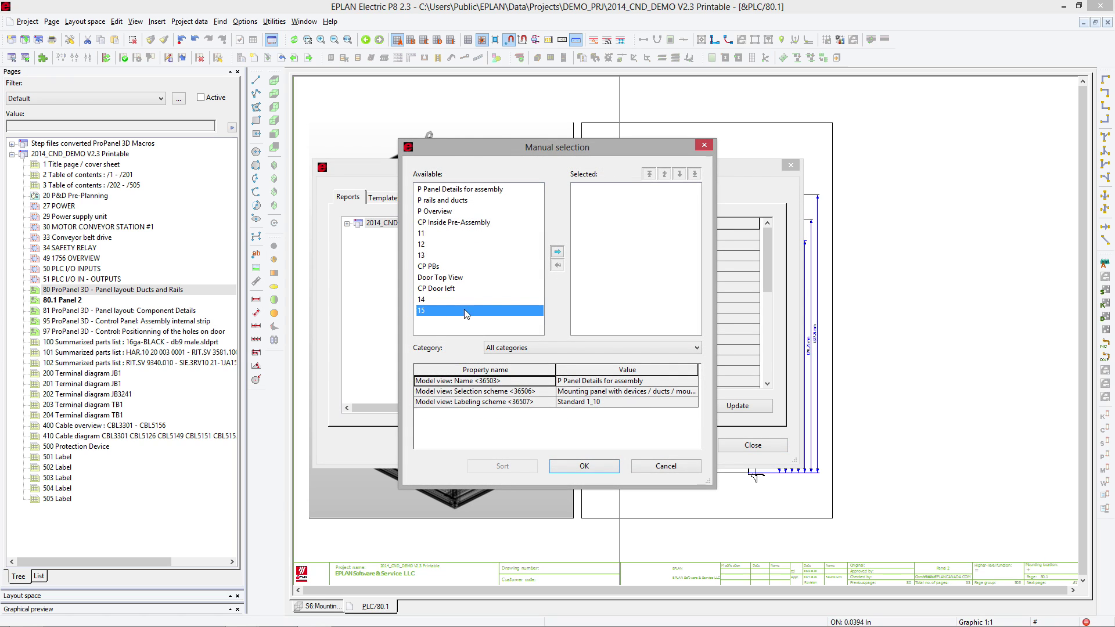
pyautogui.click(558, 252)
pyautogui.click(596, 466)
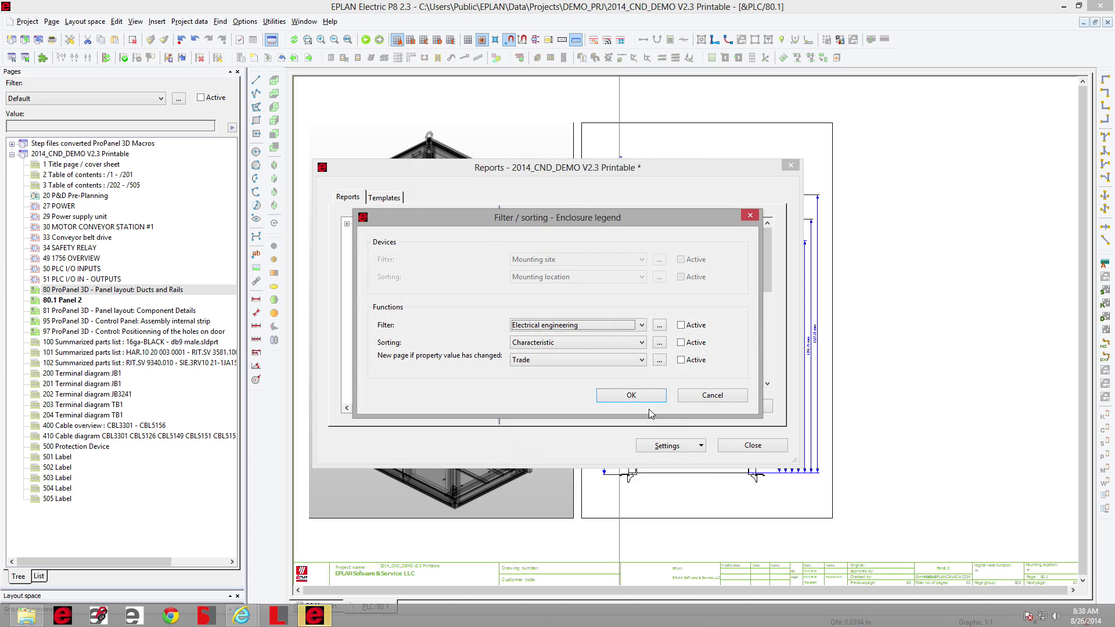
pyautogui.click(705, 390)
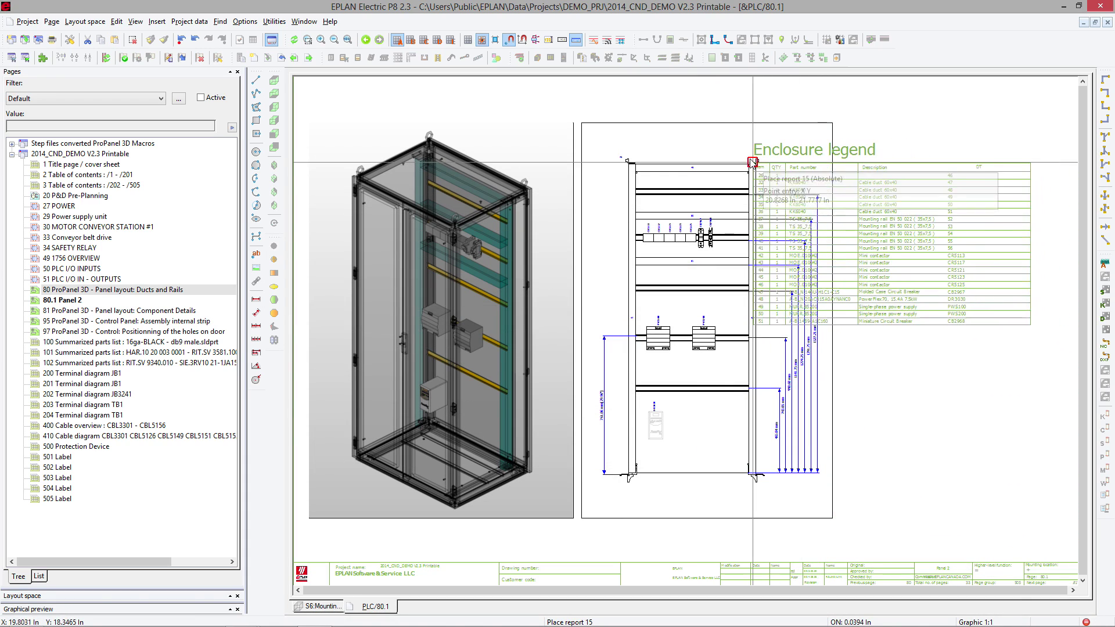
# Place the Enclosure legend table at the upper right of page &PLC/80.1.
pyautogui.scroll(-3, 767, 130)
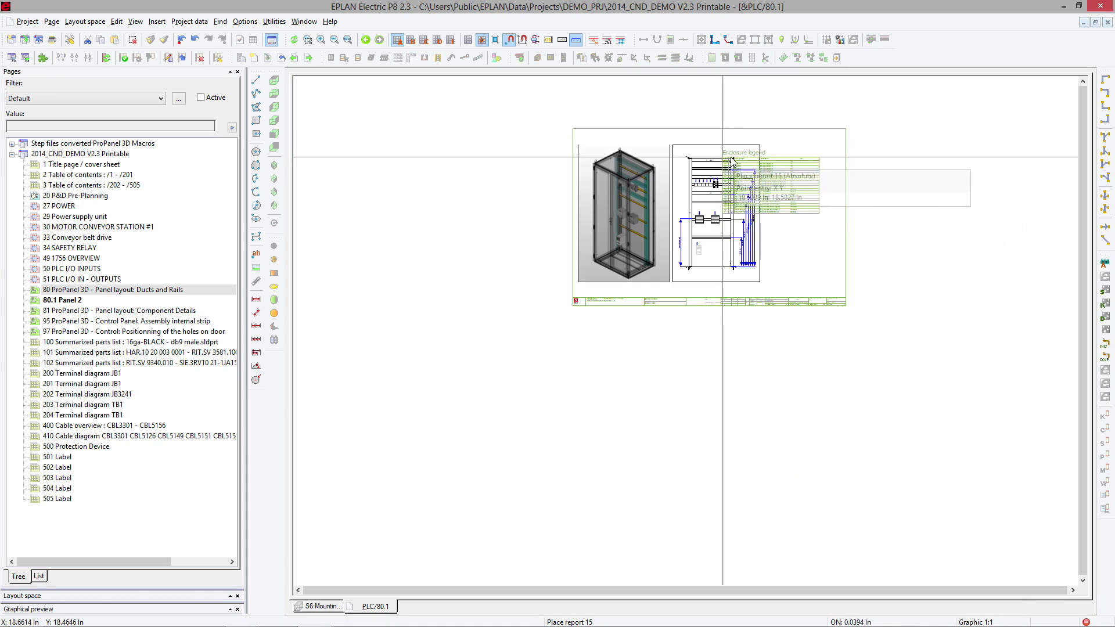
pyautogui.click(766, 139)
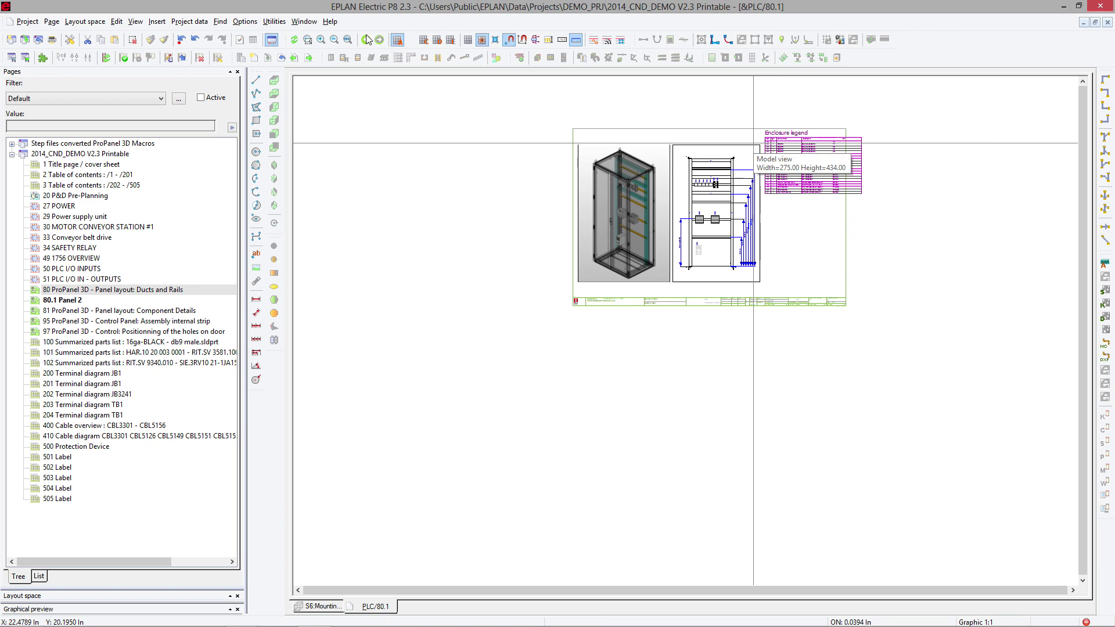
pyautogui.scroll(3, 722, 157)
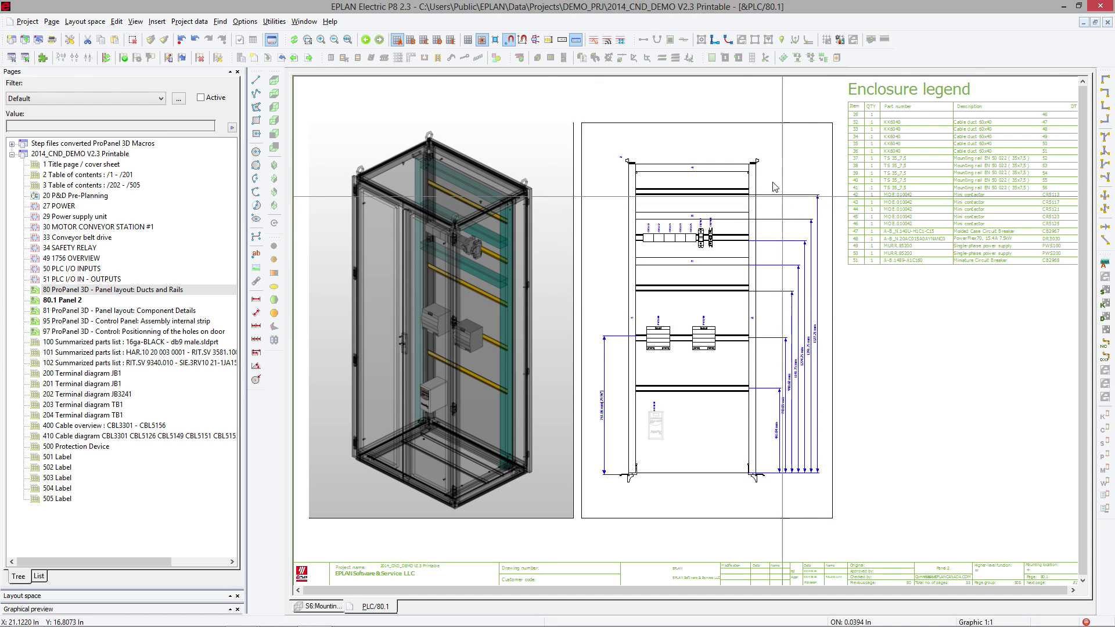
pyautogui.click(731, 136)
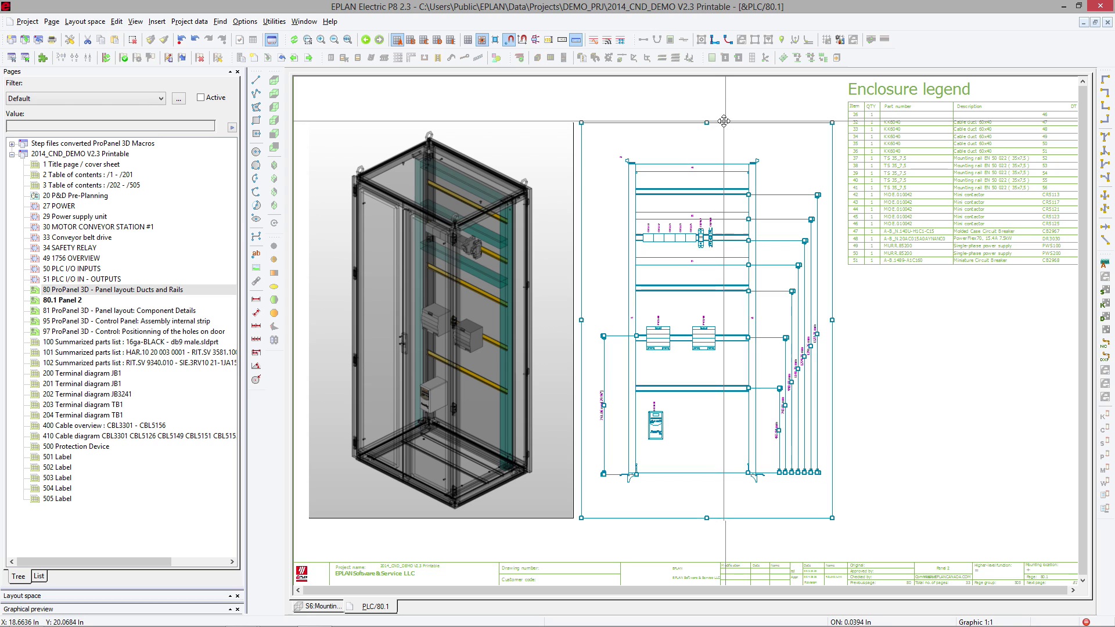
# Review the mounting-panel model view properties unchanged, then switch to Safari's EPLAN Pro Panel videos page.
pyautogui.doubleClick(694, 122)
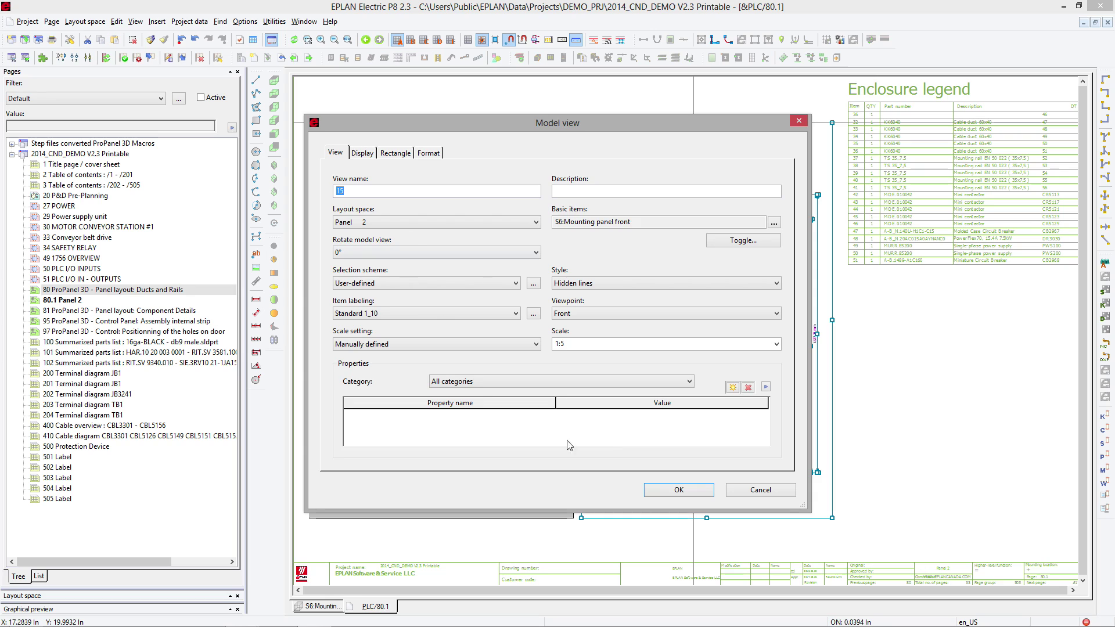
pyautogui.click(674, 490)
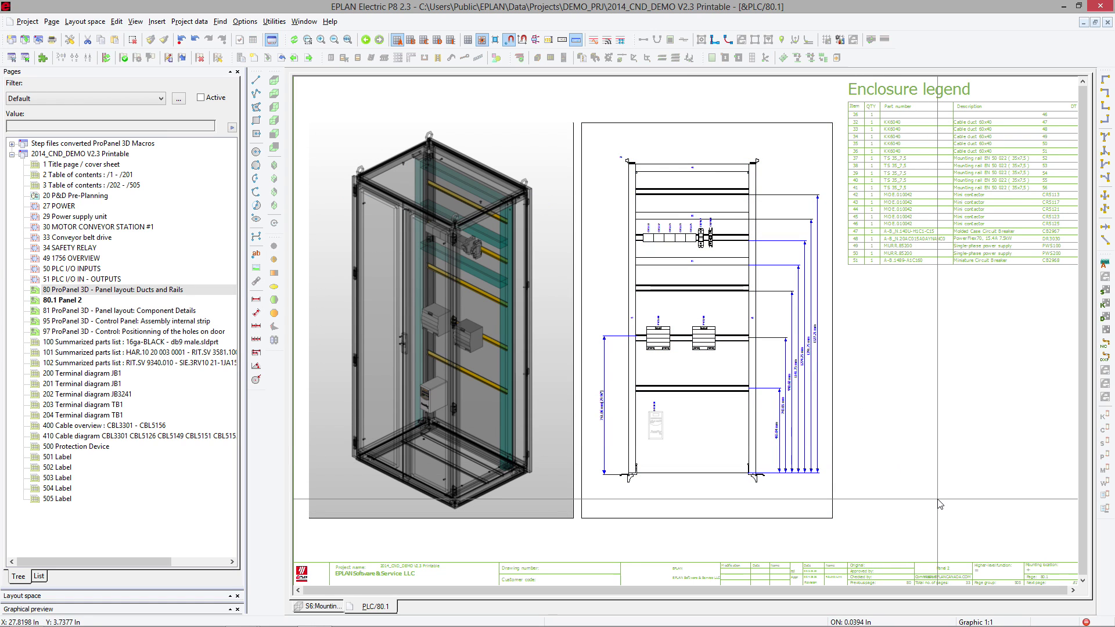
pyautogui.press('super+Tab')
pyautogui.press('super+Tab')
pyautogui.press('super+Tab')
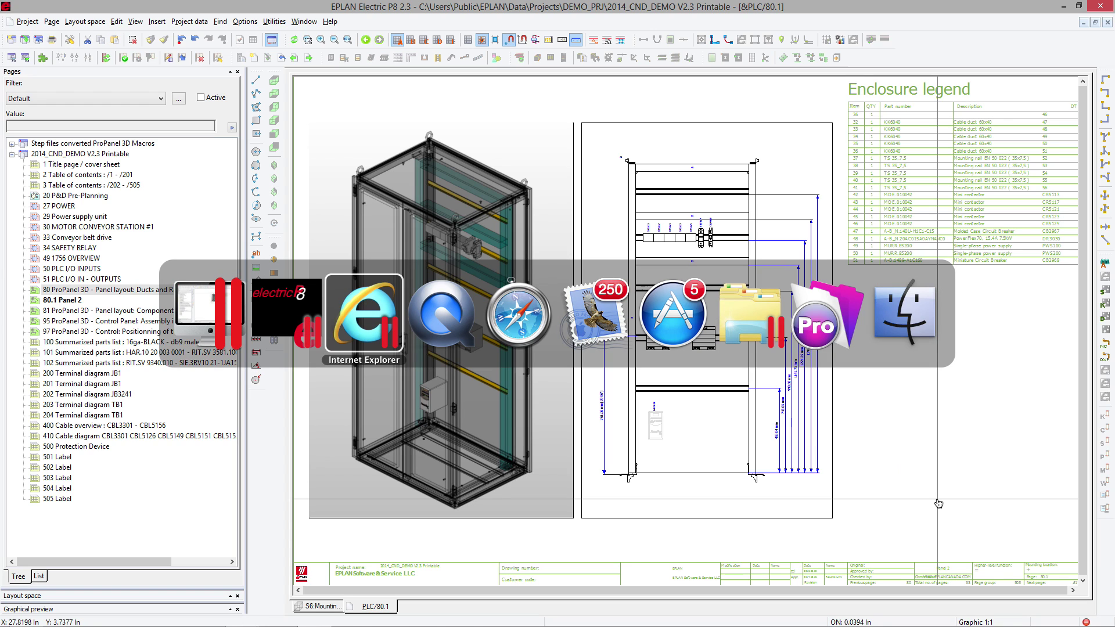